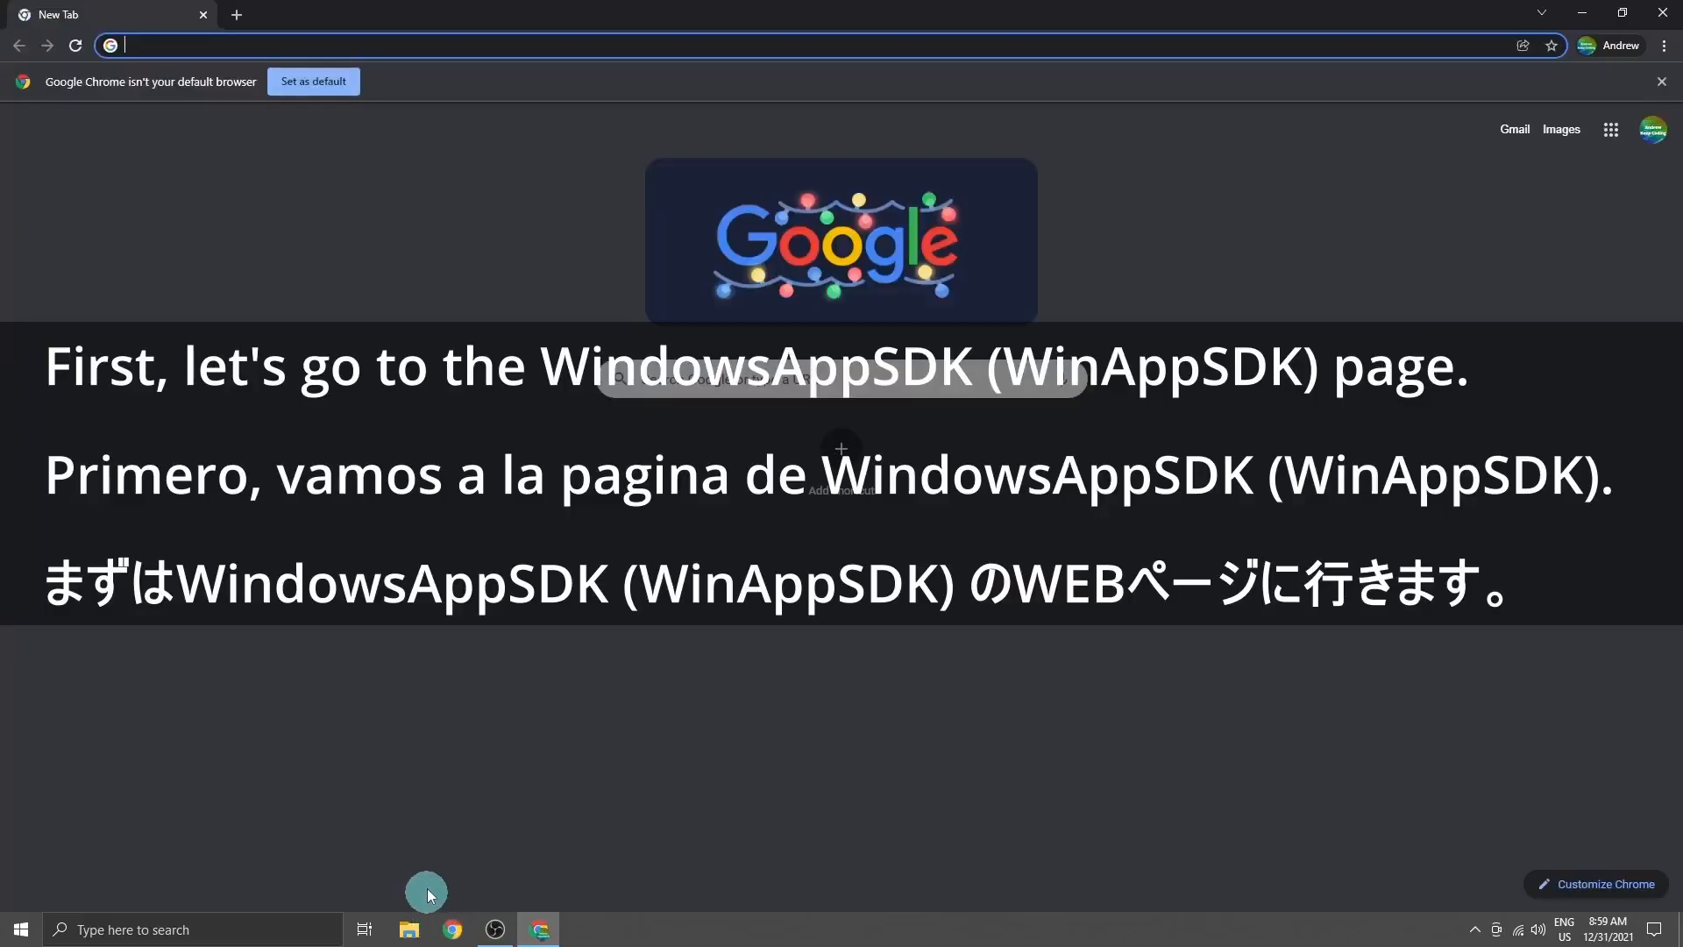
# Search Google for "windows app sdk" and open the Windows App SDK page on Microsoft Docs
pyautogui.click(216, 48)
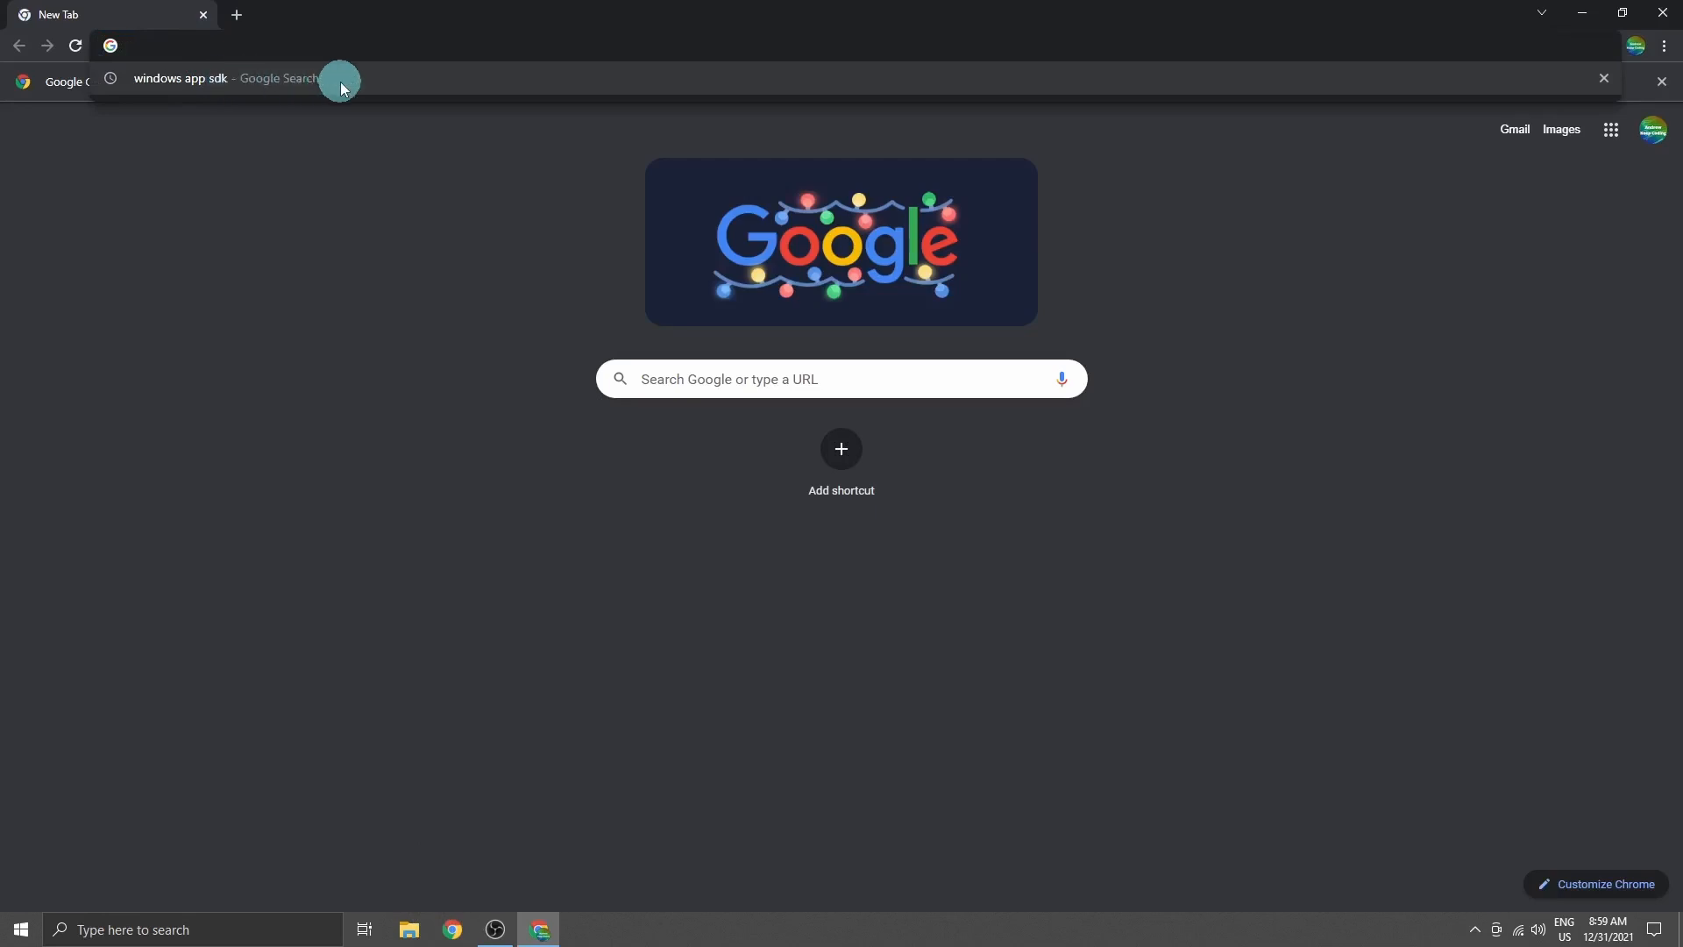
pyautogui.click(340, 81)
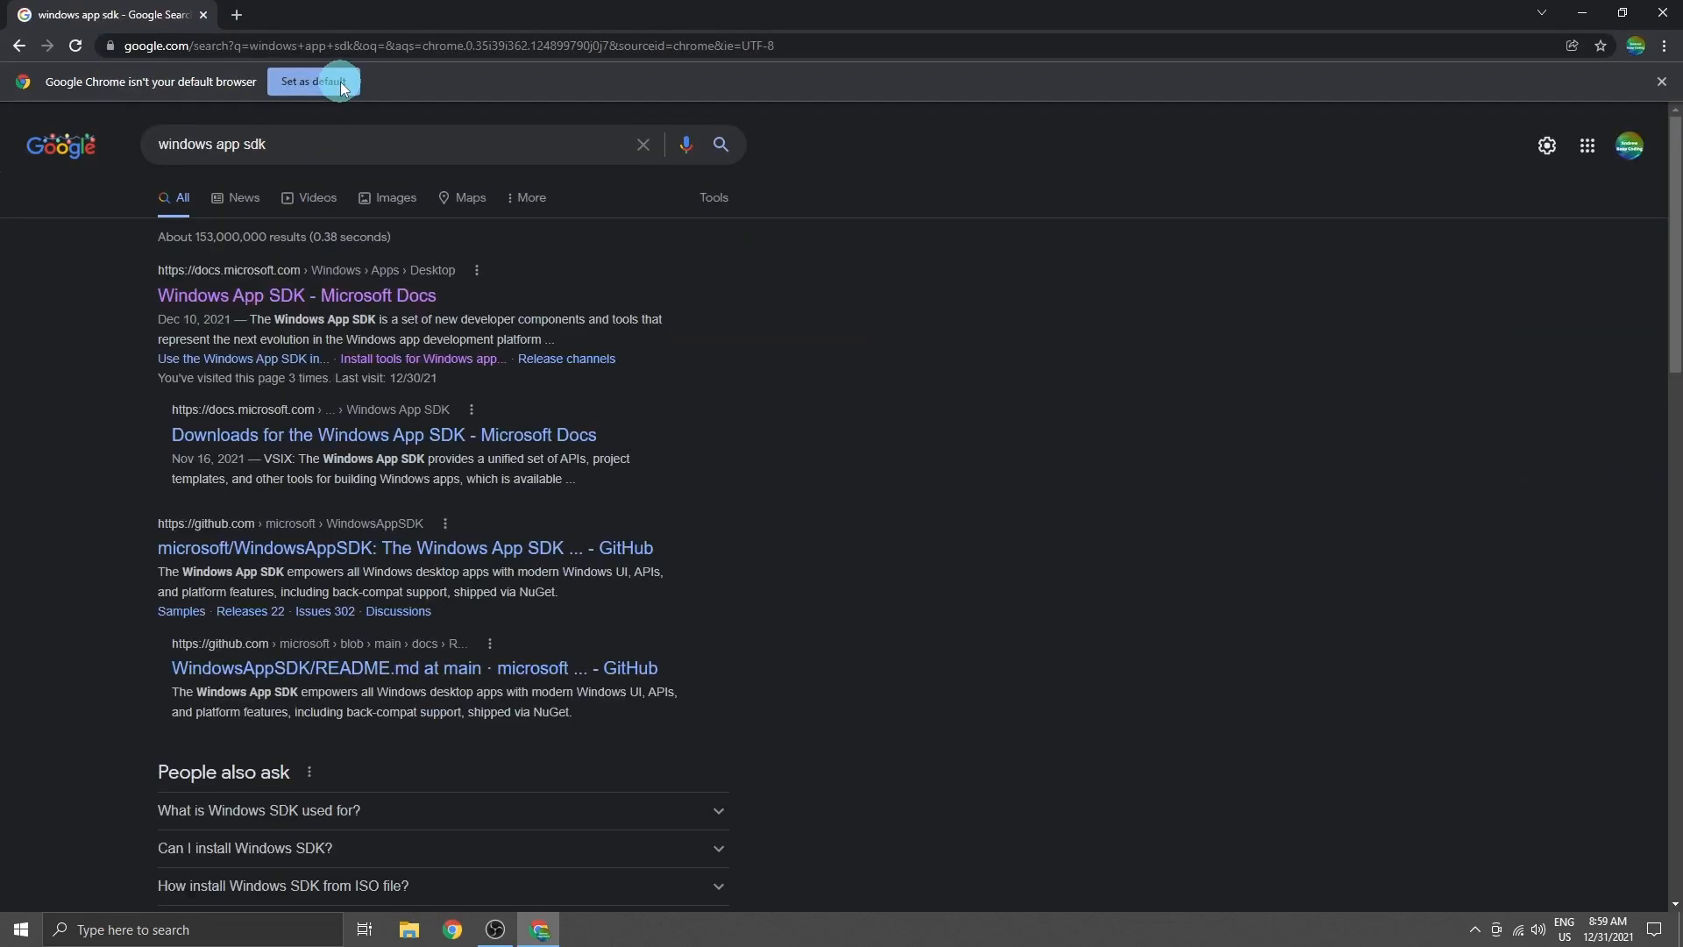
pyautogui.click(392, 298)
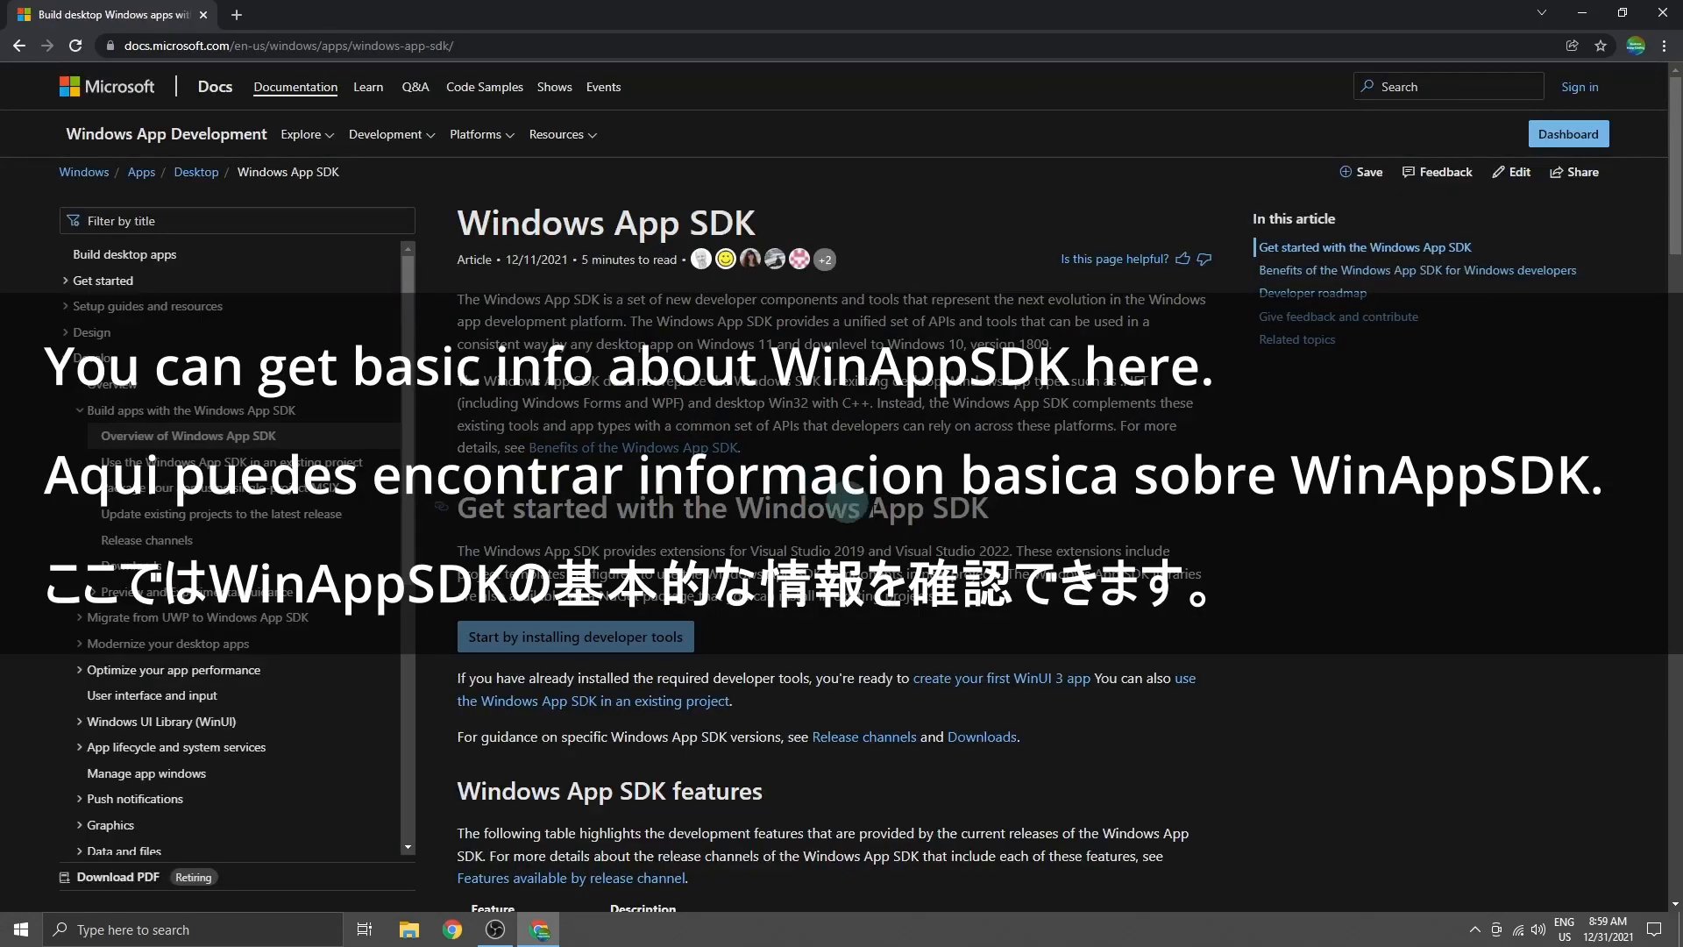
# Read through the Windows App SDK overview, covering its features, release channels, developer benefits and getting-started section
pyautogui.scroll(-3, 1087, 571)
pyautogui.scroll(-6, 1087, 571)
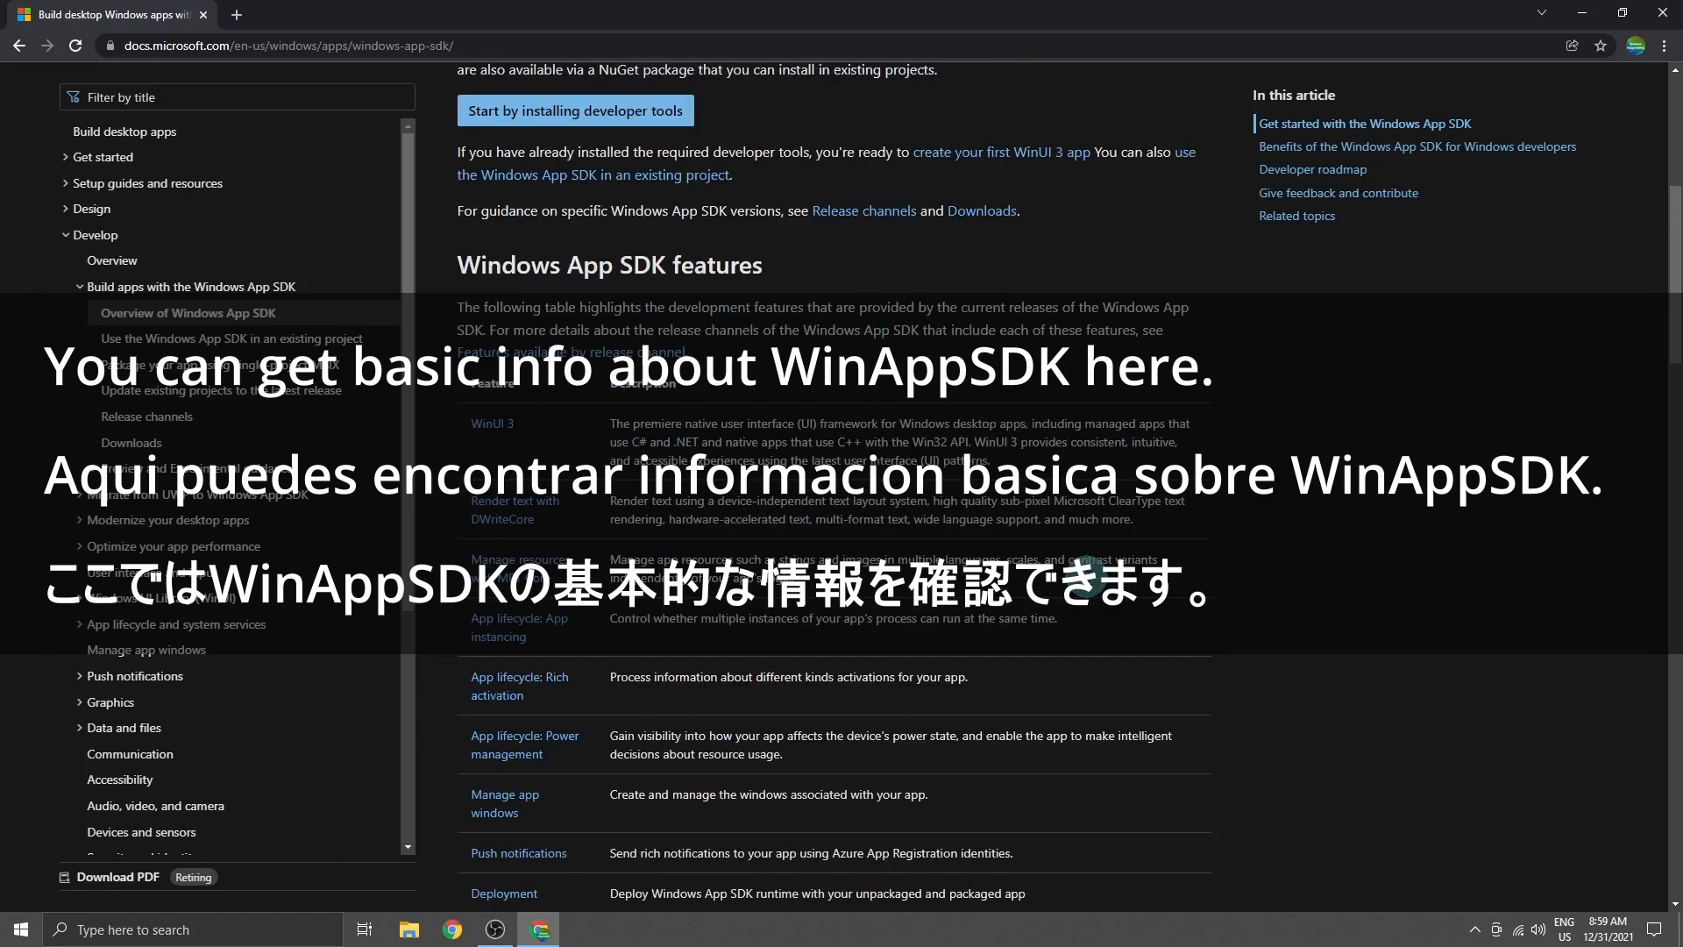
pyautogui.scroll(-4, 1086, 579)
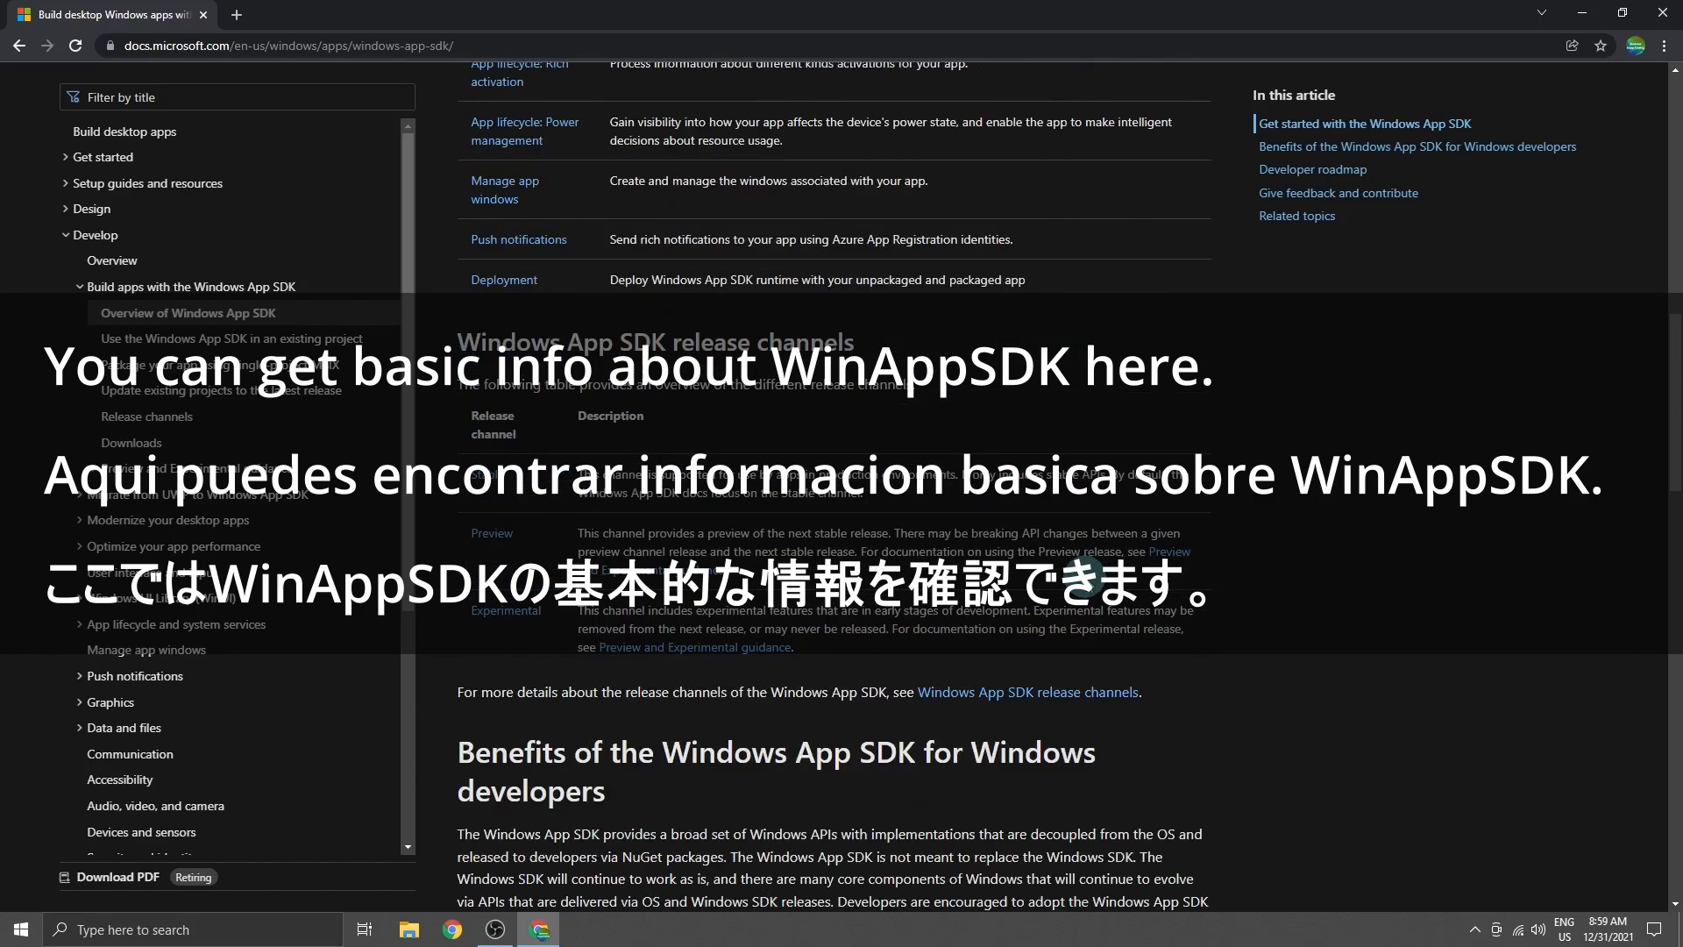
pyautogui.scroll(-5, 1086, 578)
pyautogui.scroll(-4, 1085, 577)
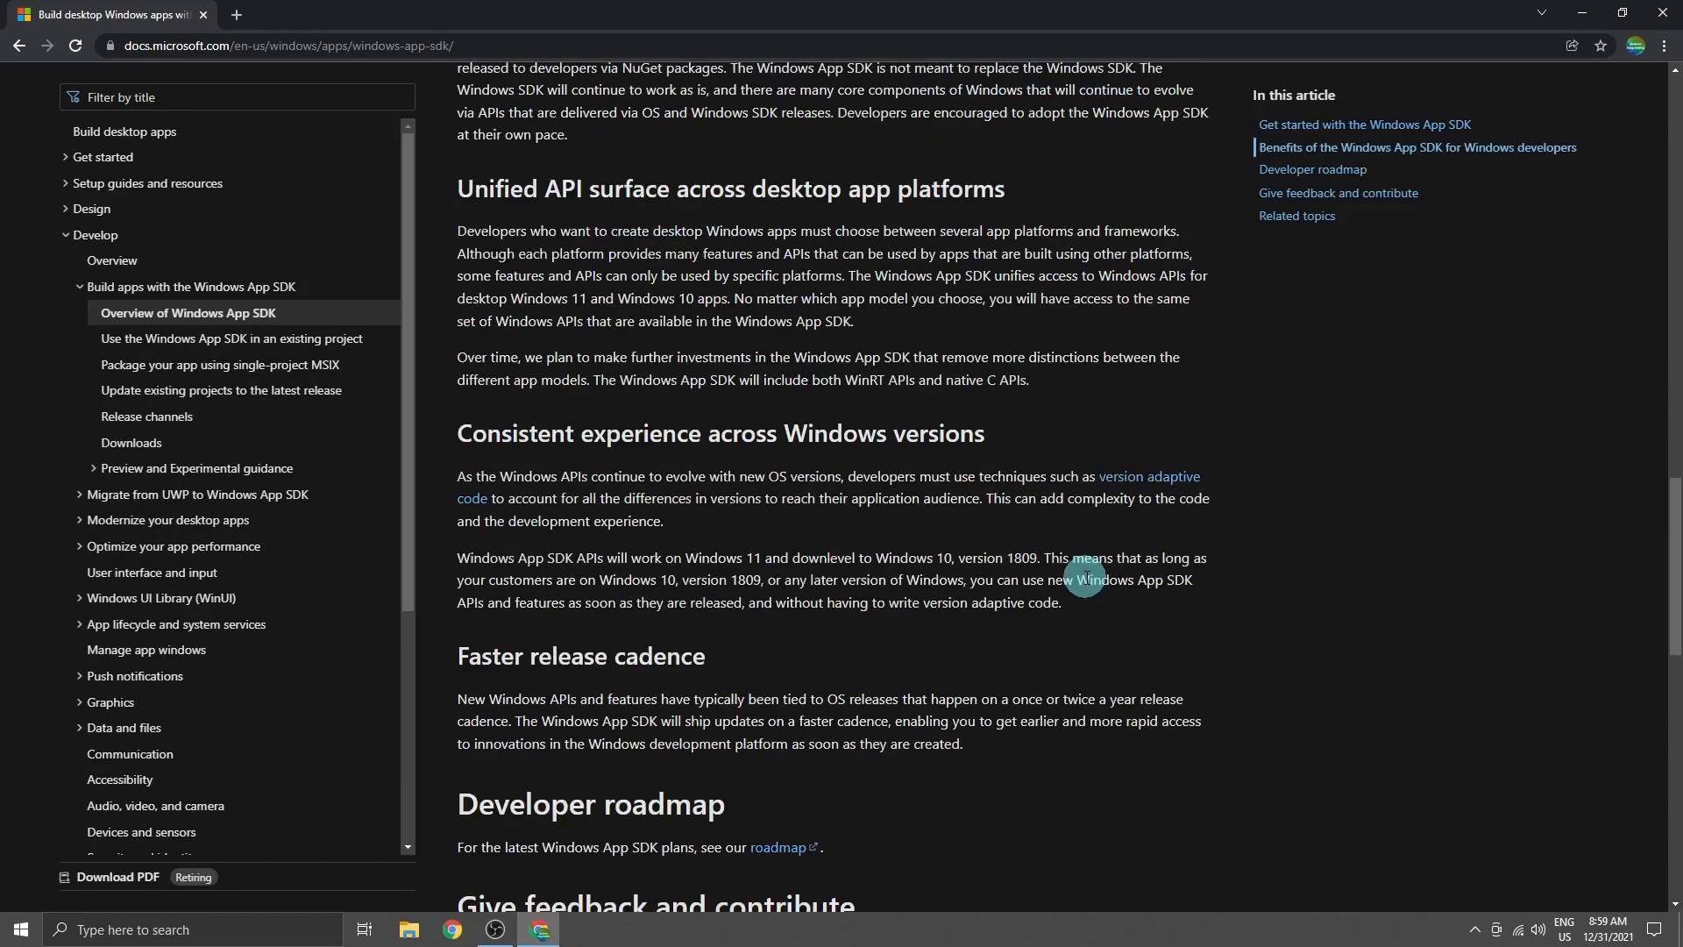
pyautogui.scroll(-4, 1085, 576)
pyautogui.scroll(9, 1085, 576)
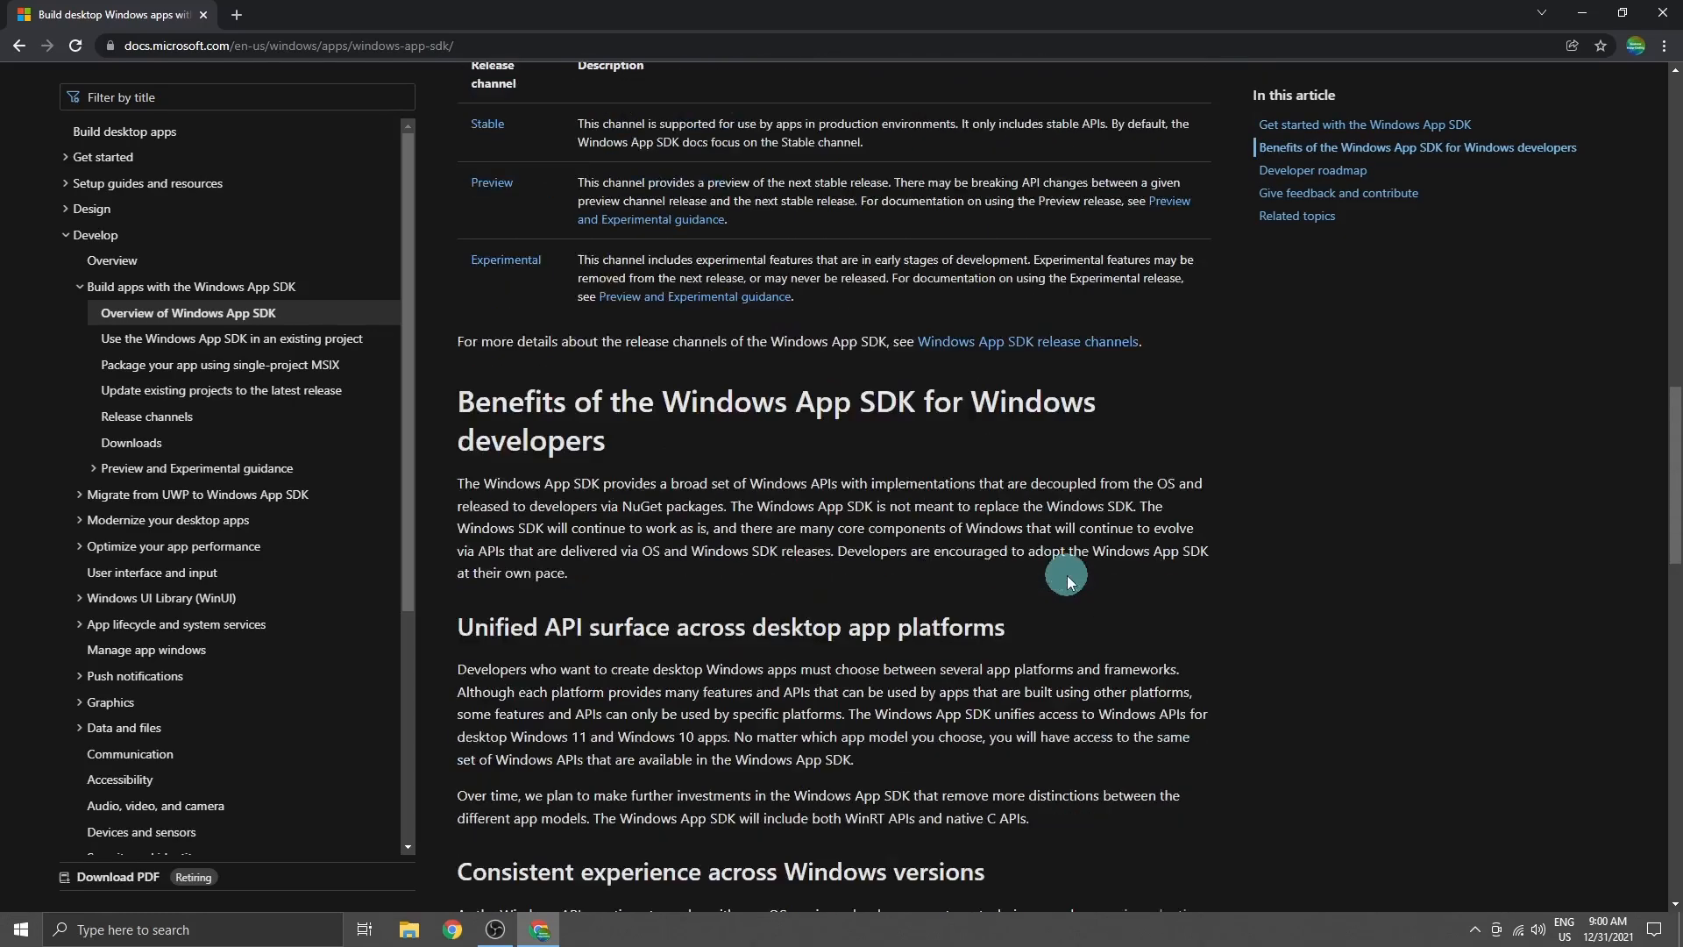
pyautogui.scroll(15, 1066, 575)
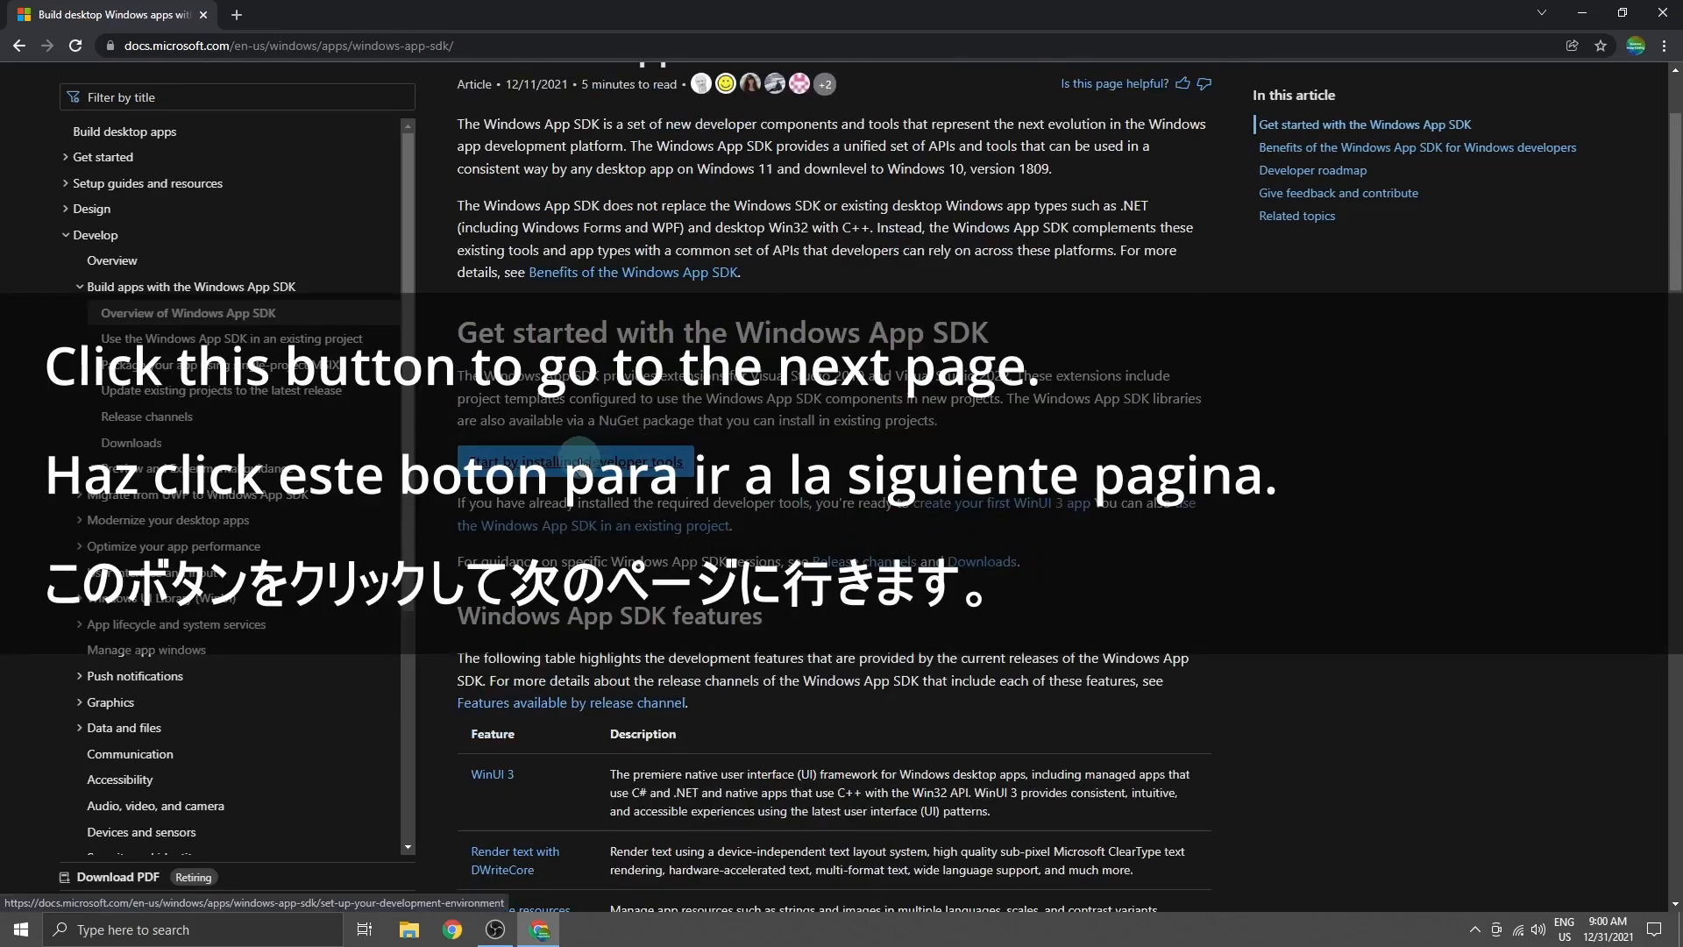
# Open the page on installing developer tools and look over its Visual Studio and Windows App SDK extension sections
pyautogui.click(580, 461)
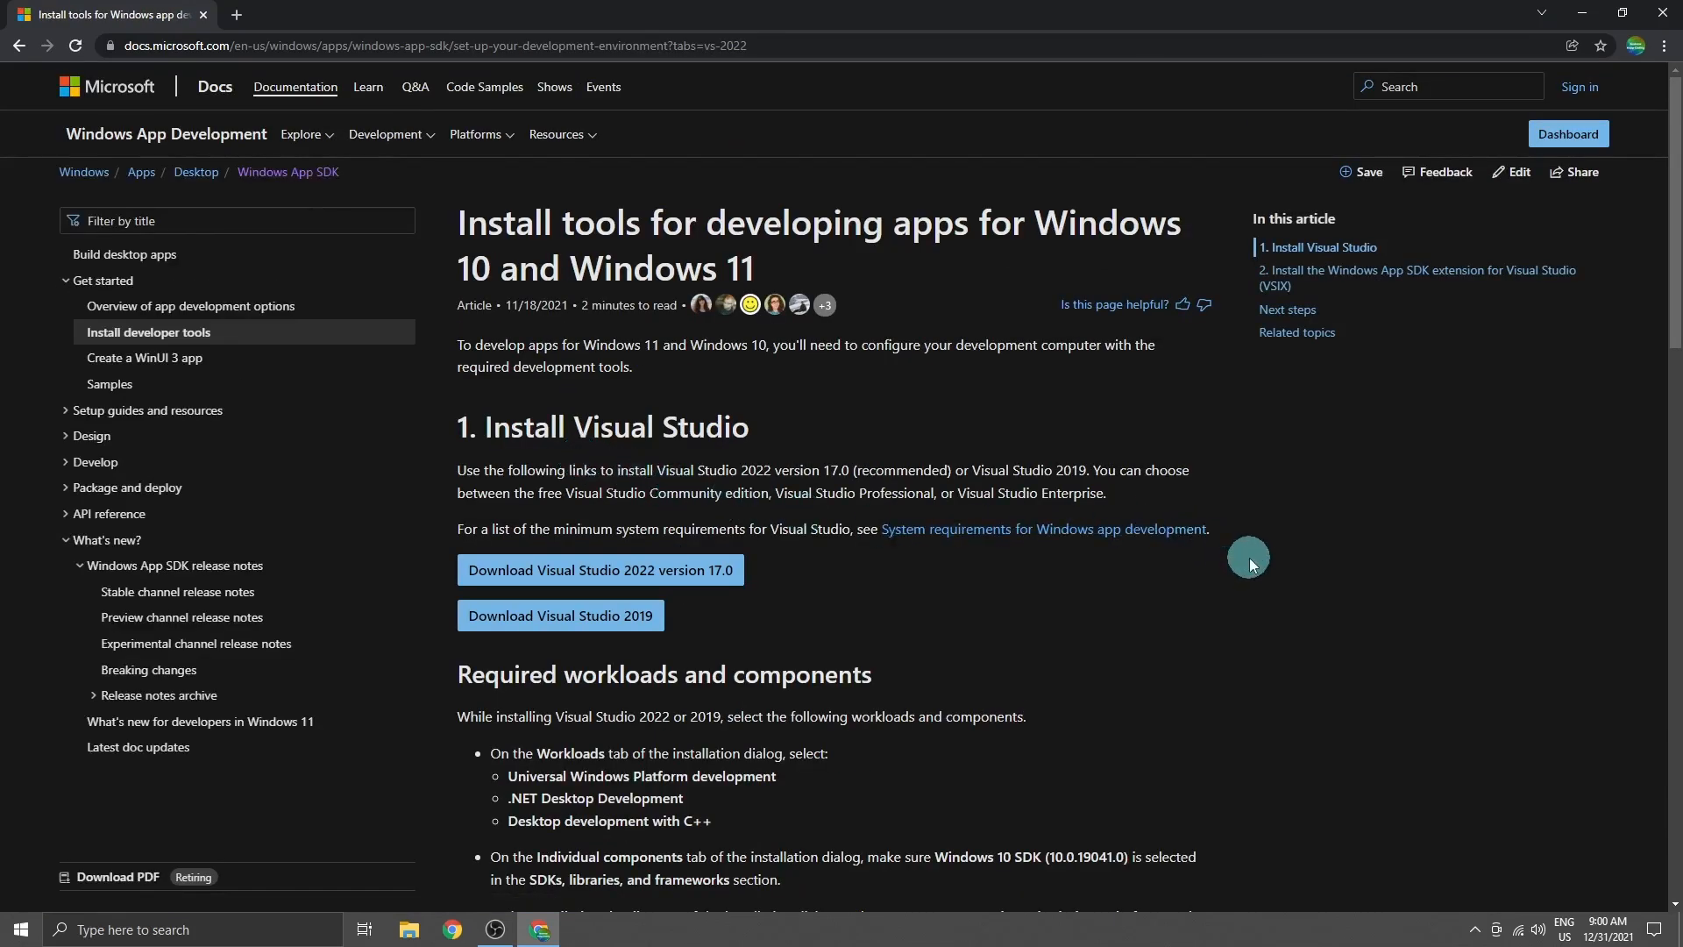
pyautogui.scroll(-2, 1249, 560)
pyautogui.scroll(-10, 1248, 557)
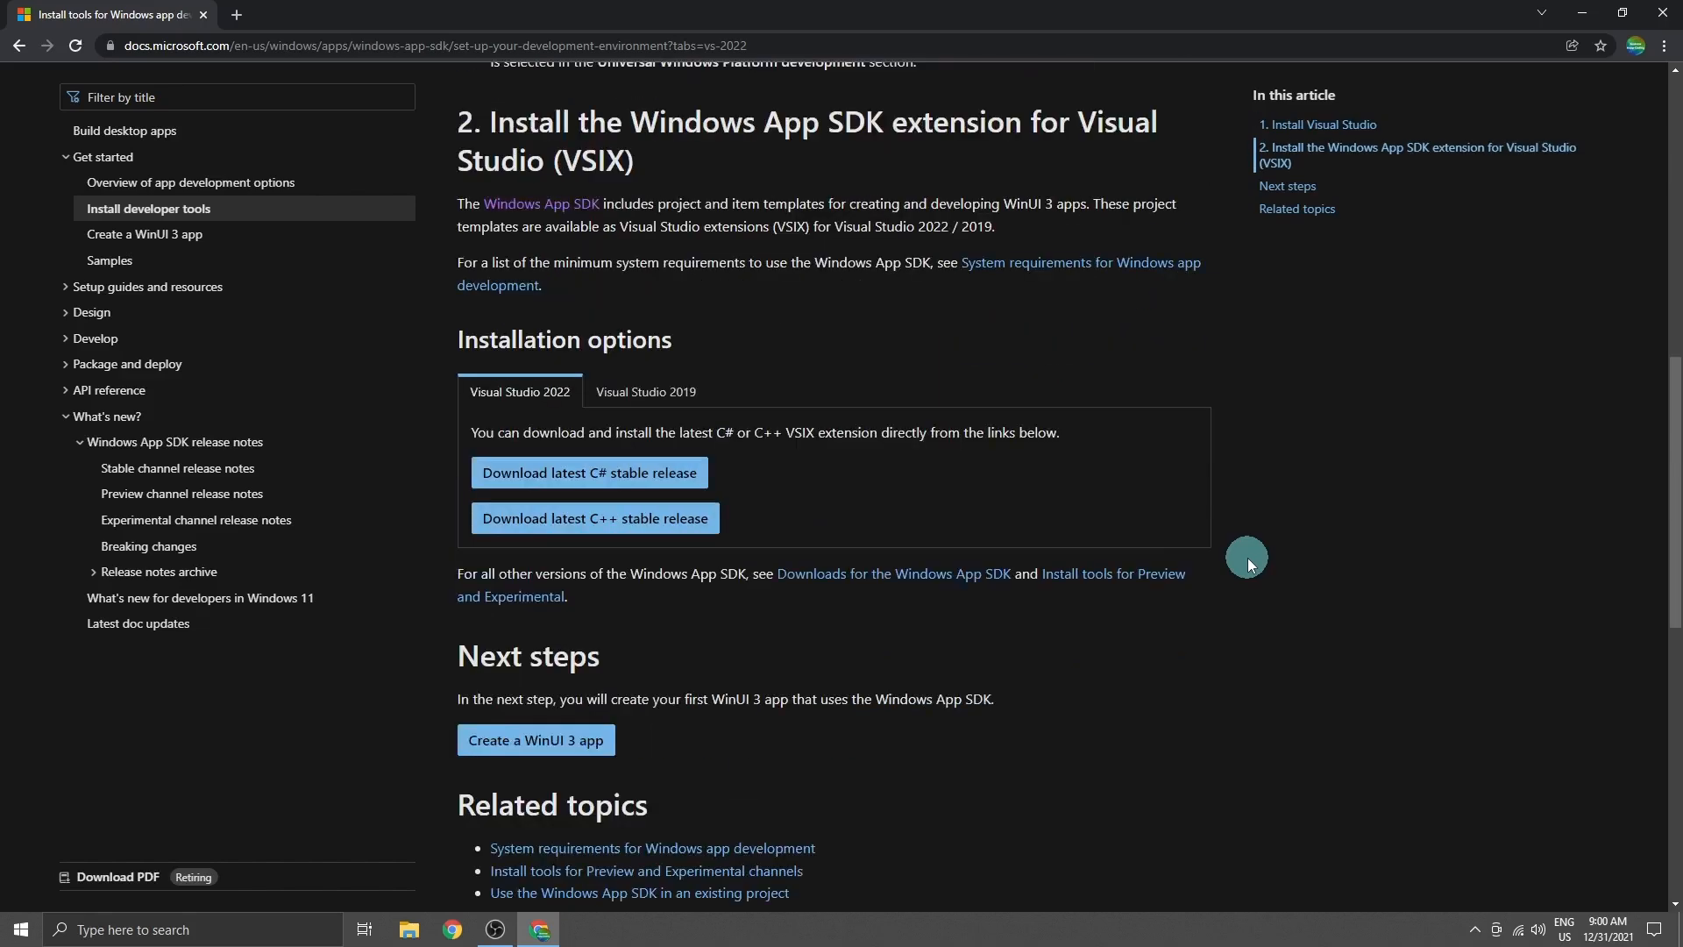
pyautogui.scroll(7, 1246, 558)
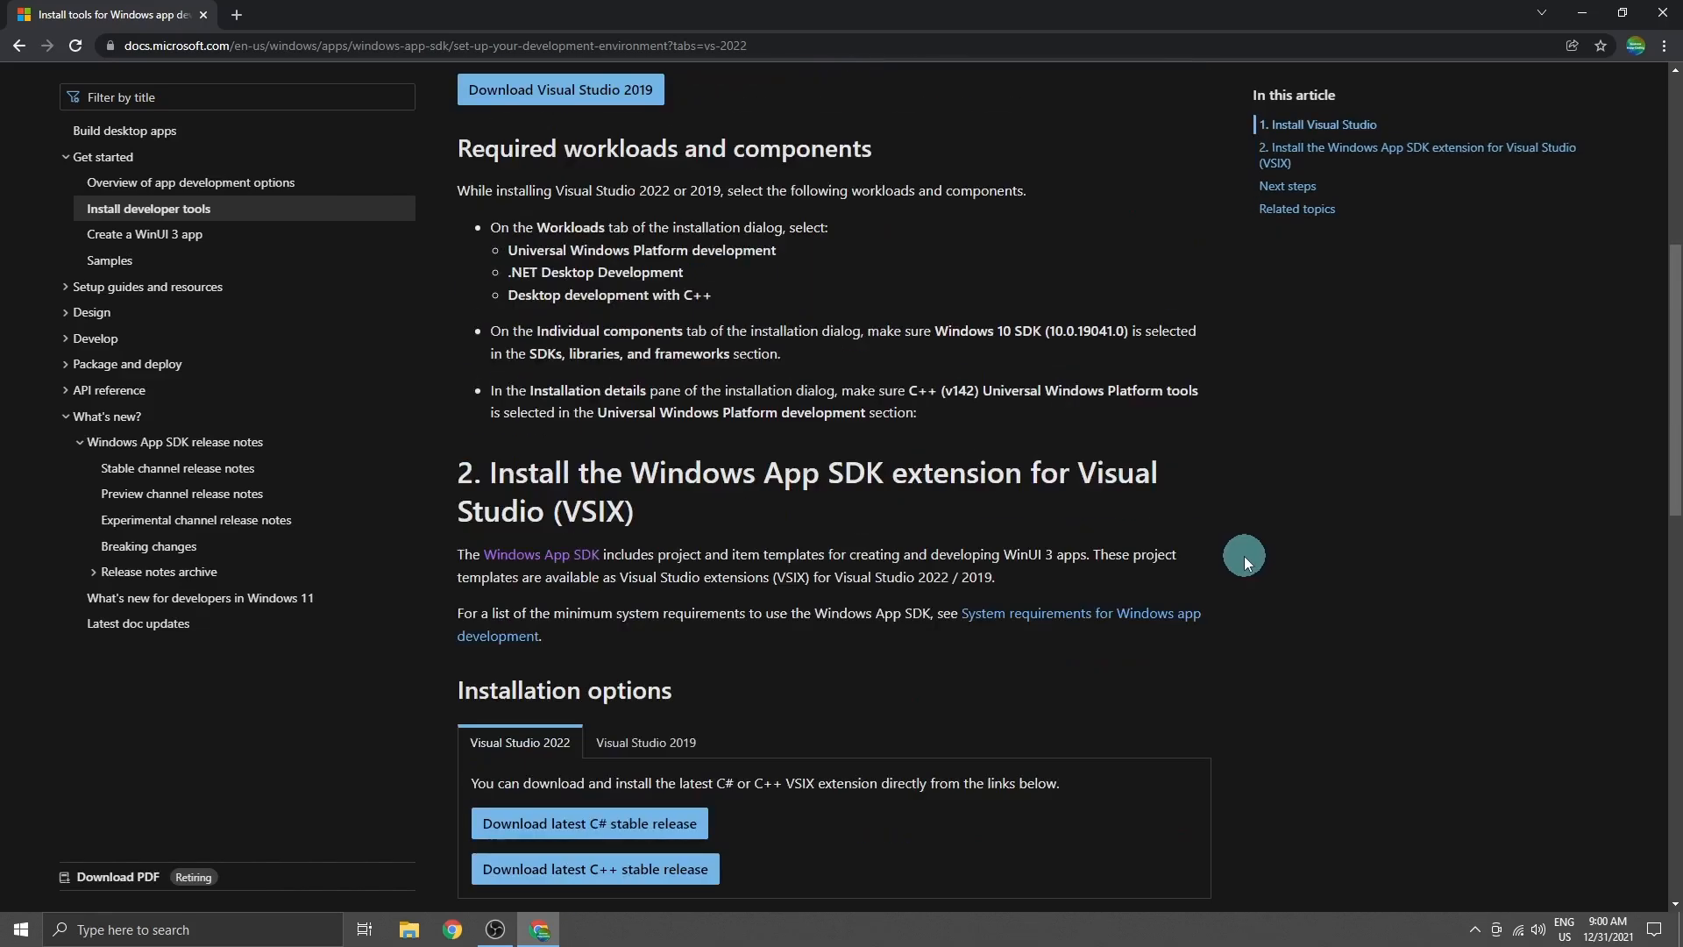
pyautogui.scroll(4, 1235, 519)
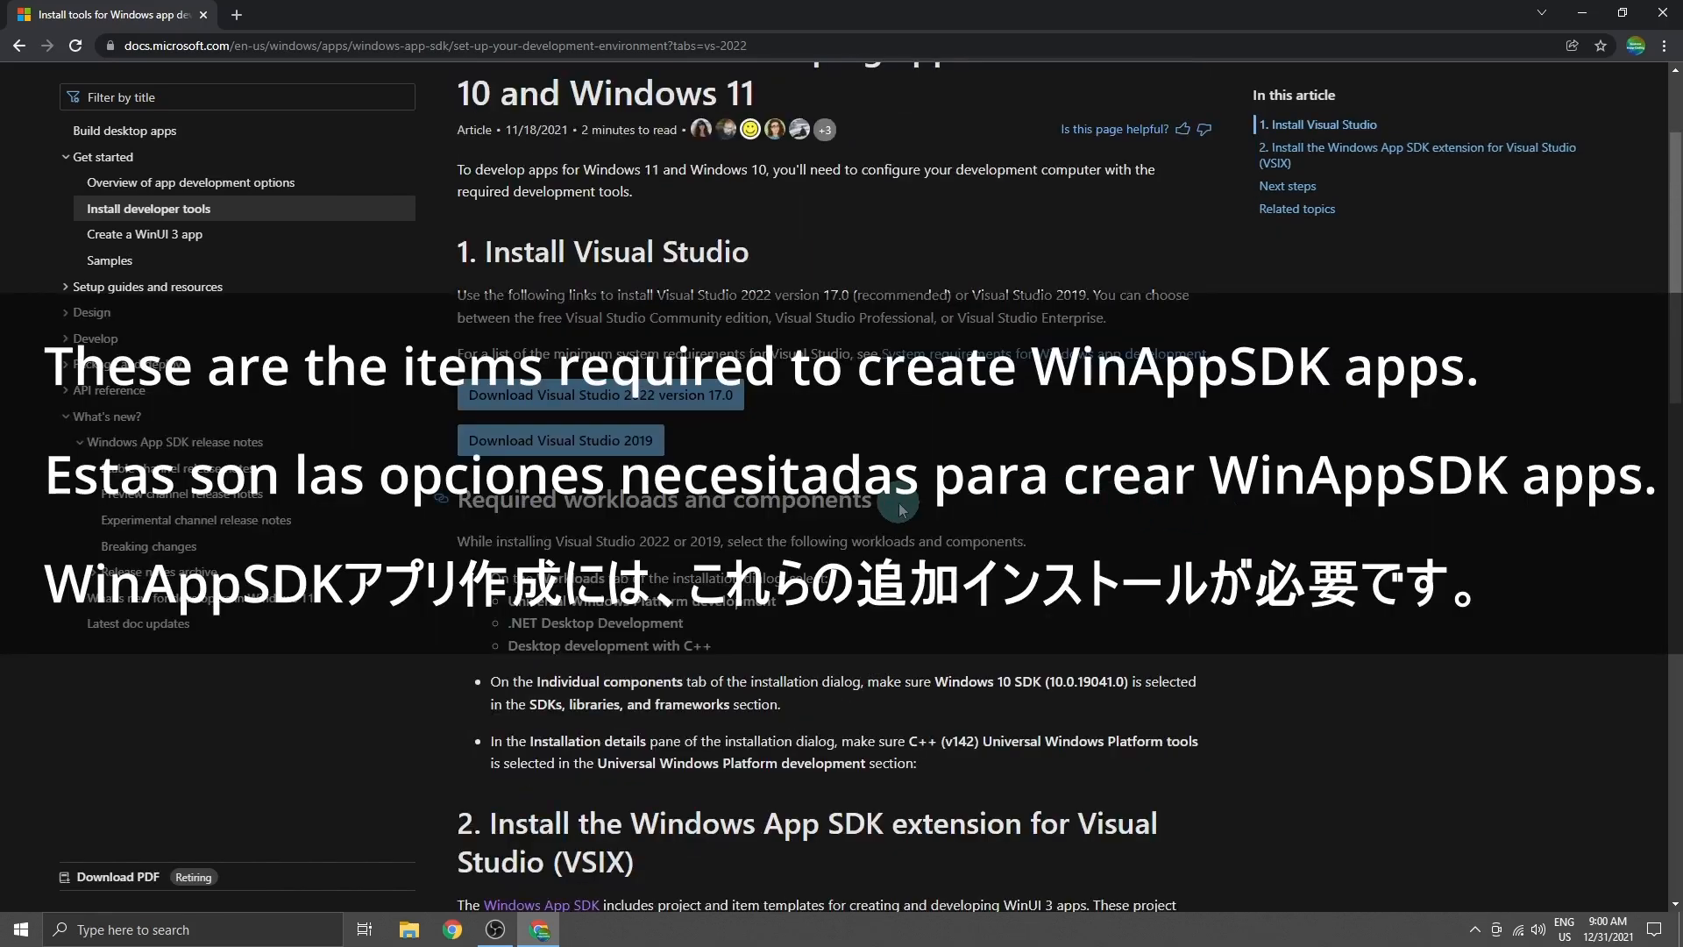
# Review the required workloads: Universal Windows Platform development, .NET Desktop Development and Desktop development with C++
pyautogui.moveTo(466, 501); pyautogui.dragTo(905, 503)
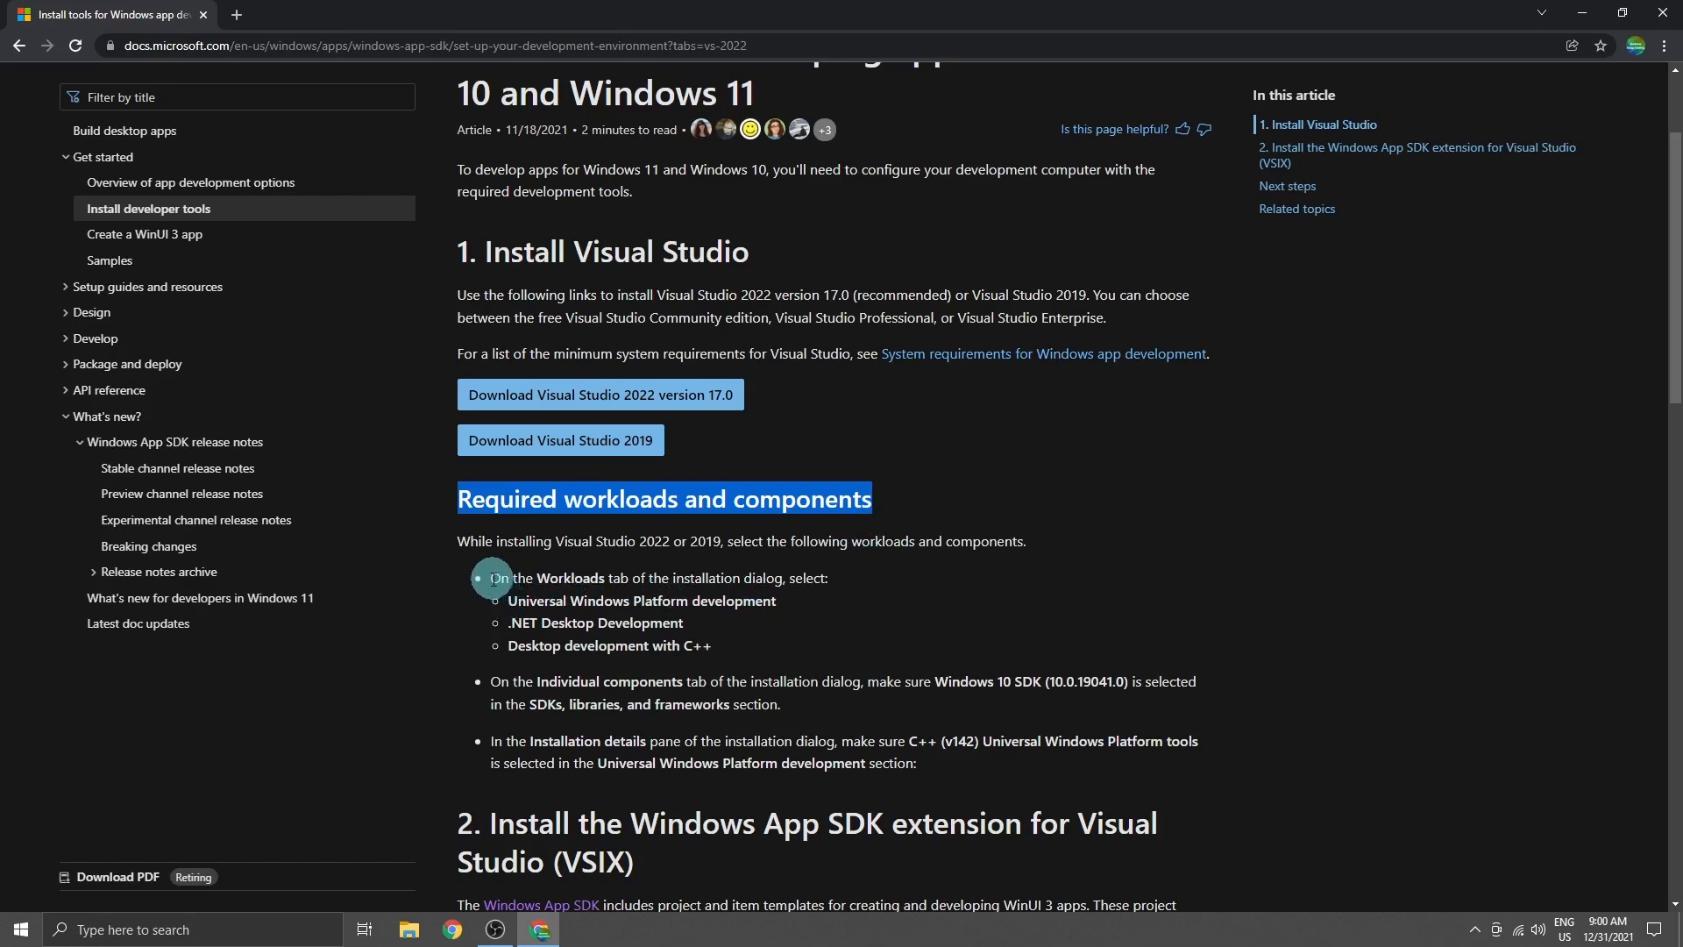
pyautogui.moveTo(488, 578); pyautogui.dragTo(847, 581)
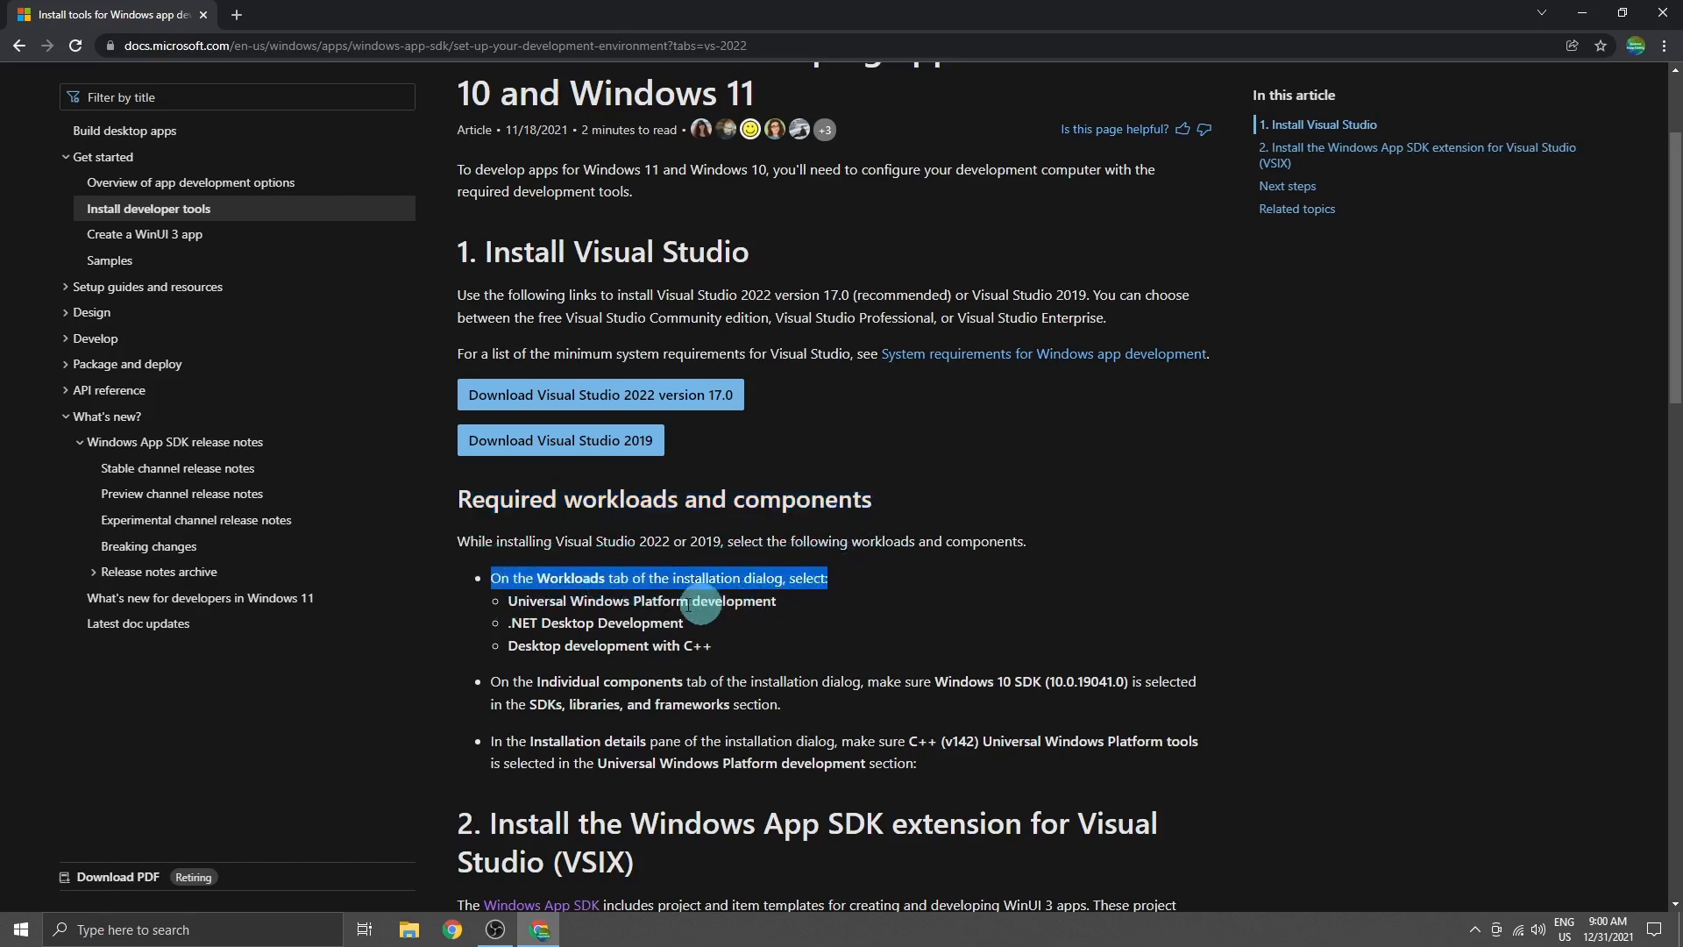
pyautogui.click(509, 608)
pyautogui.moveTo(510, 607); pyautogui.dragTo(802, 601)
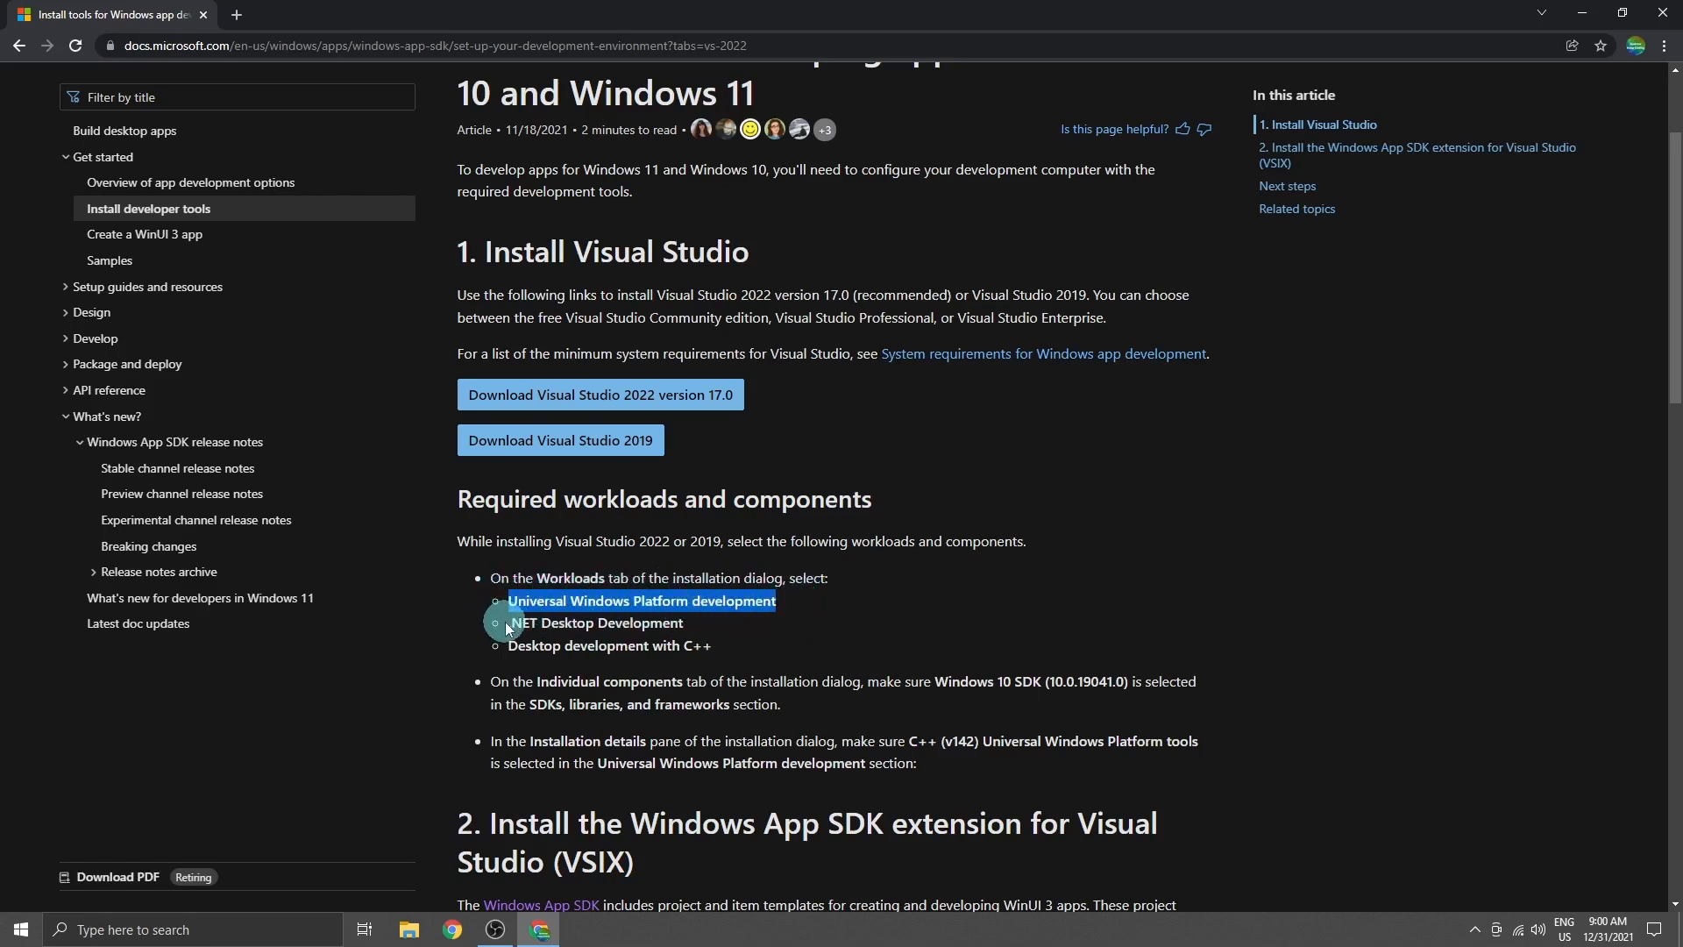
pyautogui.moveTo(502, 624); pyautogui.dragTo(645, 622)
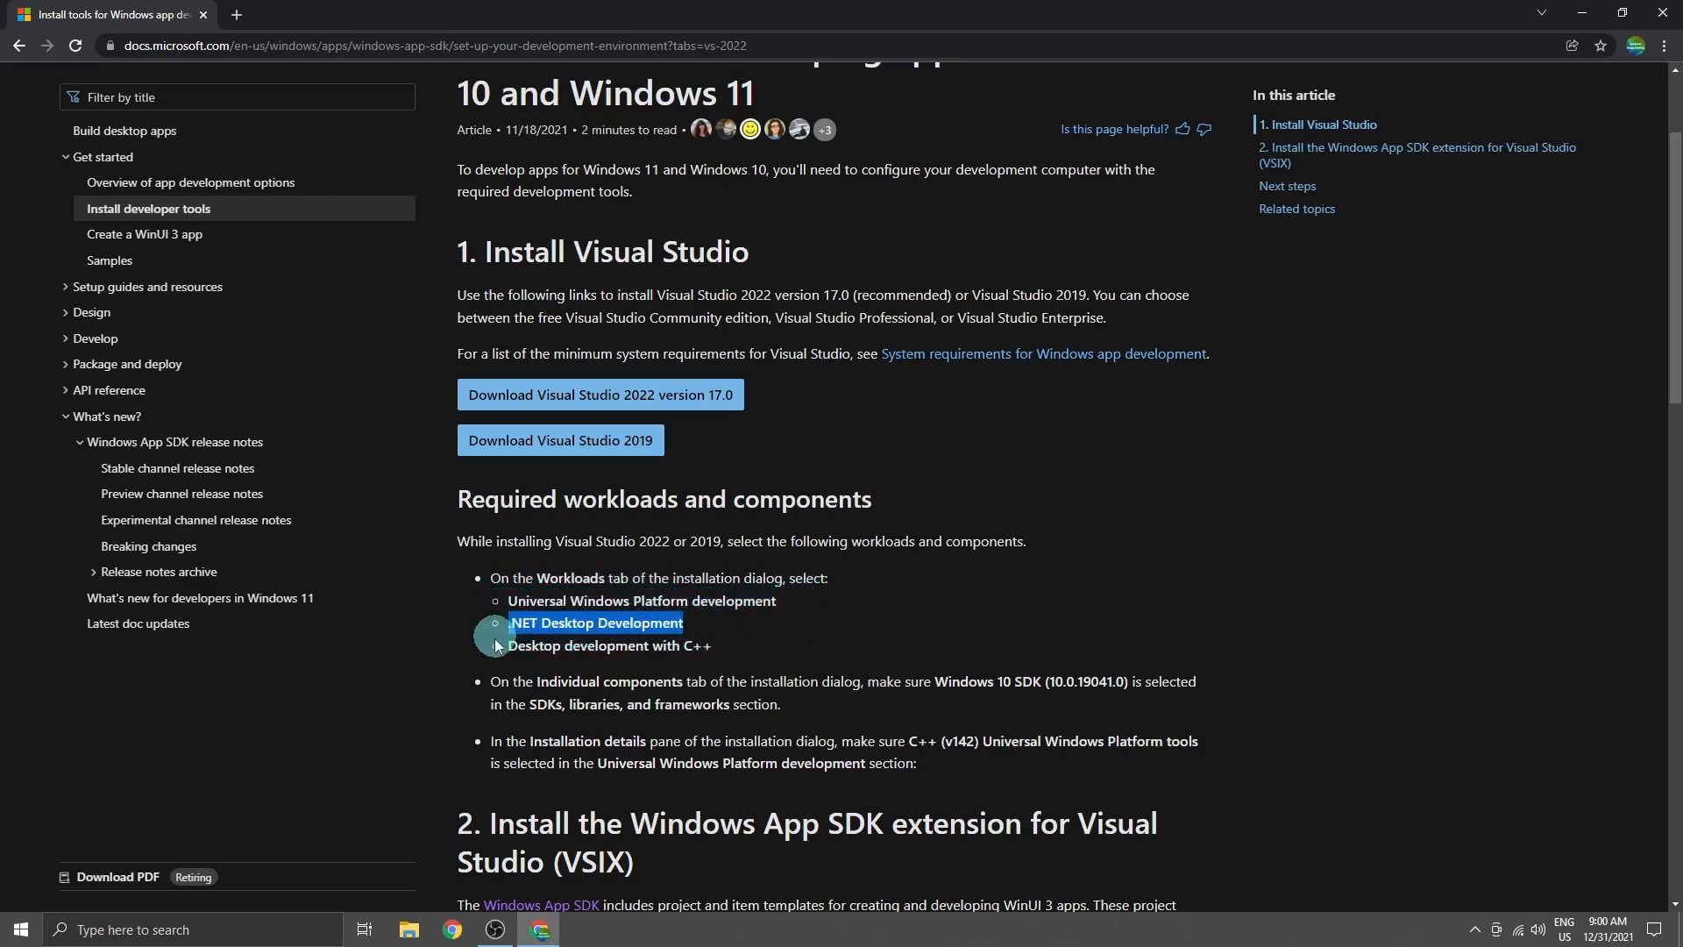
pyautogui.moveTo(509, 647); pyautogui.dragTo(771, 646)
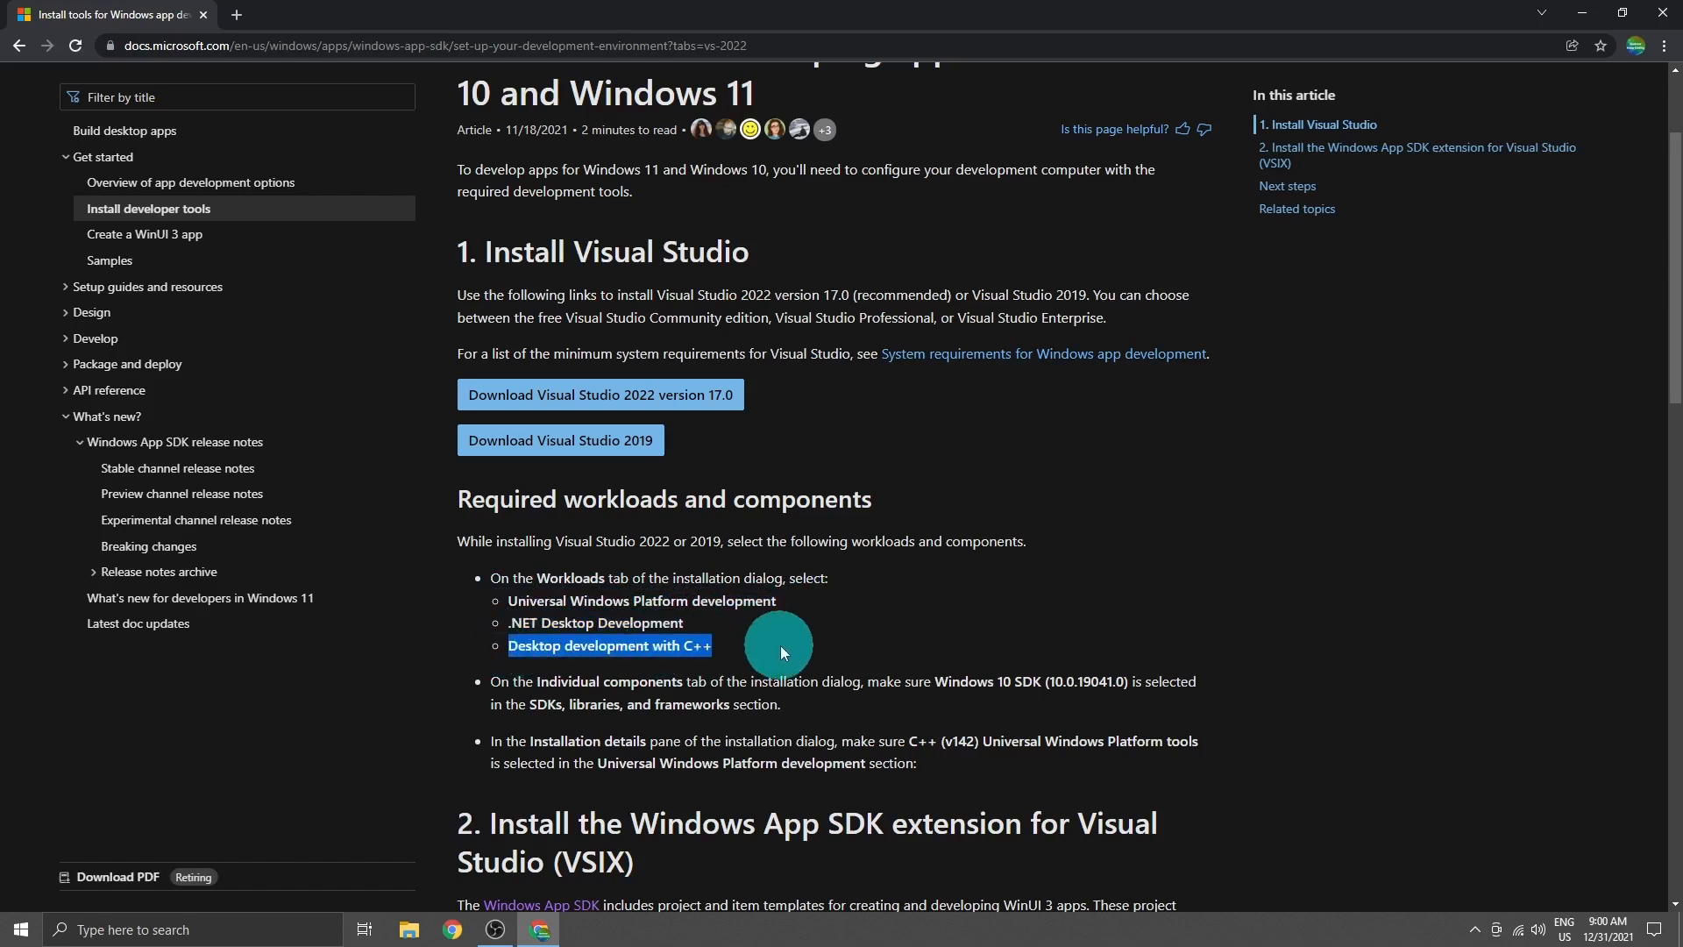
pyautogui.click(565, 671)
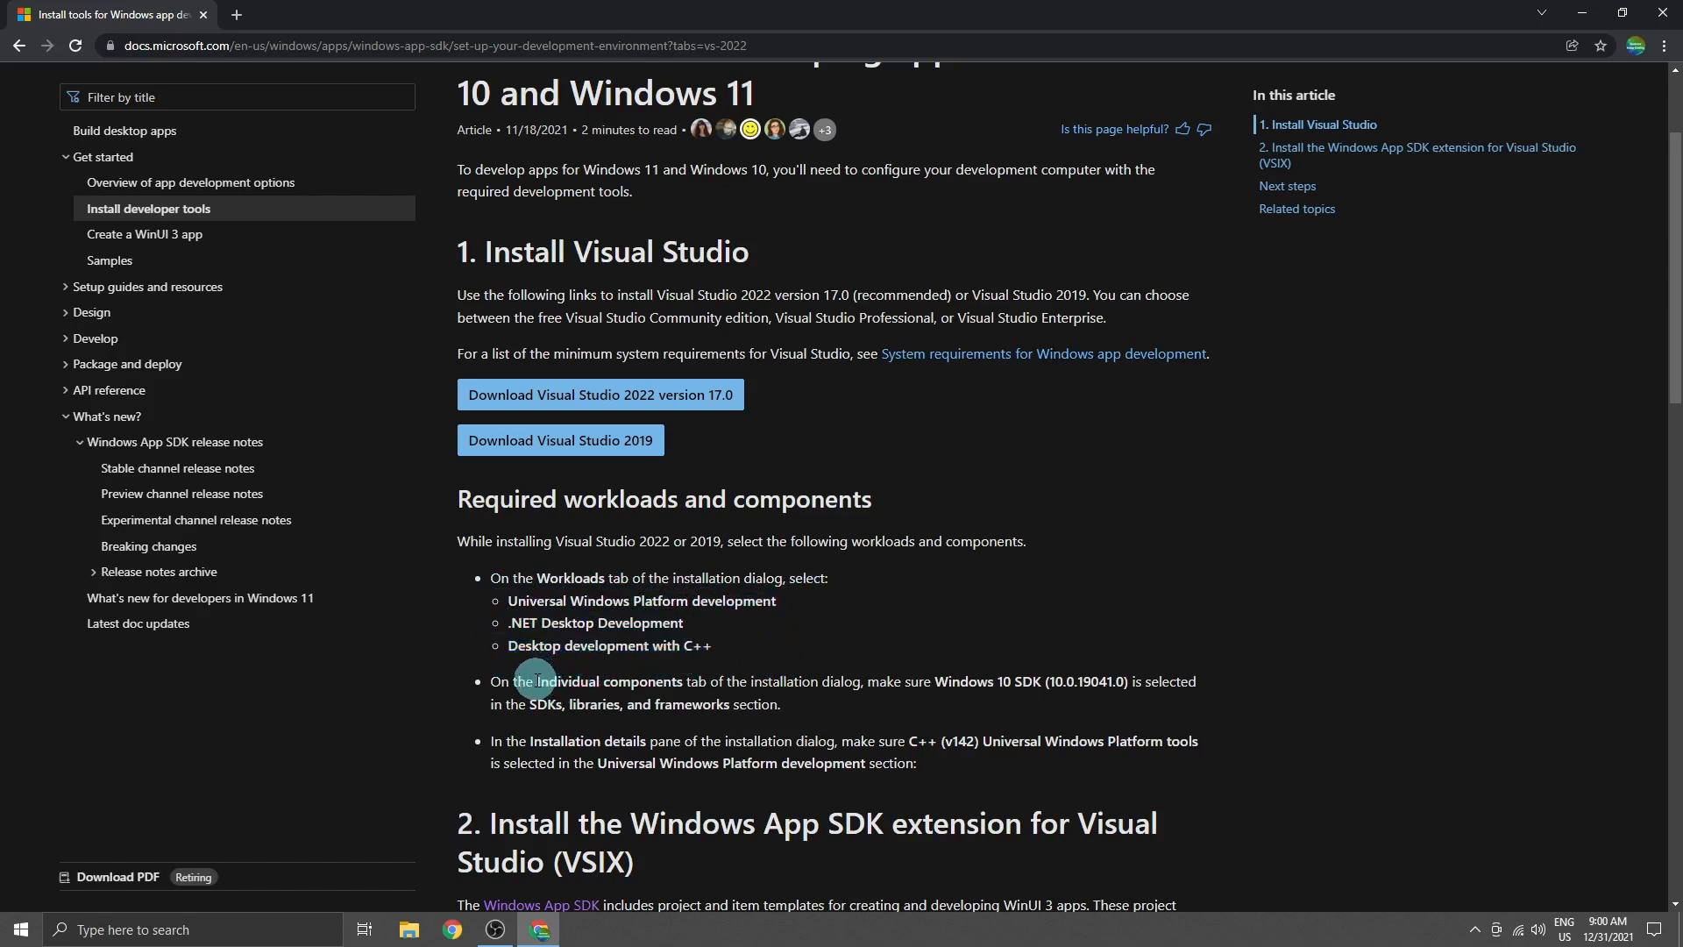
# Review the required individual component, Windows 10 SDK (10.0.19041.0), and the C++ (v142) Universal Windows Platform tools requirement
pyautogui.moveTo(538, 677); pyautogui.dragTo(705, 681)
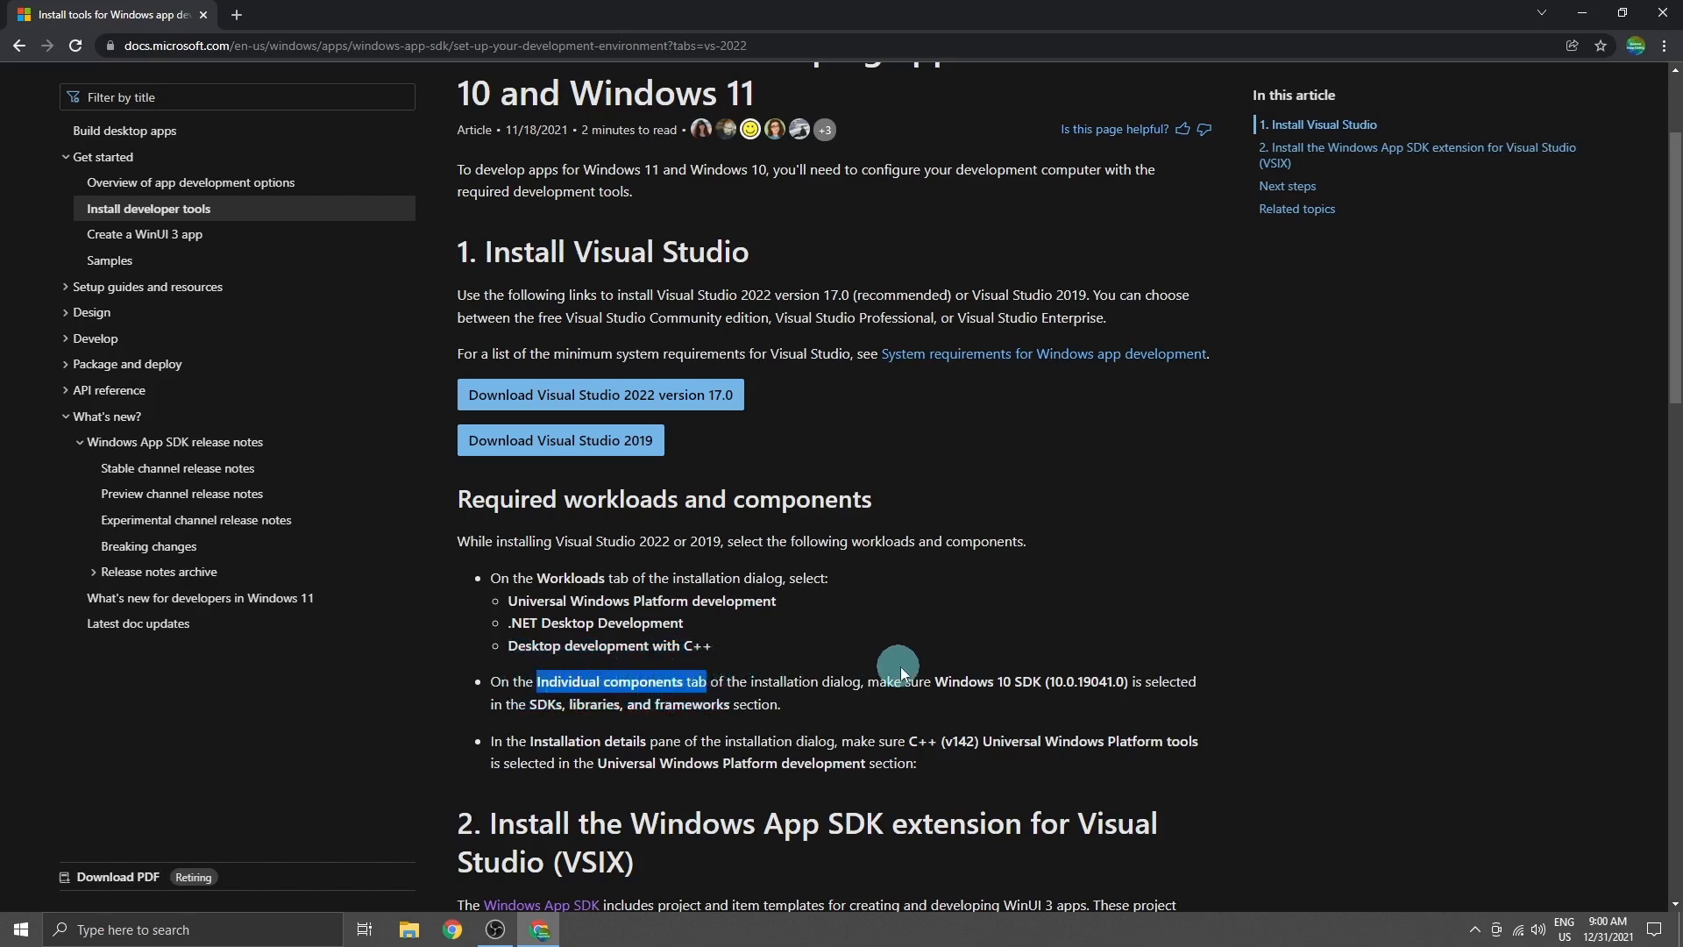
pyautogui.moveTo(936, 682); pyautogui.dragTo(1128, 681)
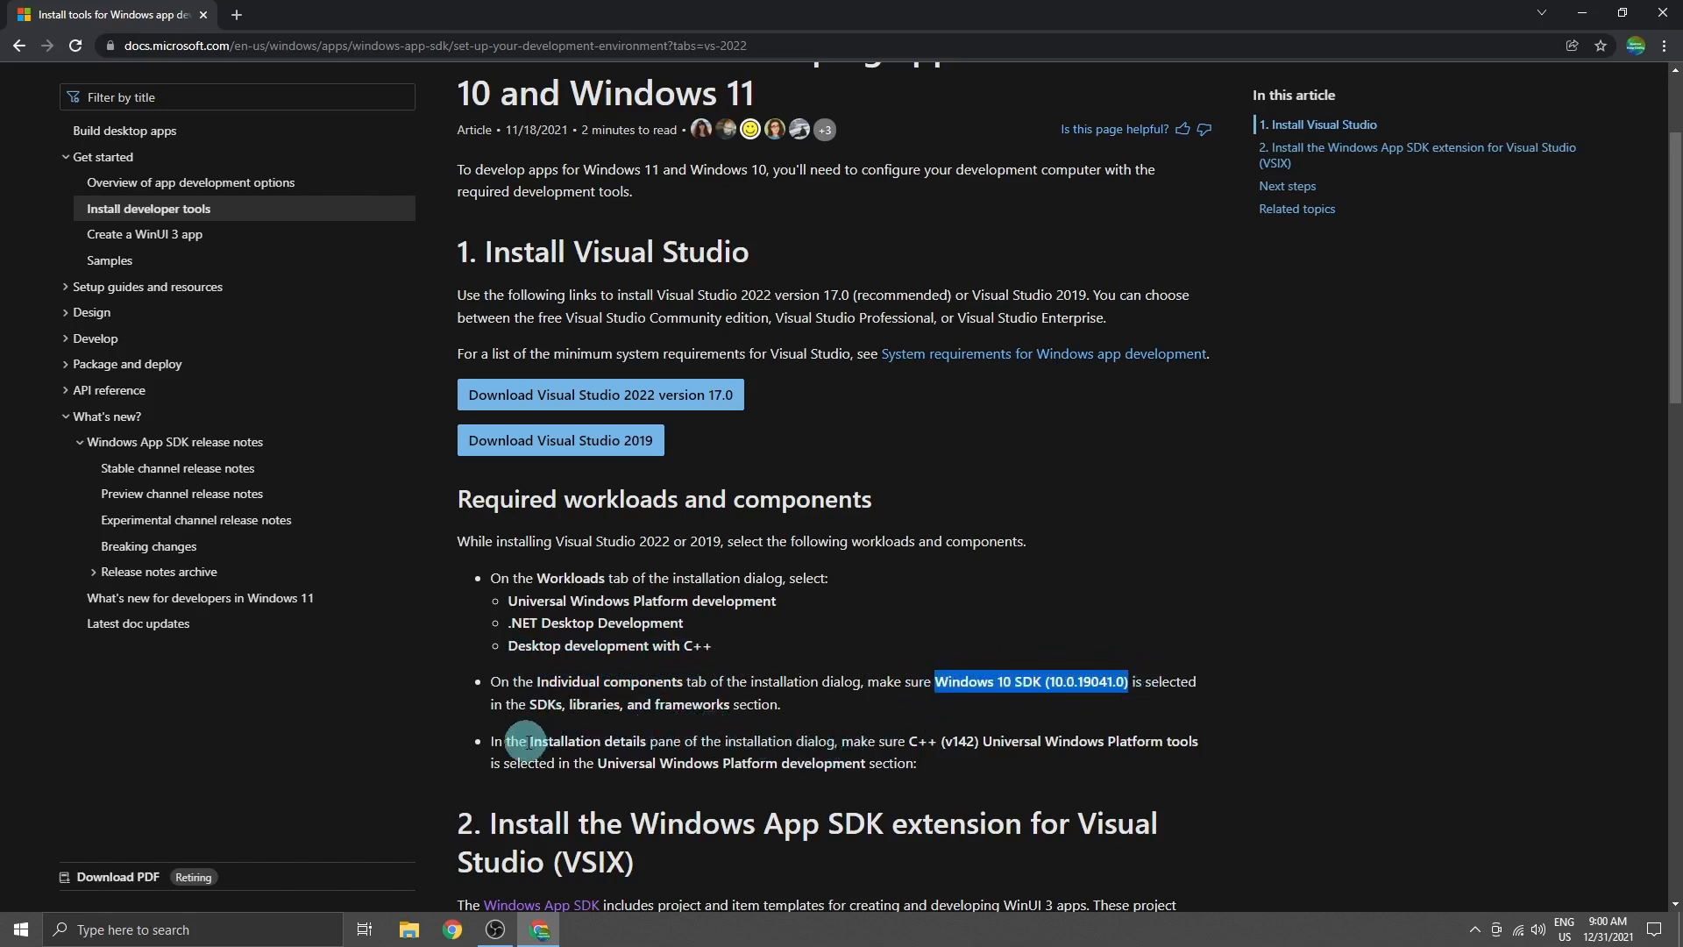
pyautogui.moveTo(529, 741); pyautogui.dragTo(682, 741)
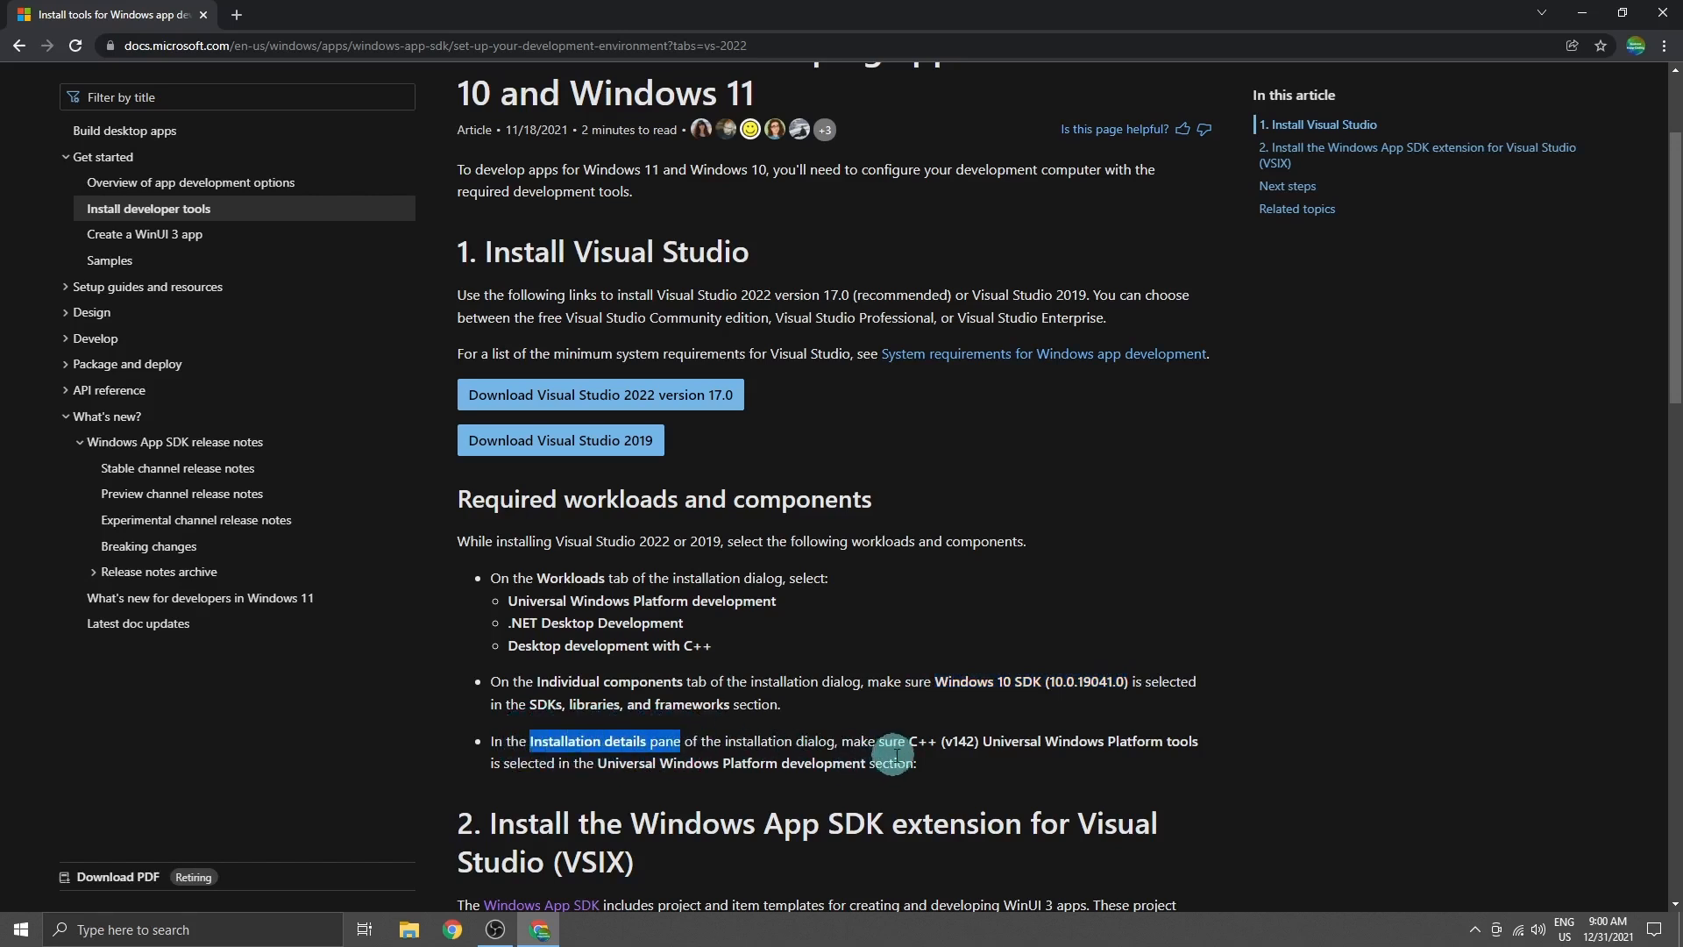
pyautogui.moveTo(911, 744); pyautogui.dragTo(1201, 748)
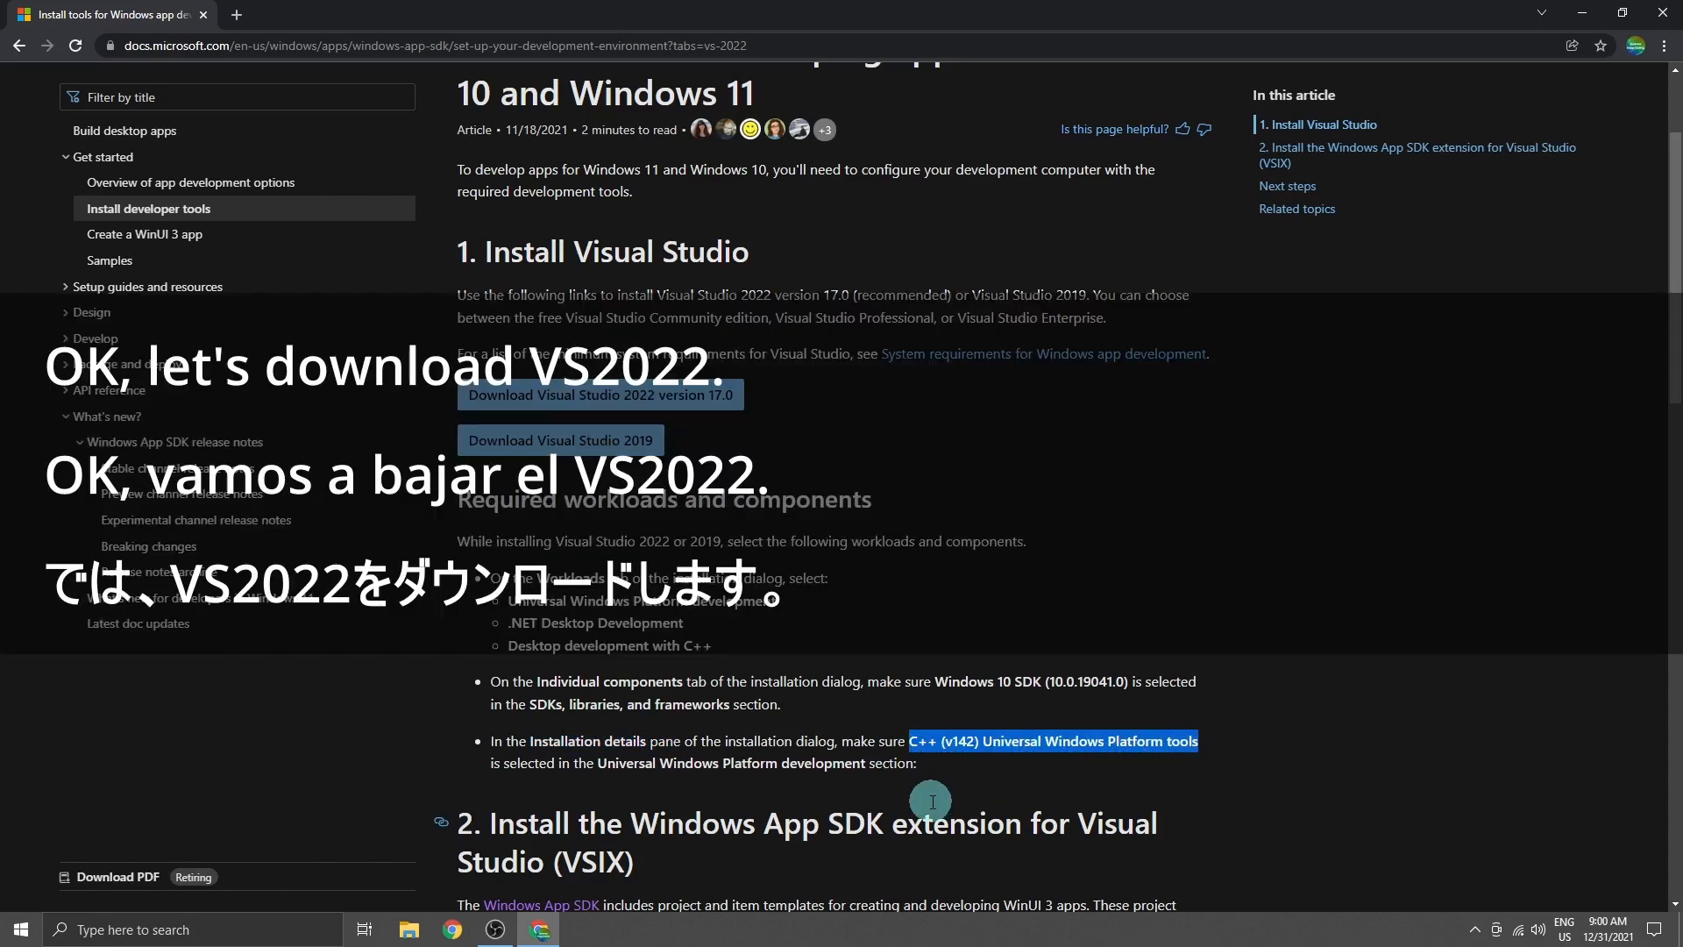
pyautogui.click(848, 789)
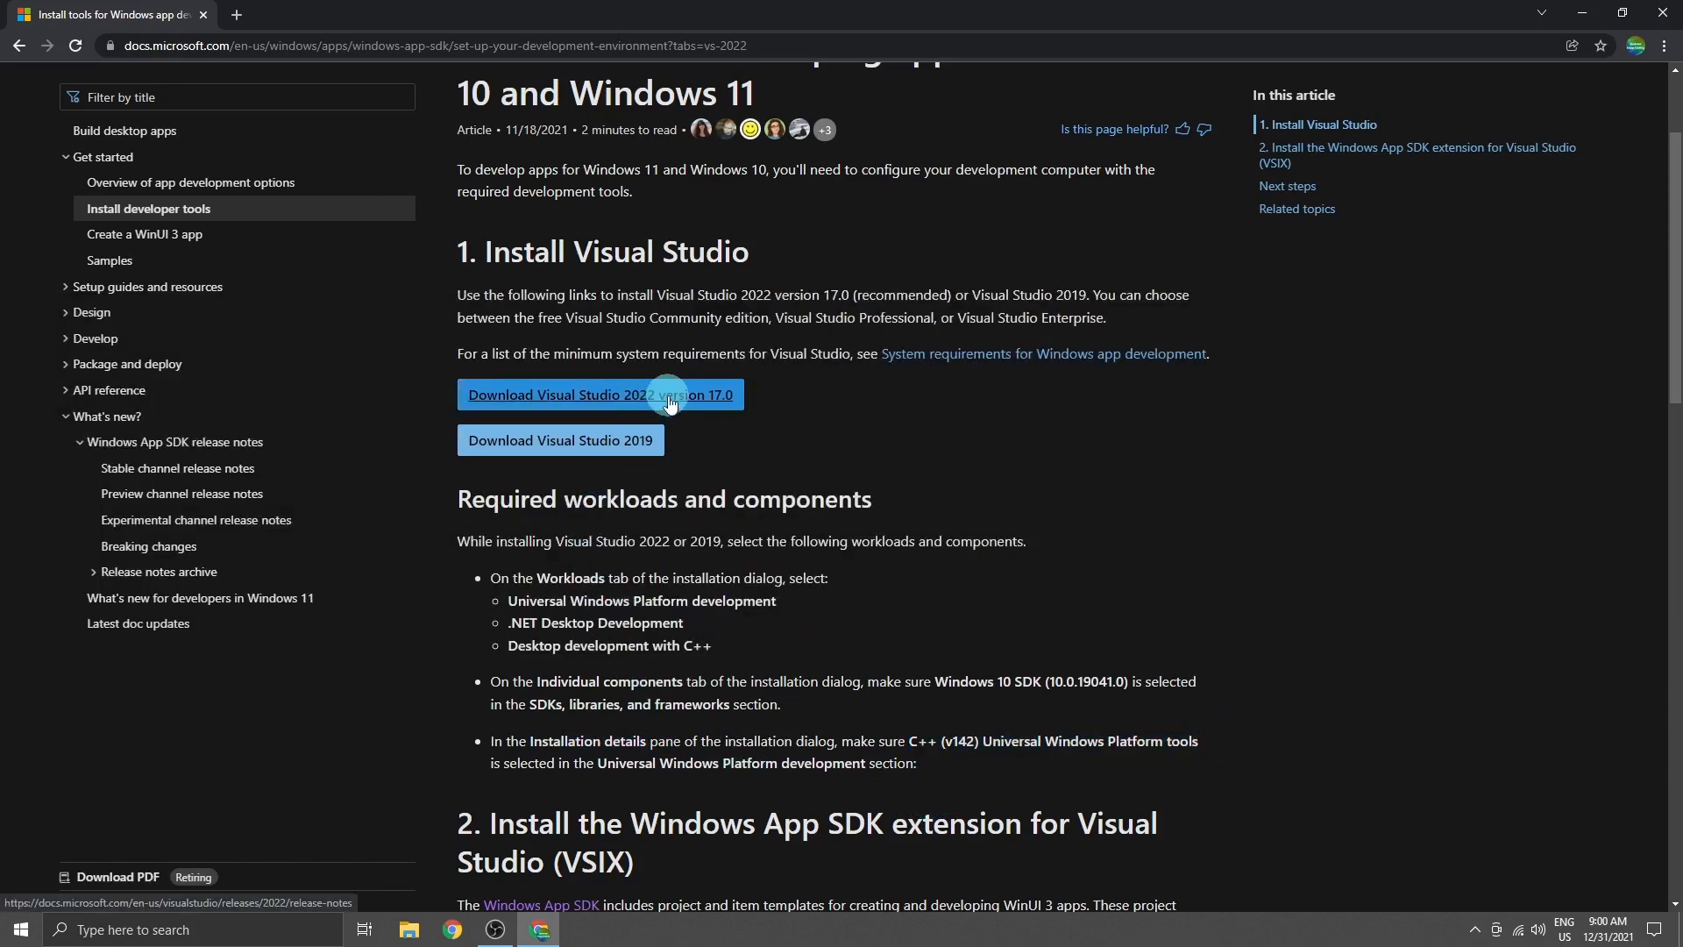
# Download Visual Studio Community 2022 from the version 17.0 release notes, launch its installer and continue past the initial setup notice
pyautogui.click(669, 396)
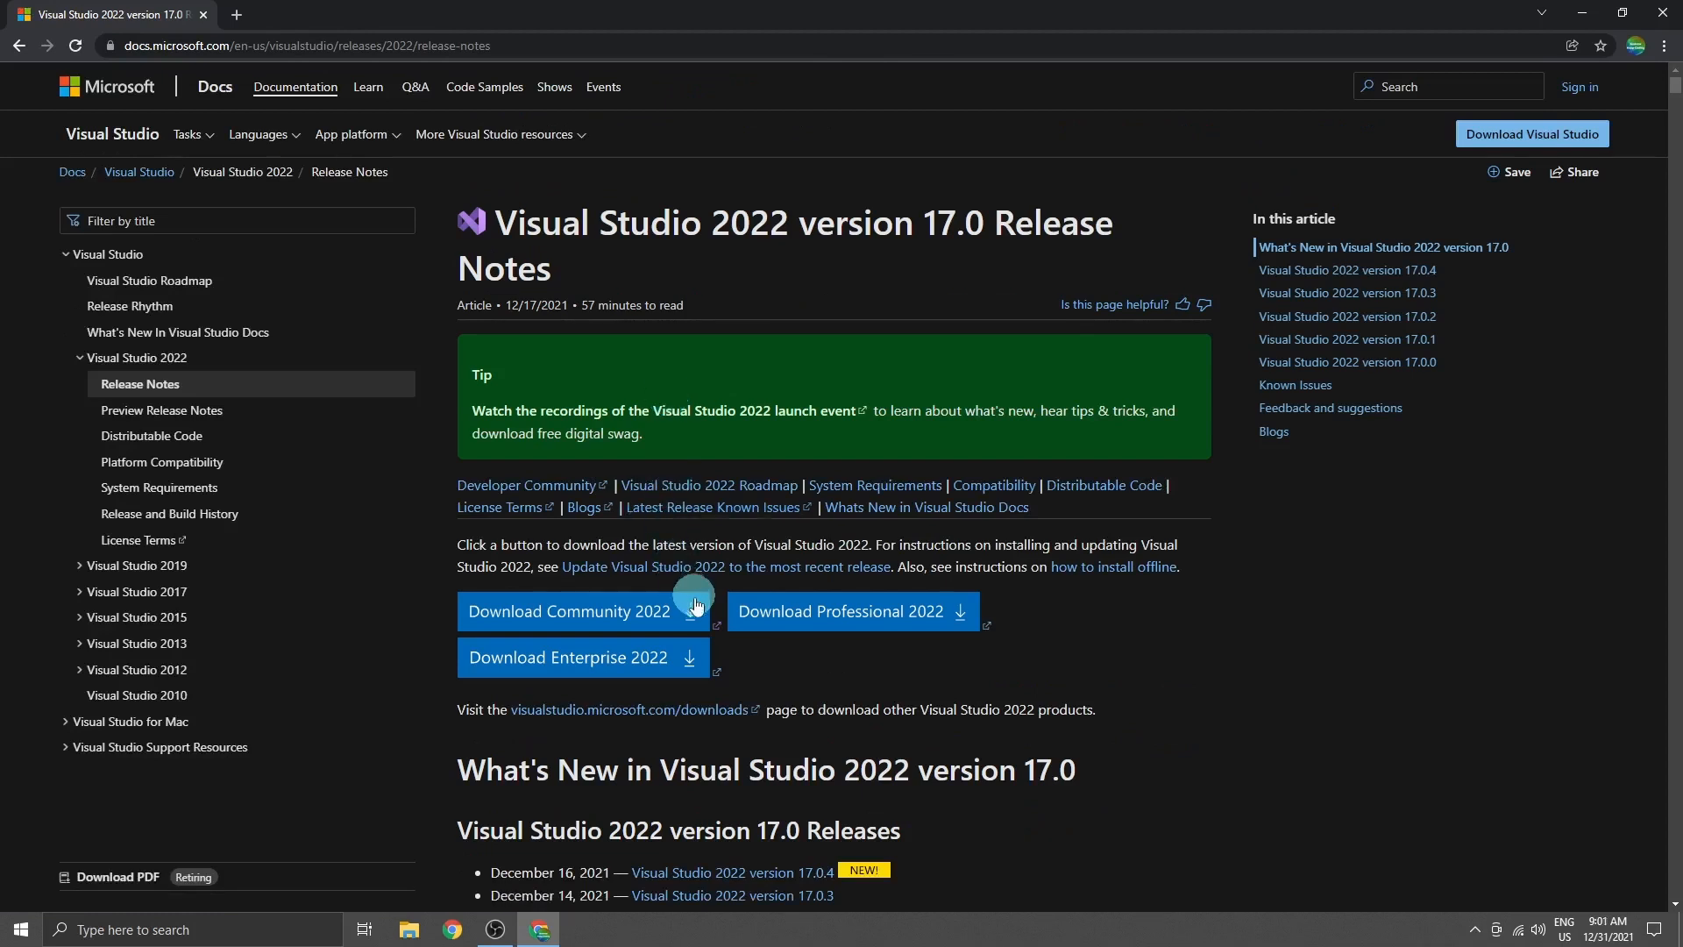
pyautogui.click(643, 616)
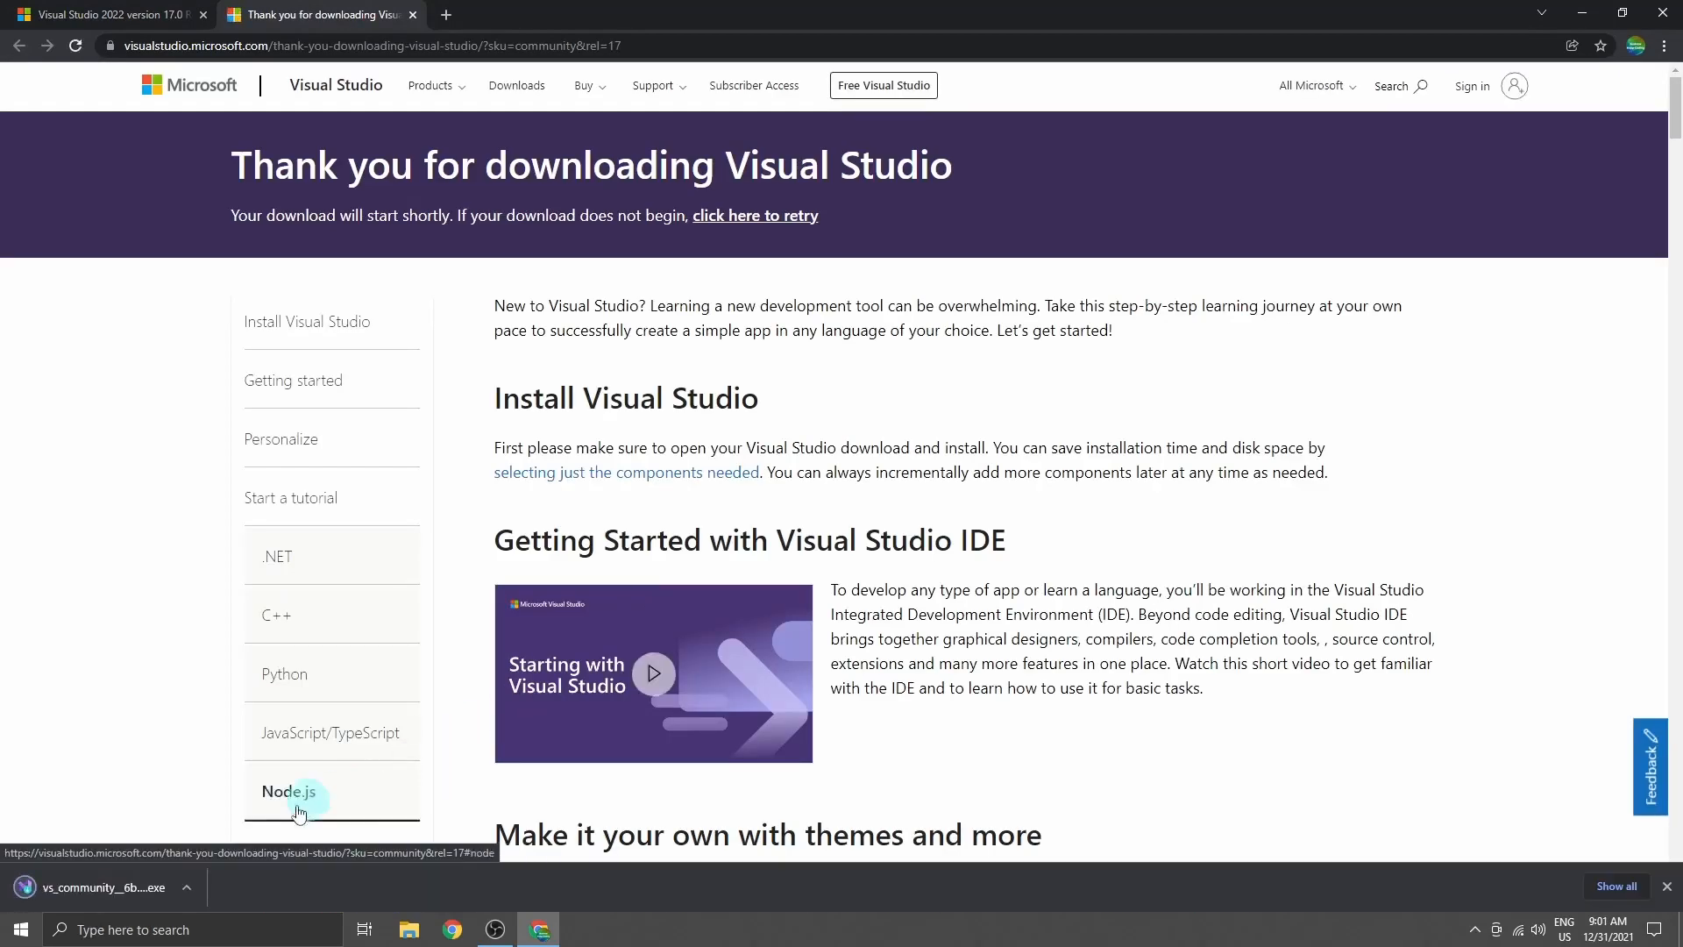
pyautogui.click(154, 889)
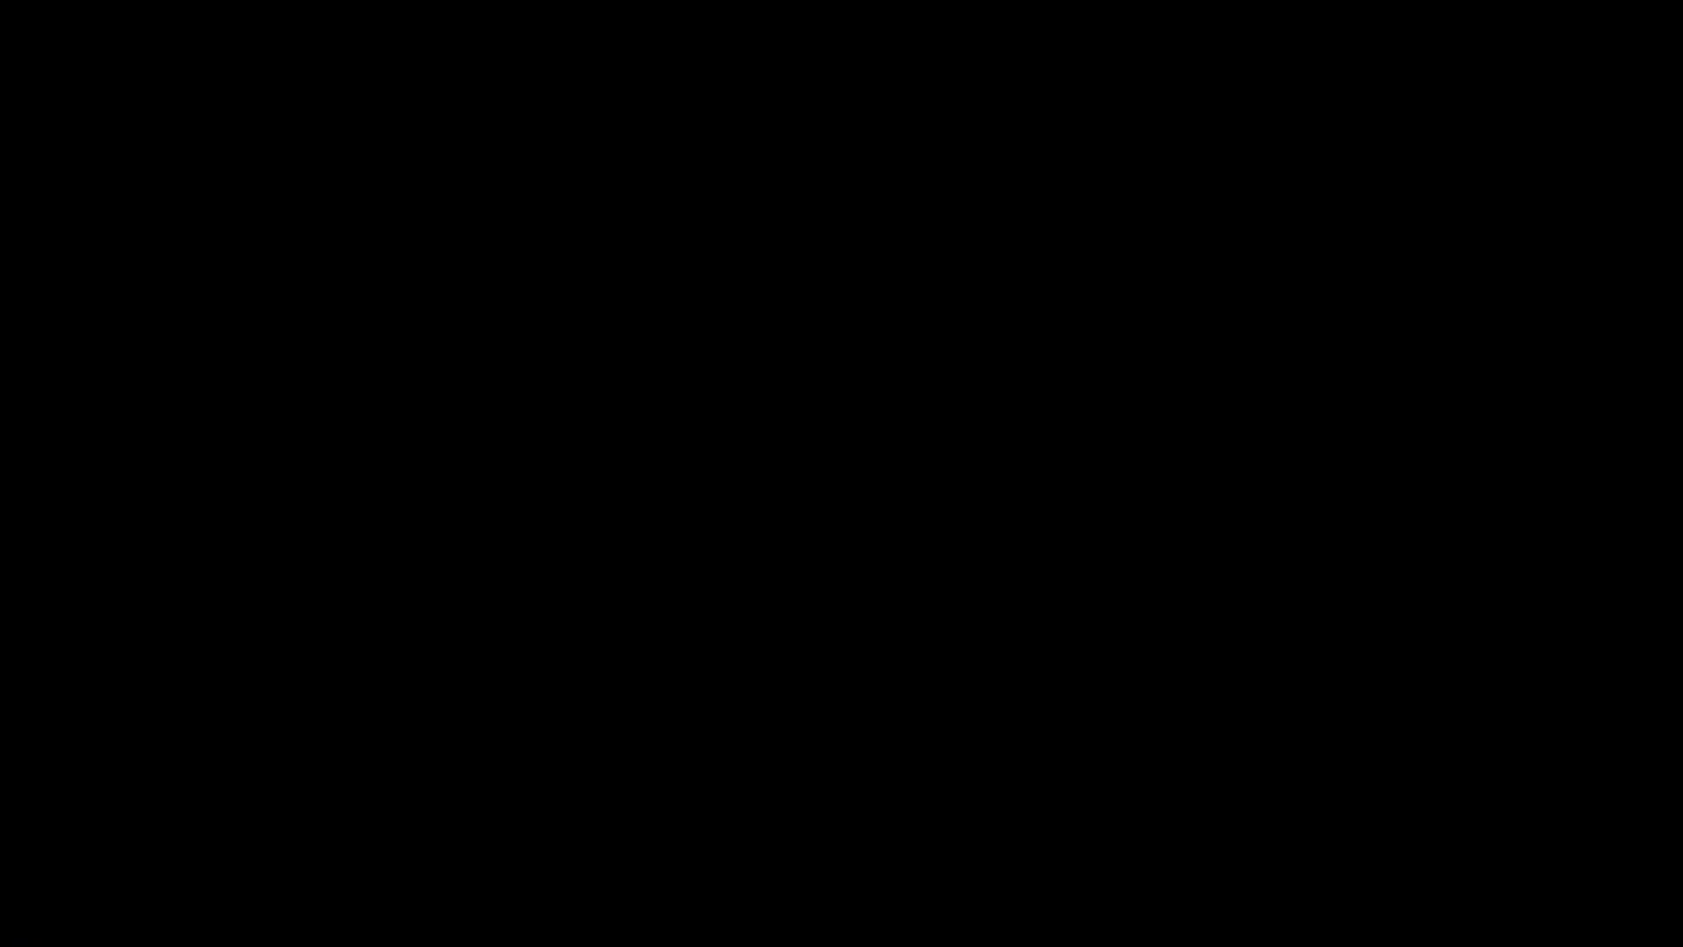
pyautogui.click(791, 583)
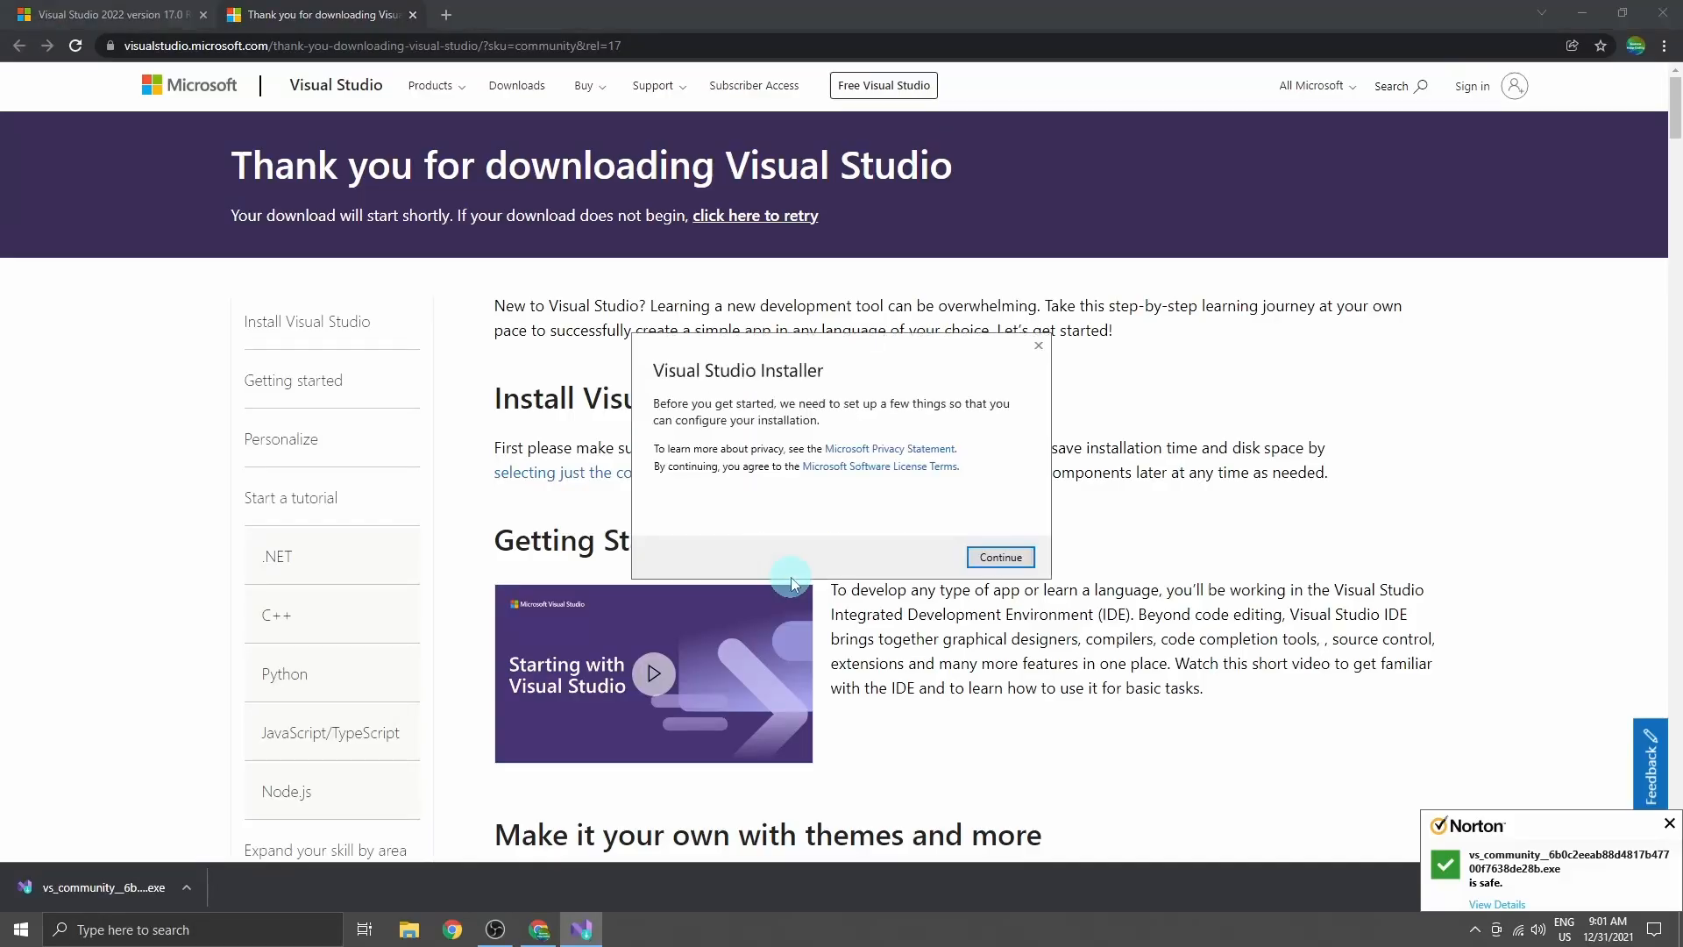
pyautogui.click(1027, 561)
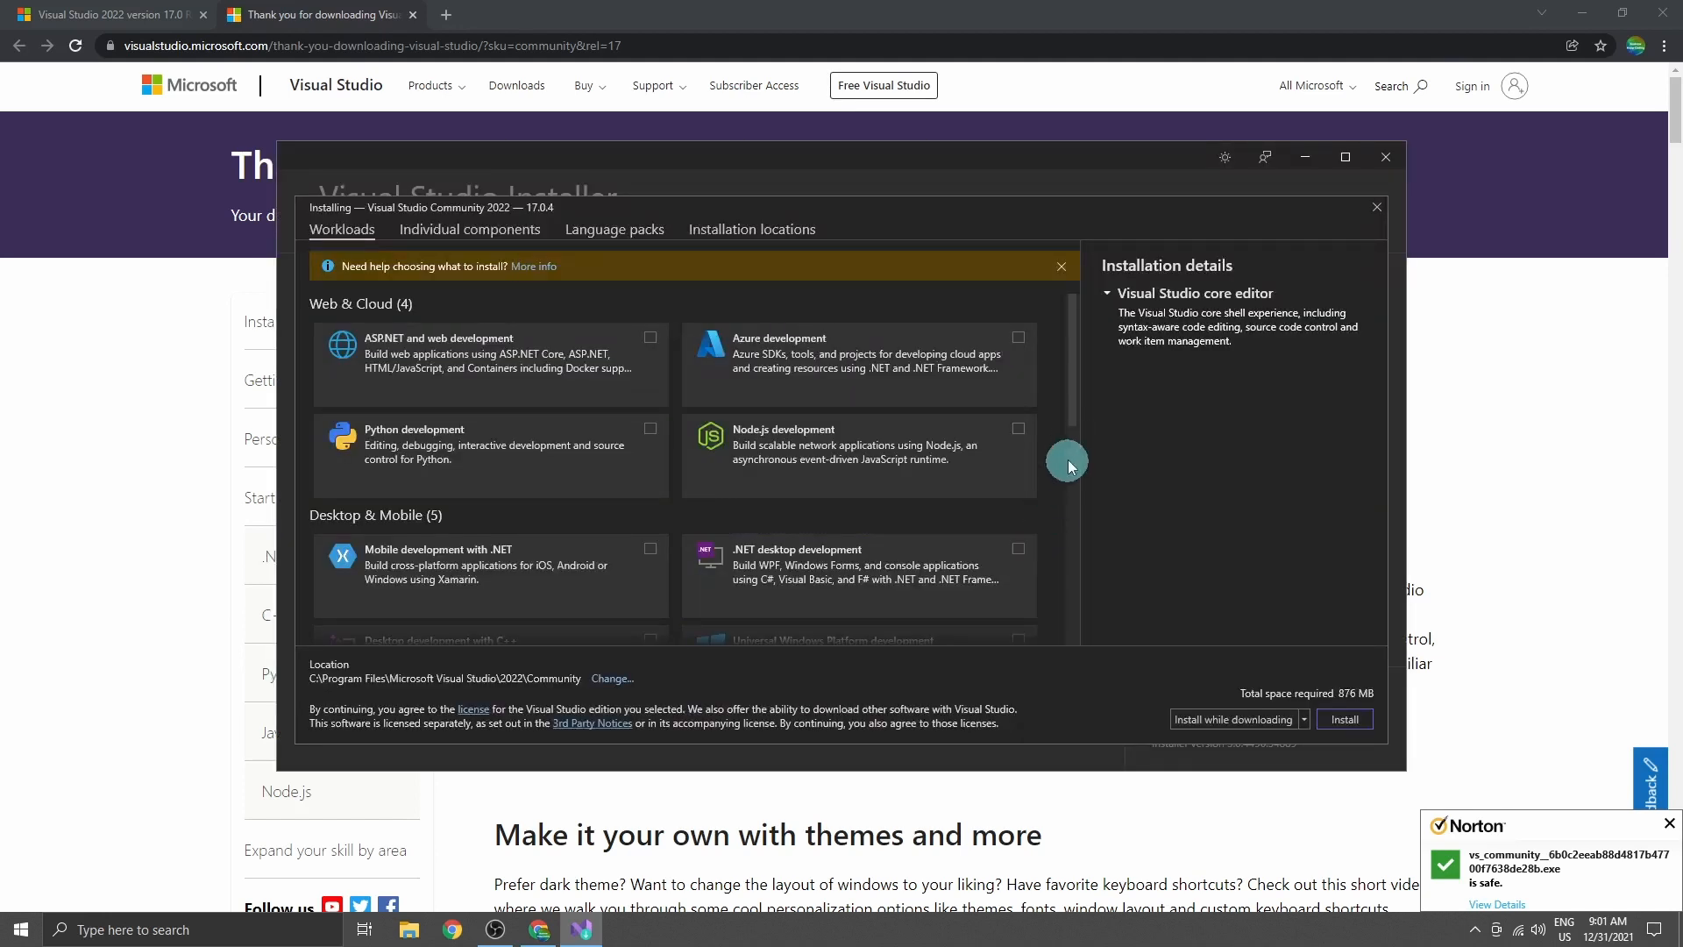
# Select the .NET desktop development, Universal Windows Platform development and Desktop development with C++ workloads for installation
pyautogui.moveTo(1075, 418); pyautogui.dragTo(1101, 465)
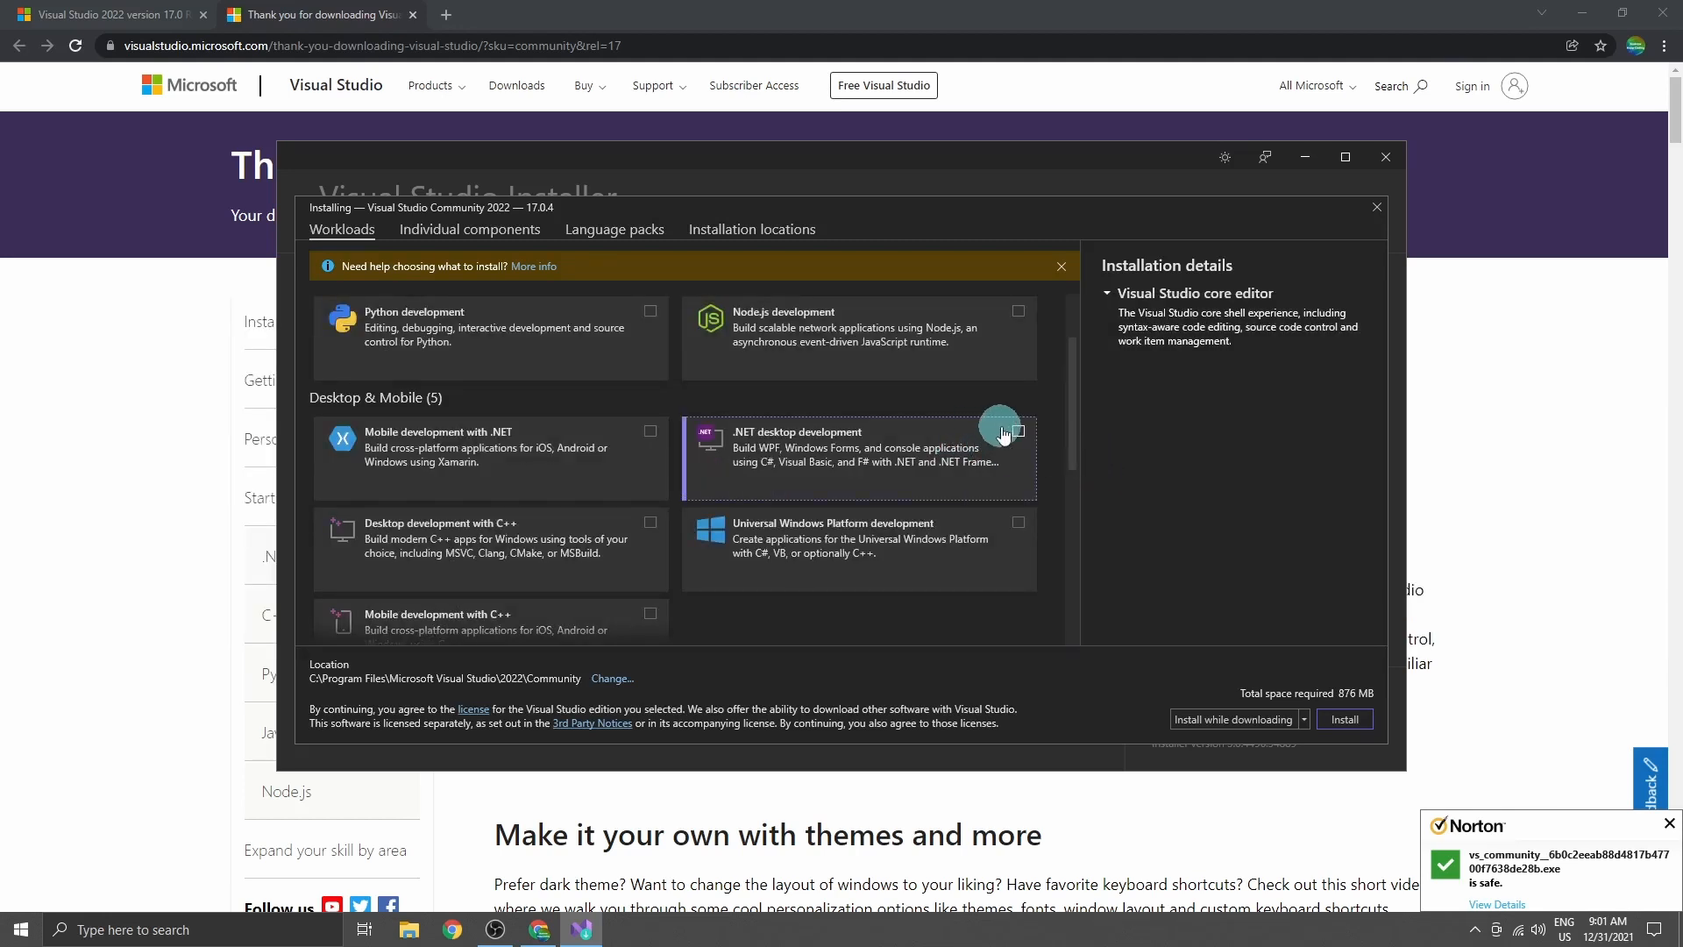
pyautogui.click(1004, 436)
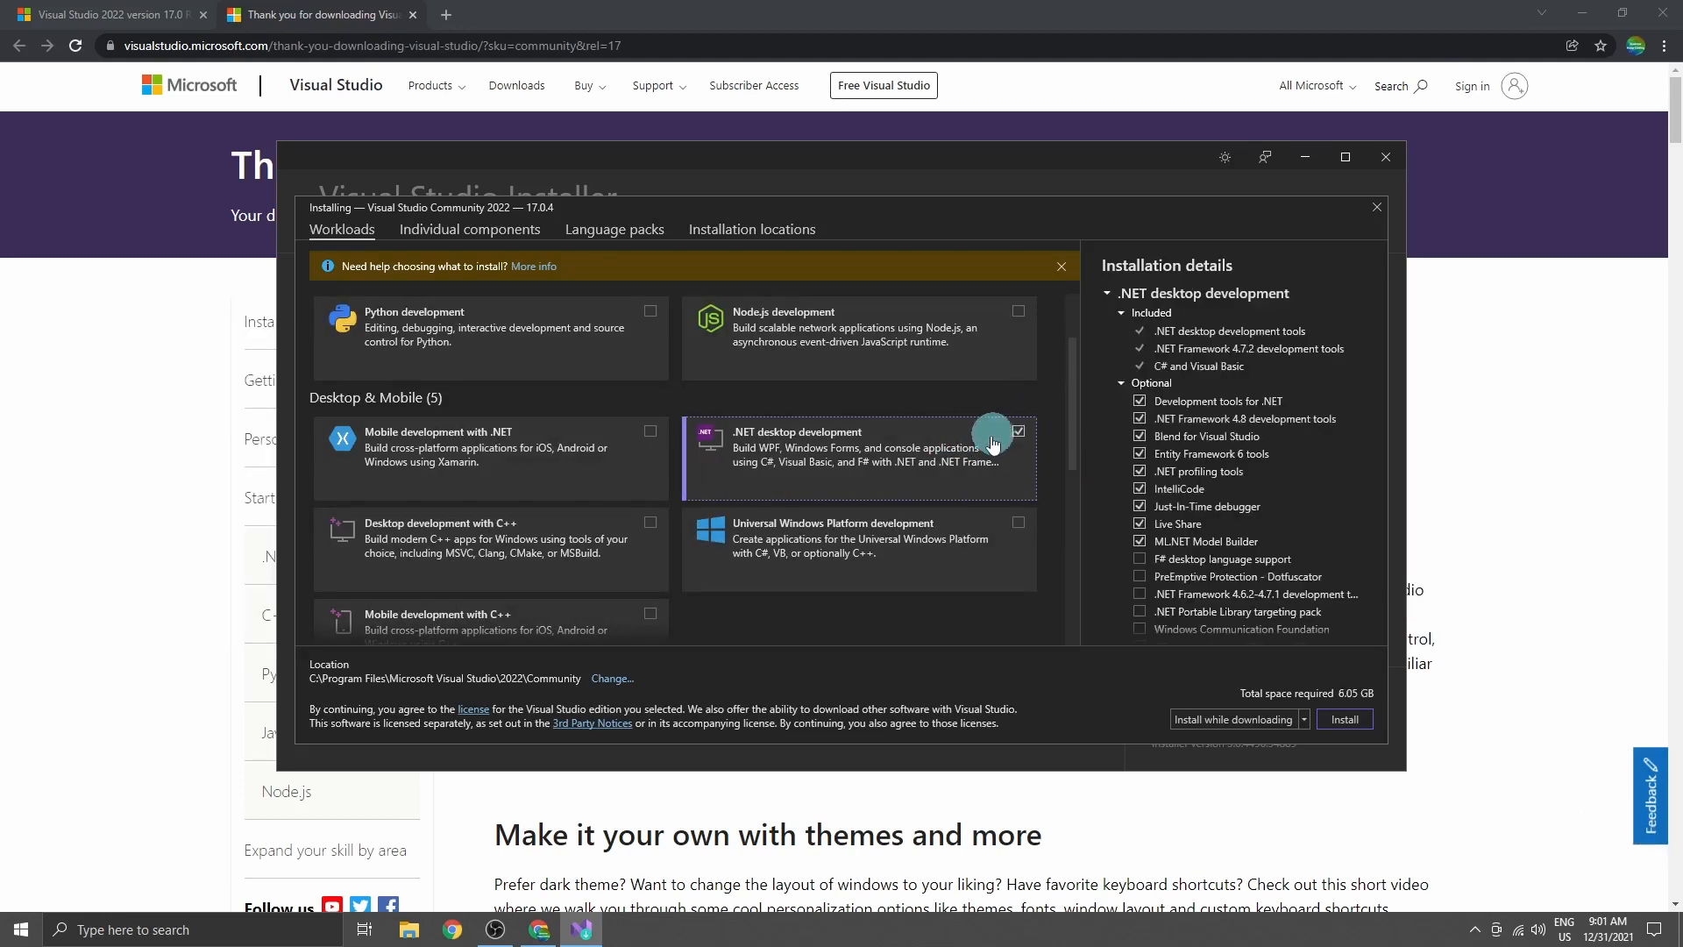
pyautogui.click(1017, 524)
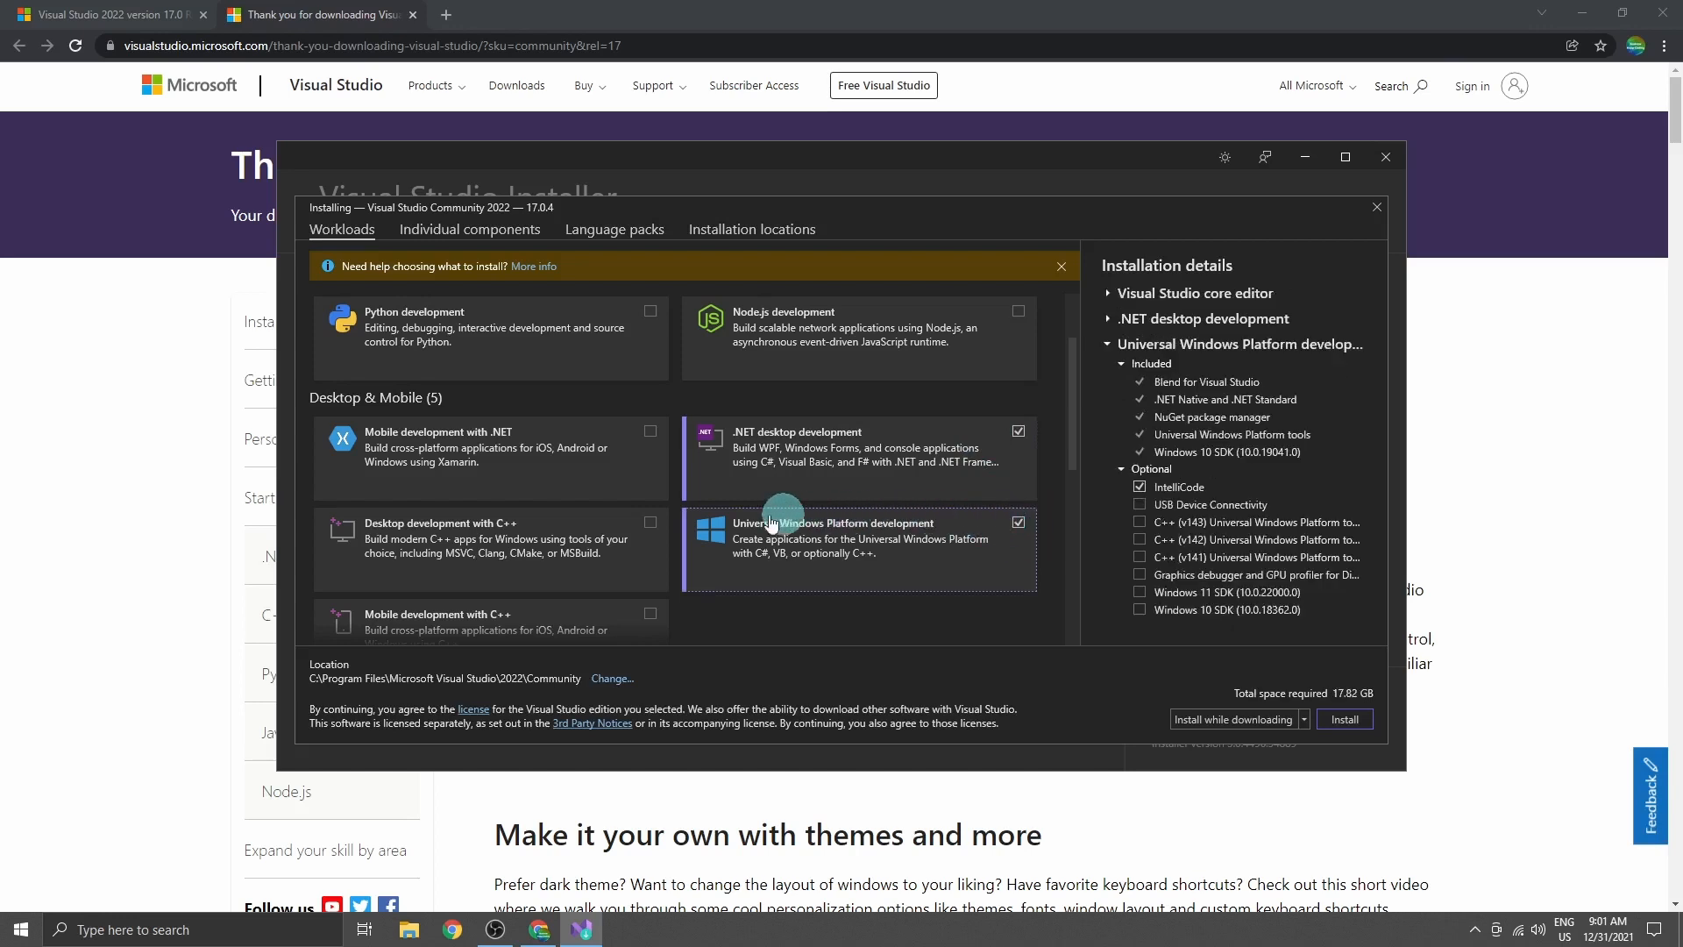
pyautogui.click(657, 528)
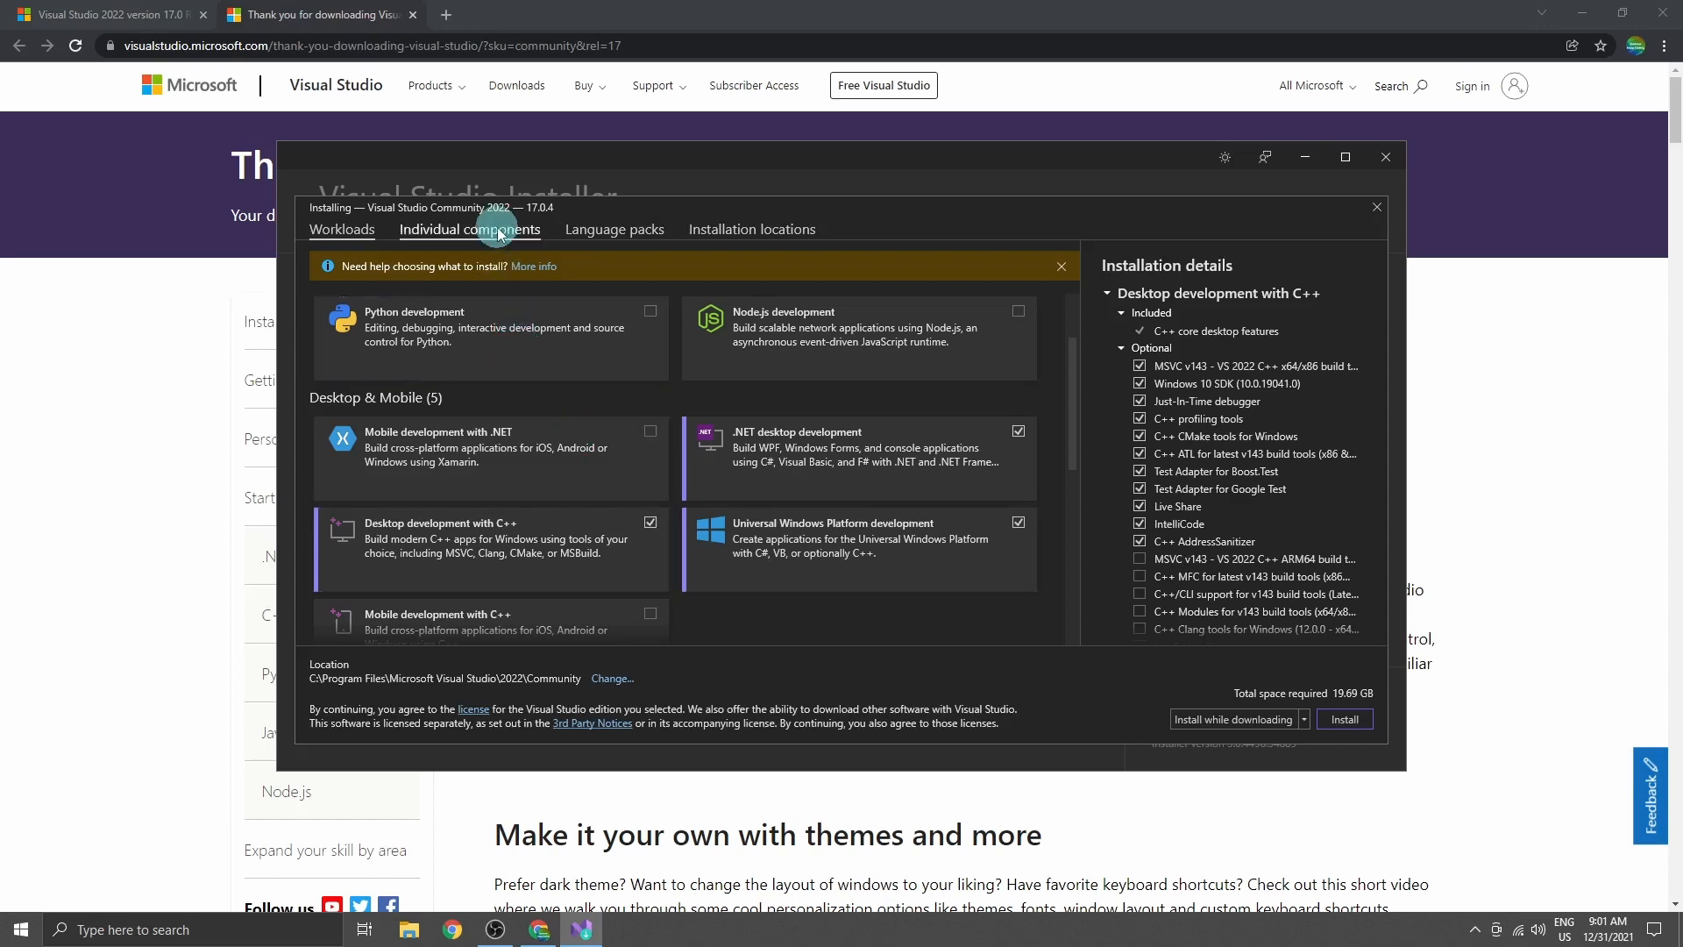
# Check the selection state of Windows 10 SDK (10.0.19041.0) among the individual components
pyautogui.click(433, 230)
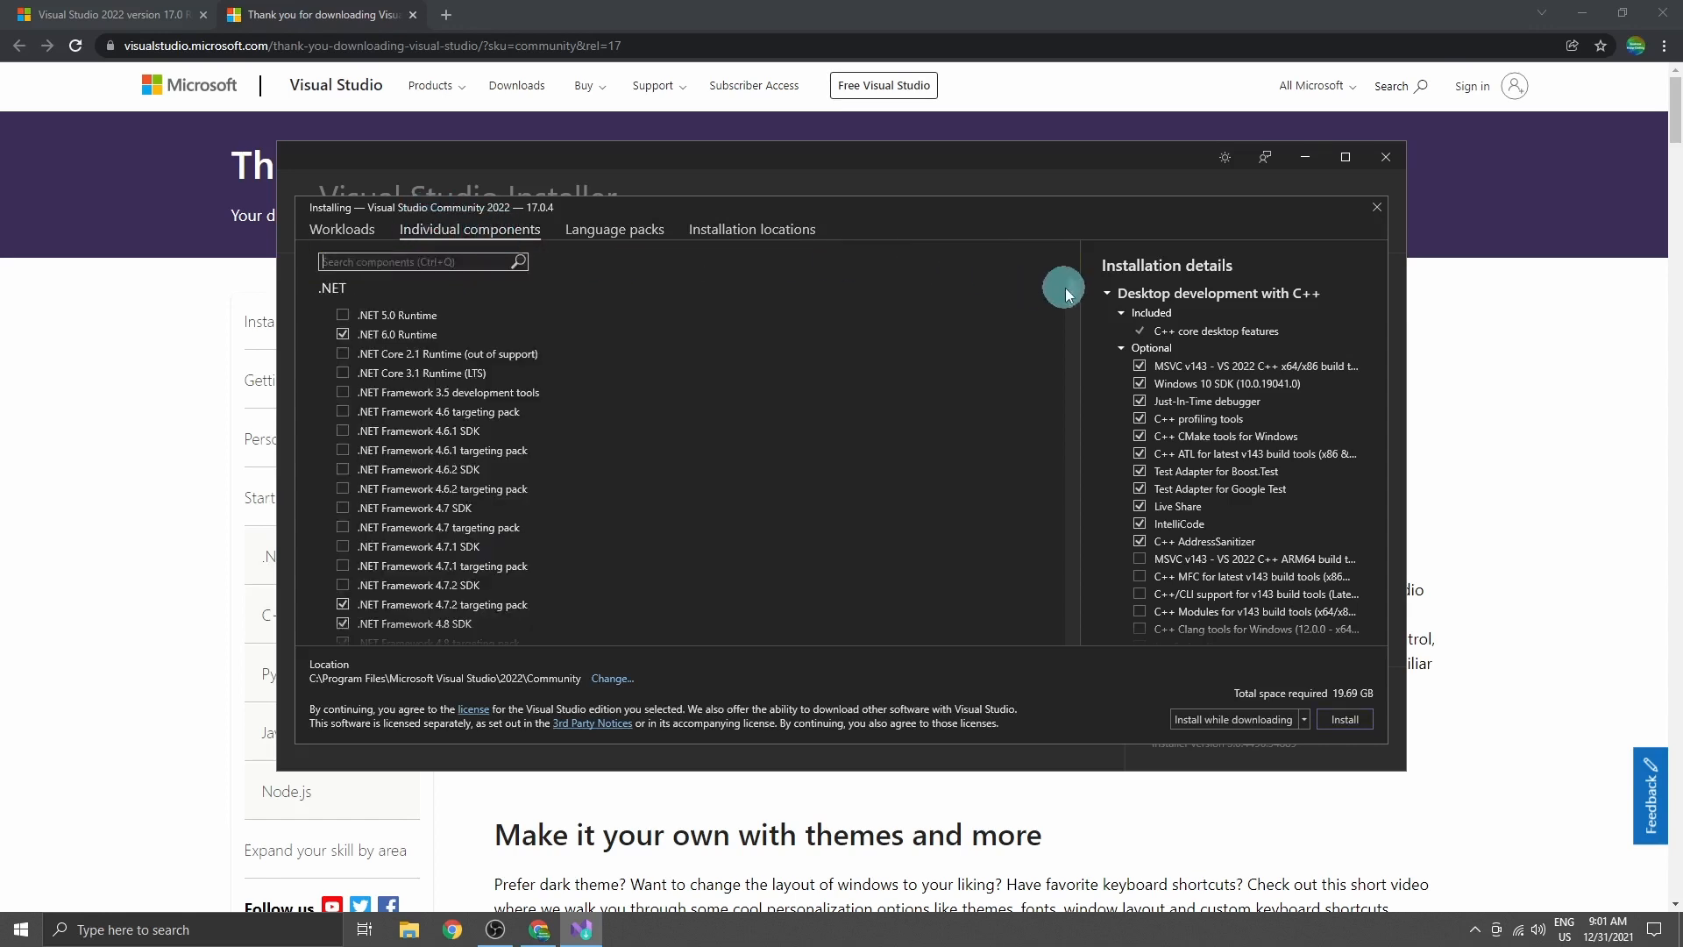
pyautogui.moveTo(1069, 295); pyautogui.dragTo(1064, 639)
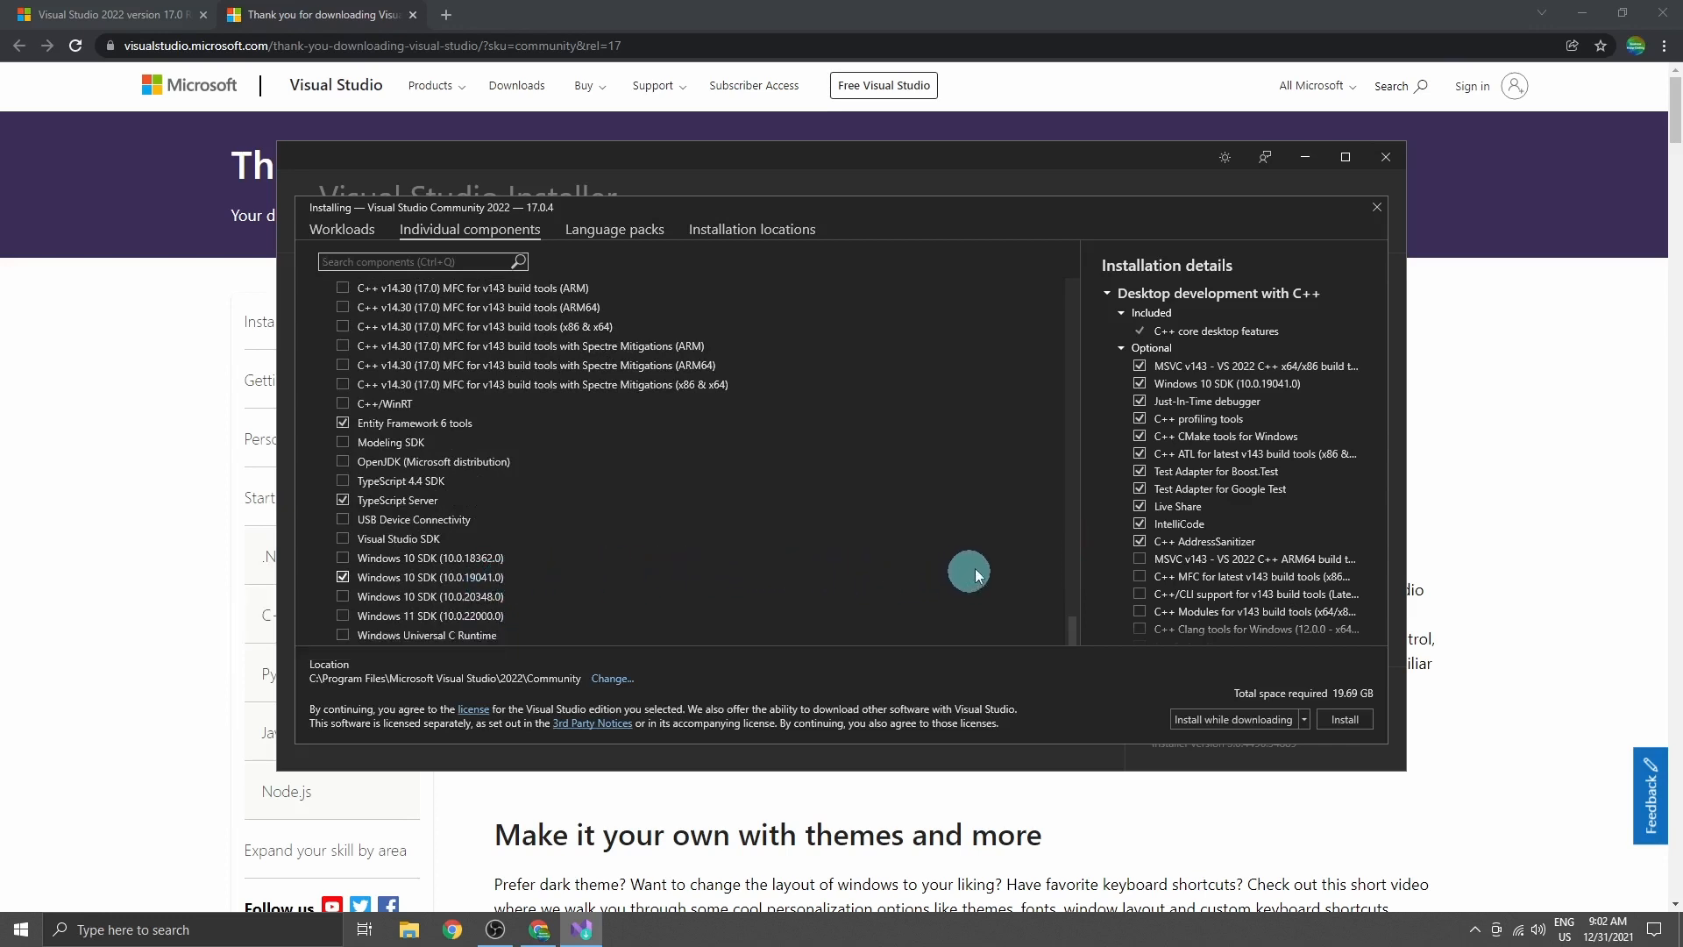
# Add the optional C++ (v142) Universal Windows Platform tools under Universal Windows Platform development and start the installation
pyautogui.click(1107, 296)
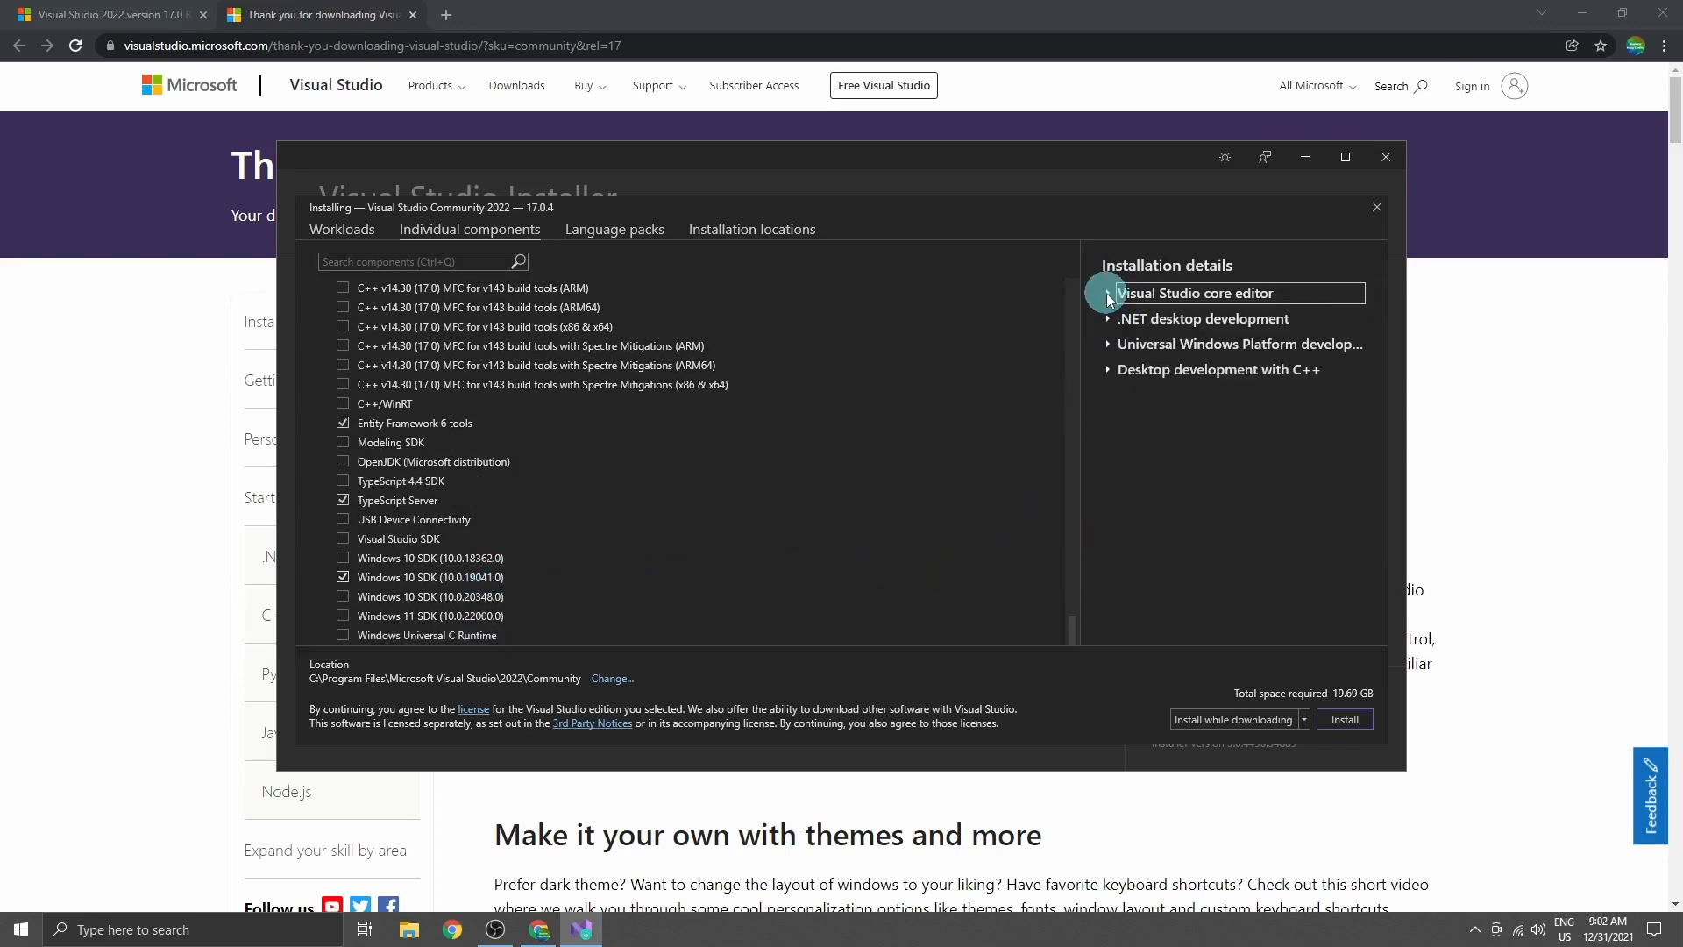
pyautogui.click(1108, 344)
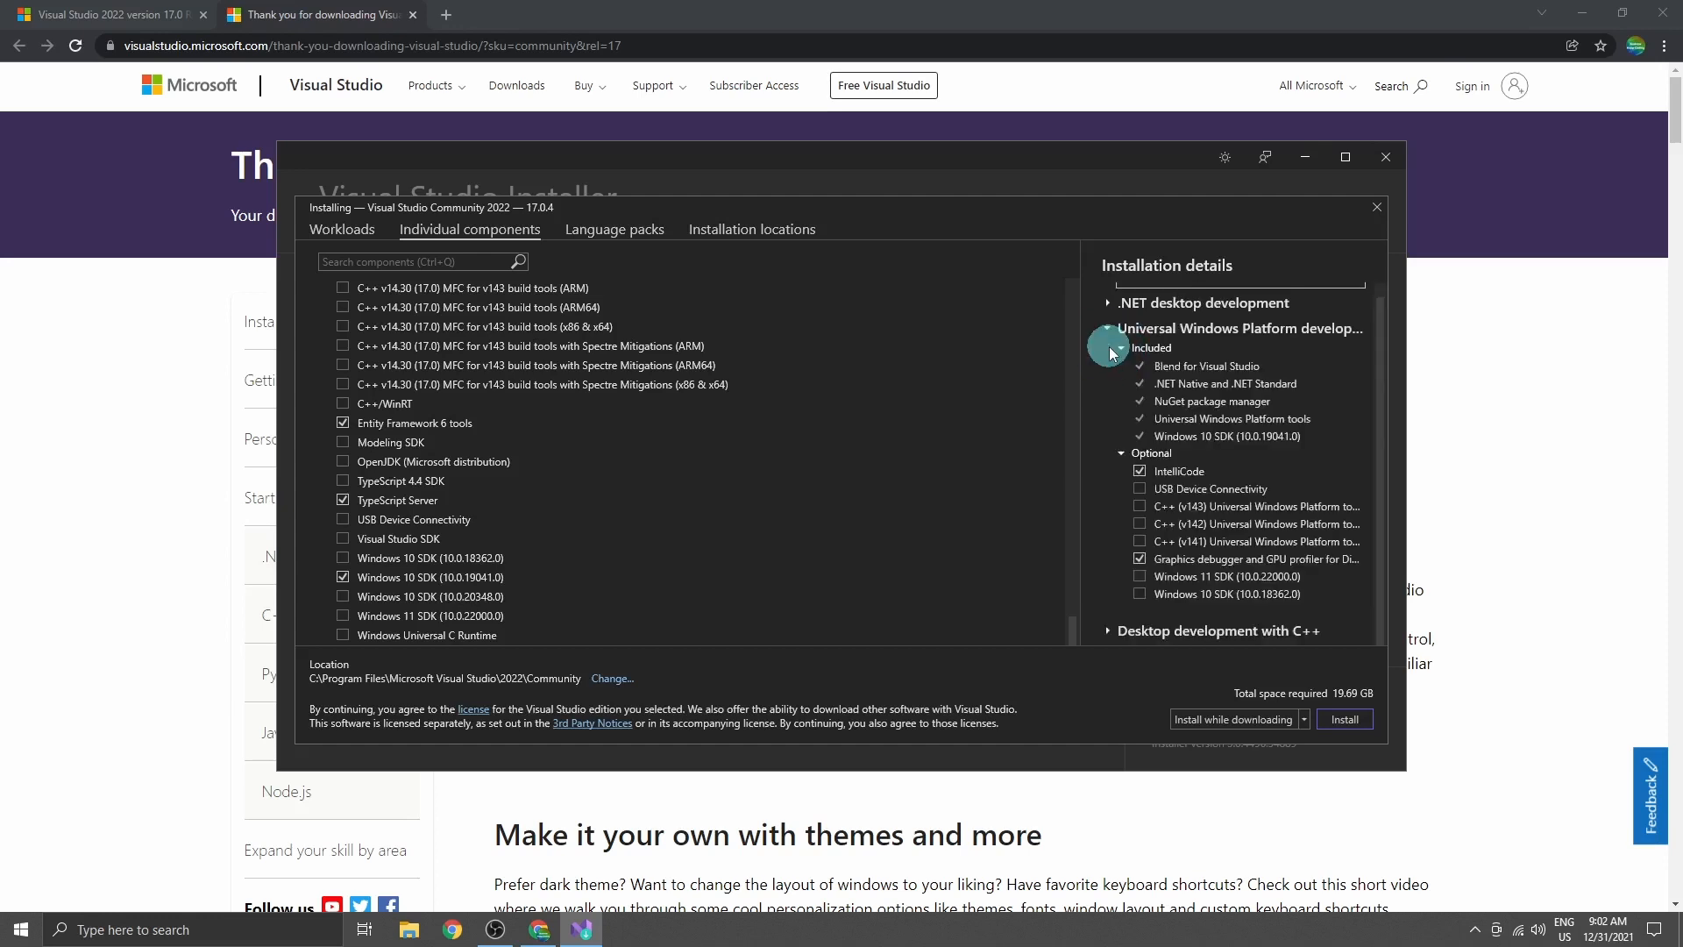
pyautogui.click(1139, 524)
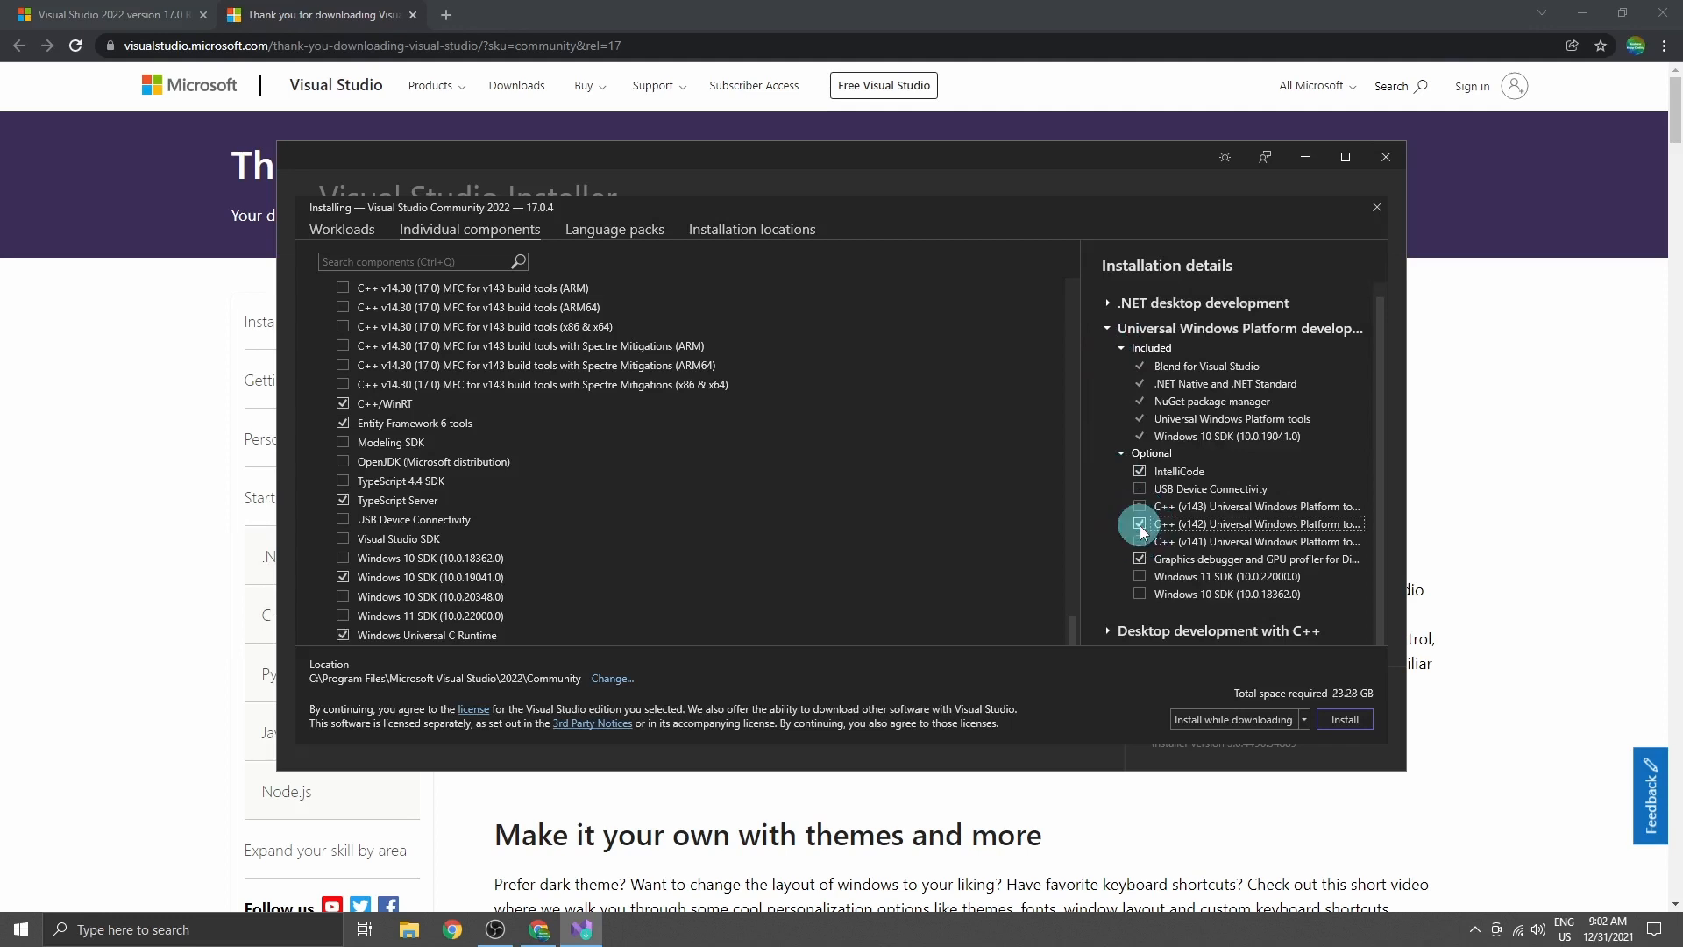
pyautogui.click(1339, 720)
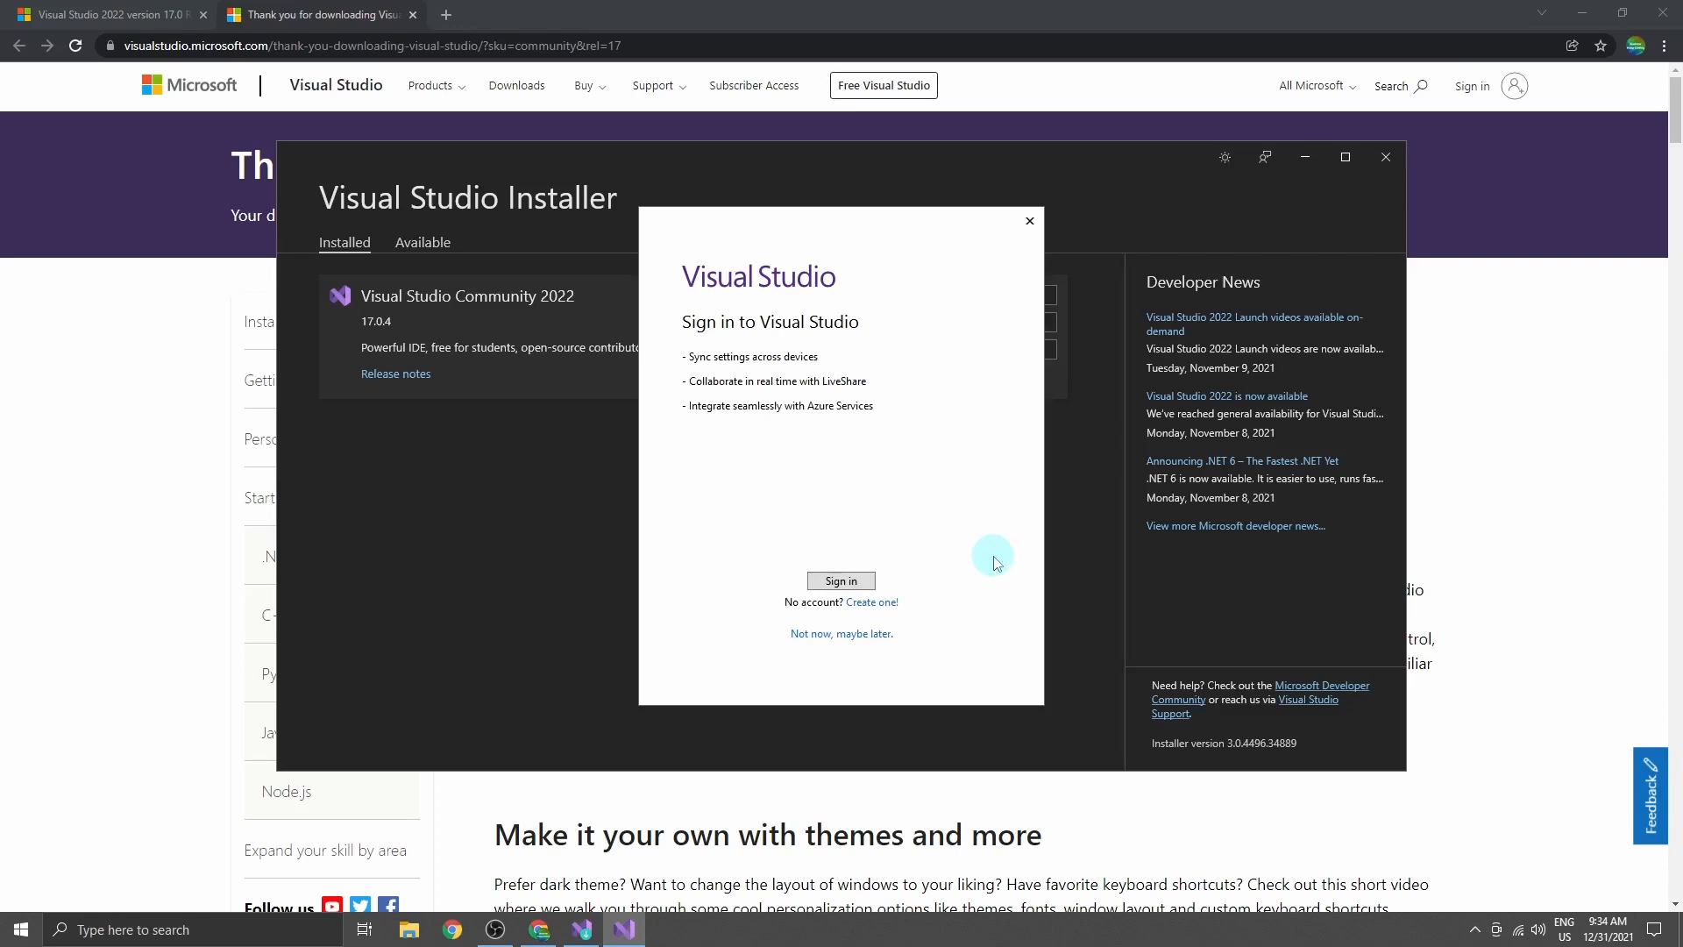
# Skip signing in, set the development settings to Visual C# with the Dark theme, and start Visual Studio
pyautogui.click(856, 637)
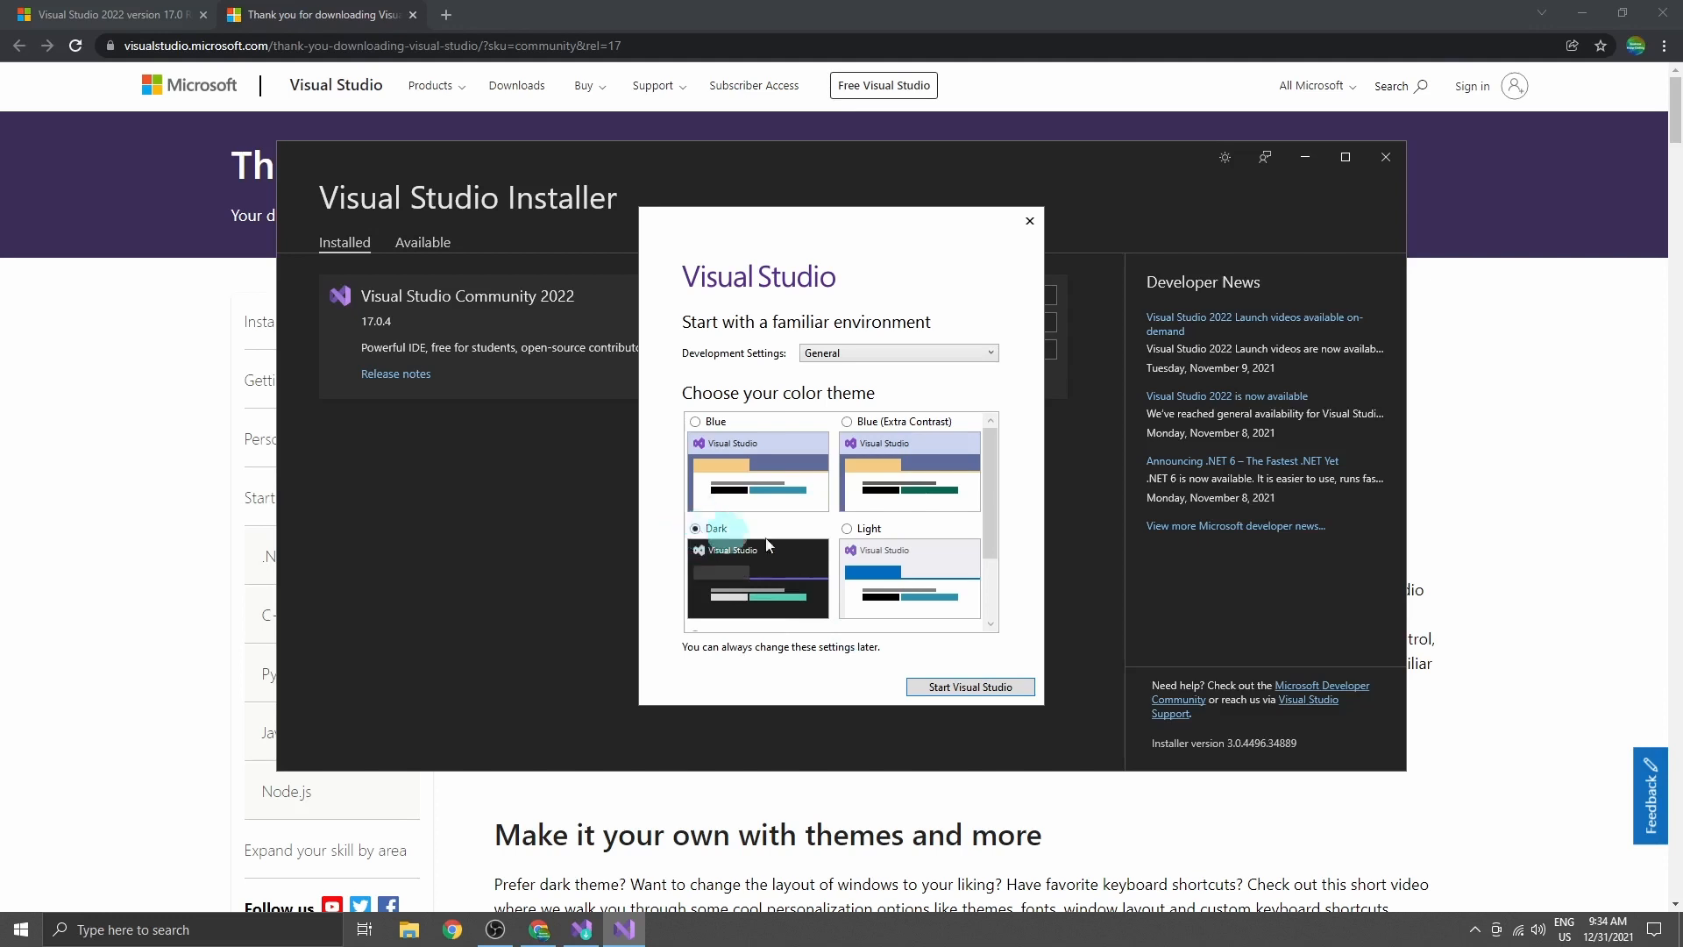
pyautogui.click(963, 689)
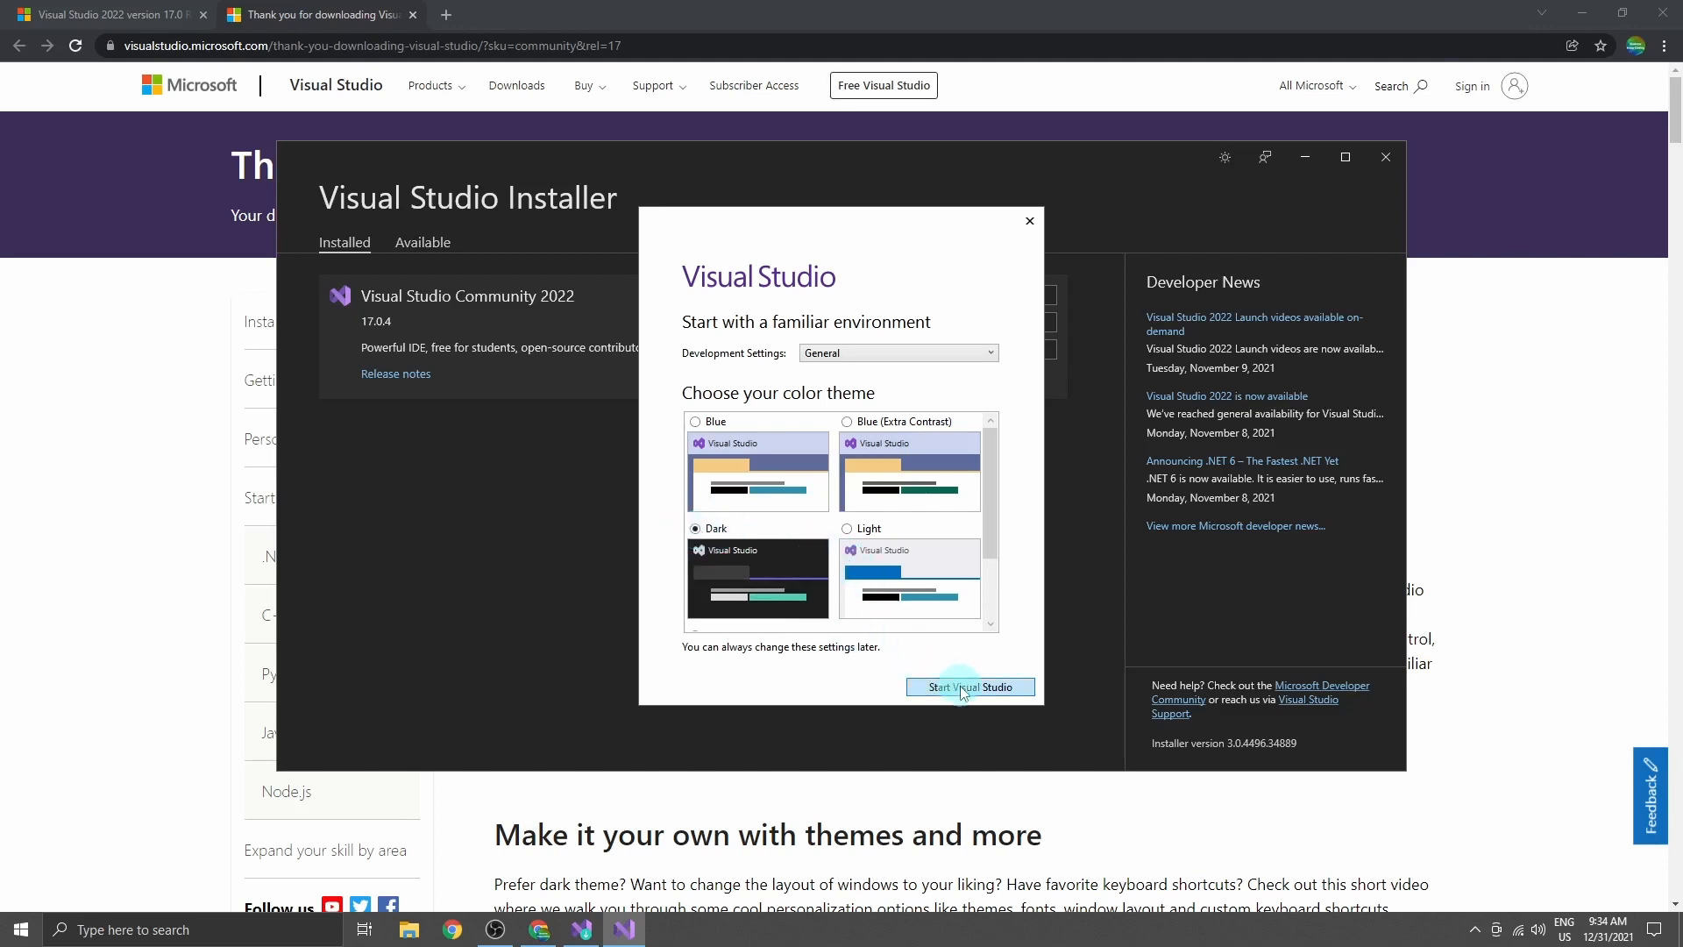
pyautogui.click(985, 356)
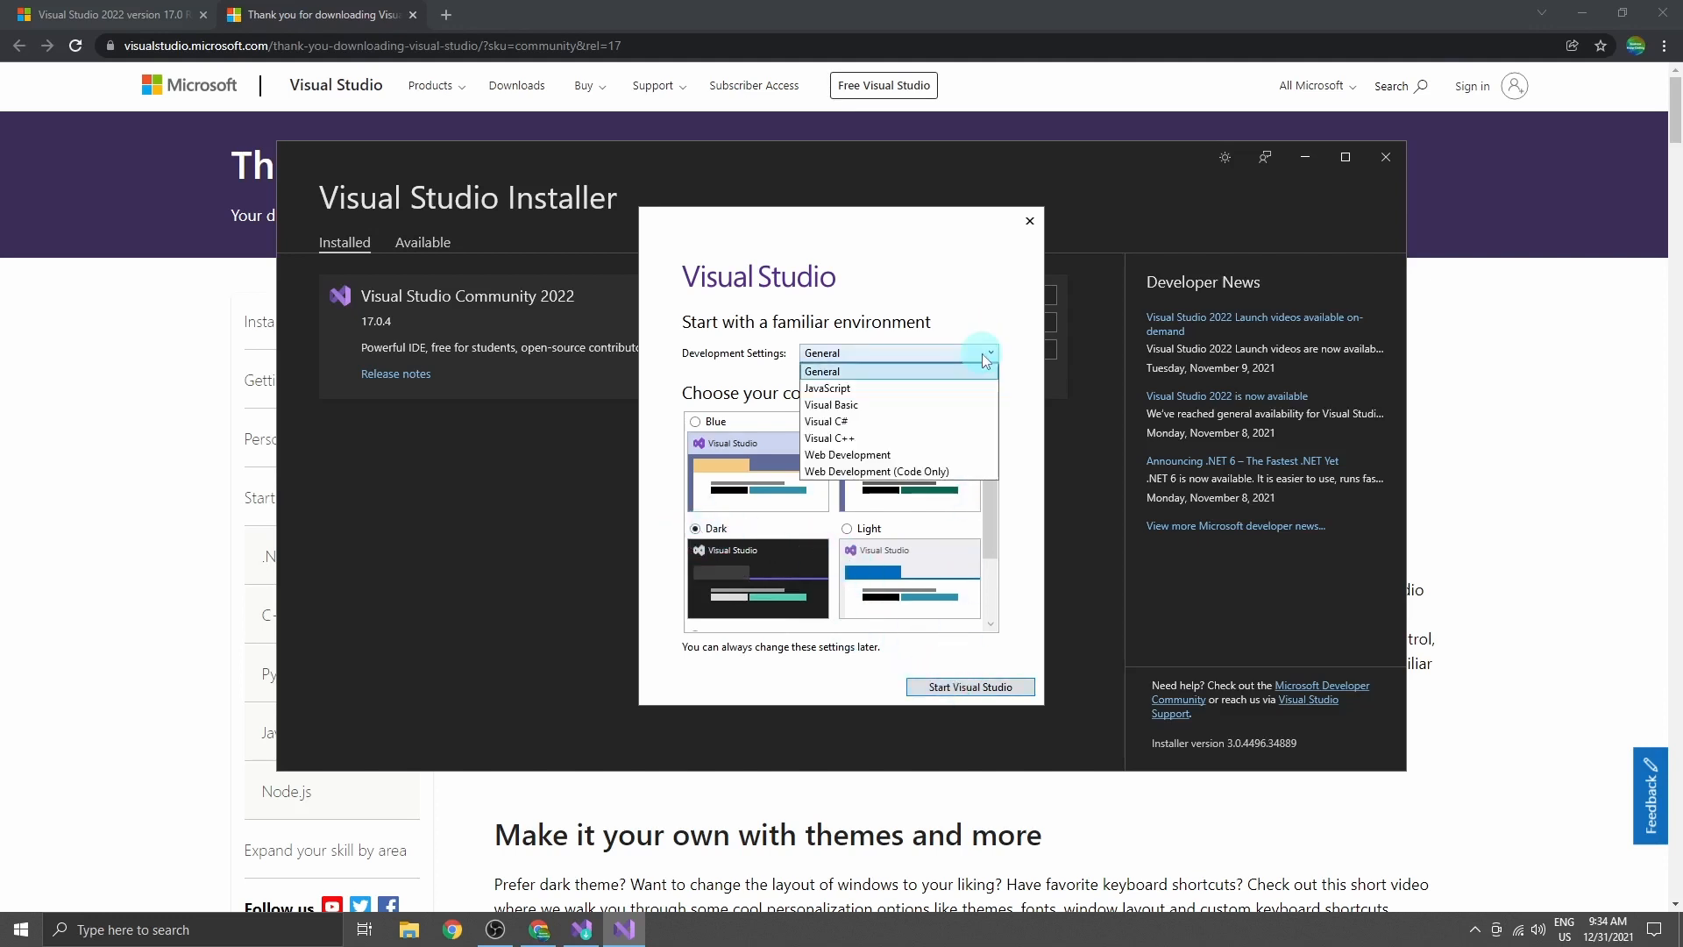
pyautogui.click(962, 422)
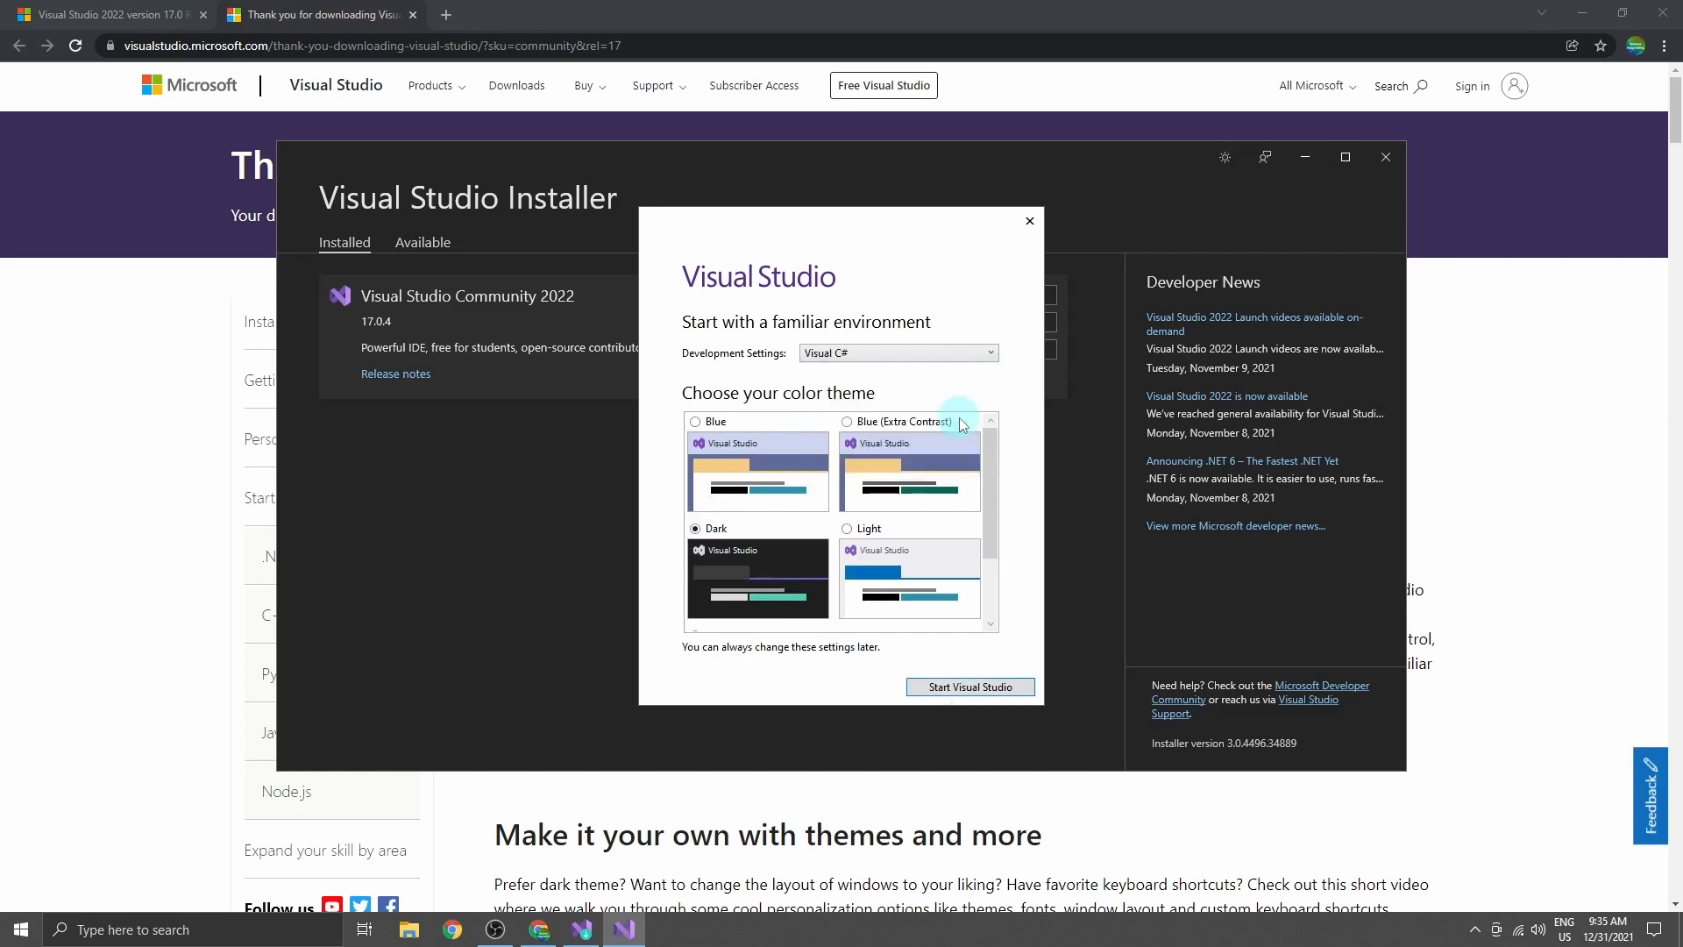
pyautogui.click(1006, 691)
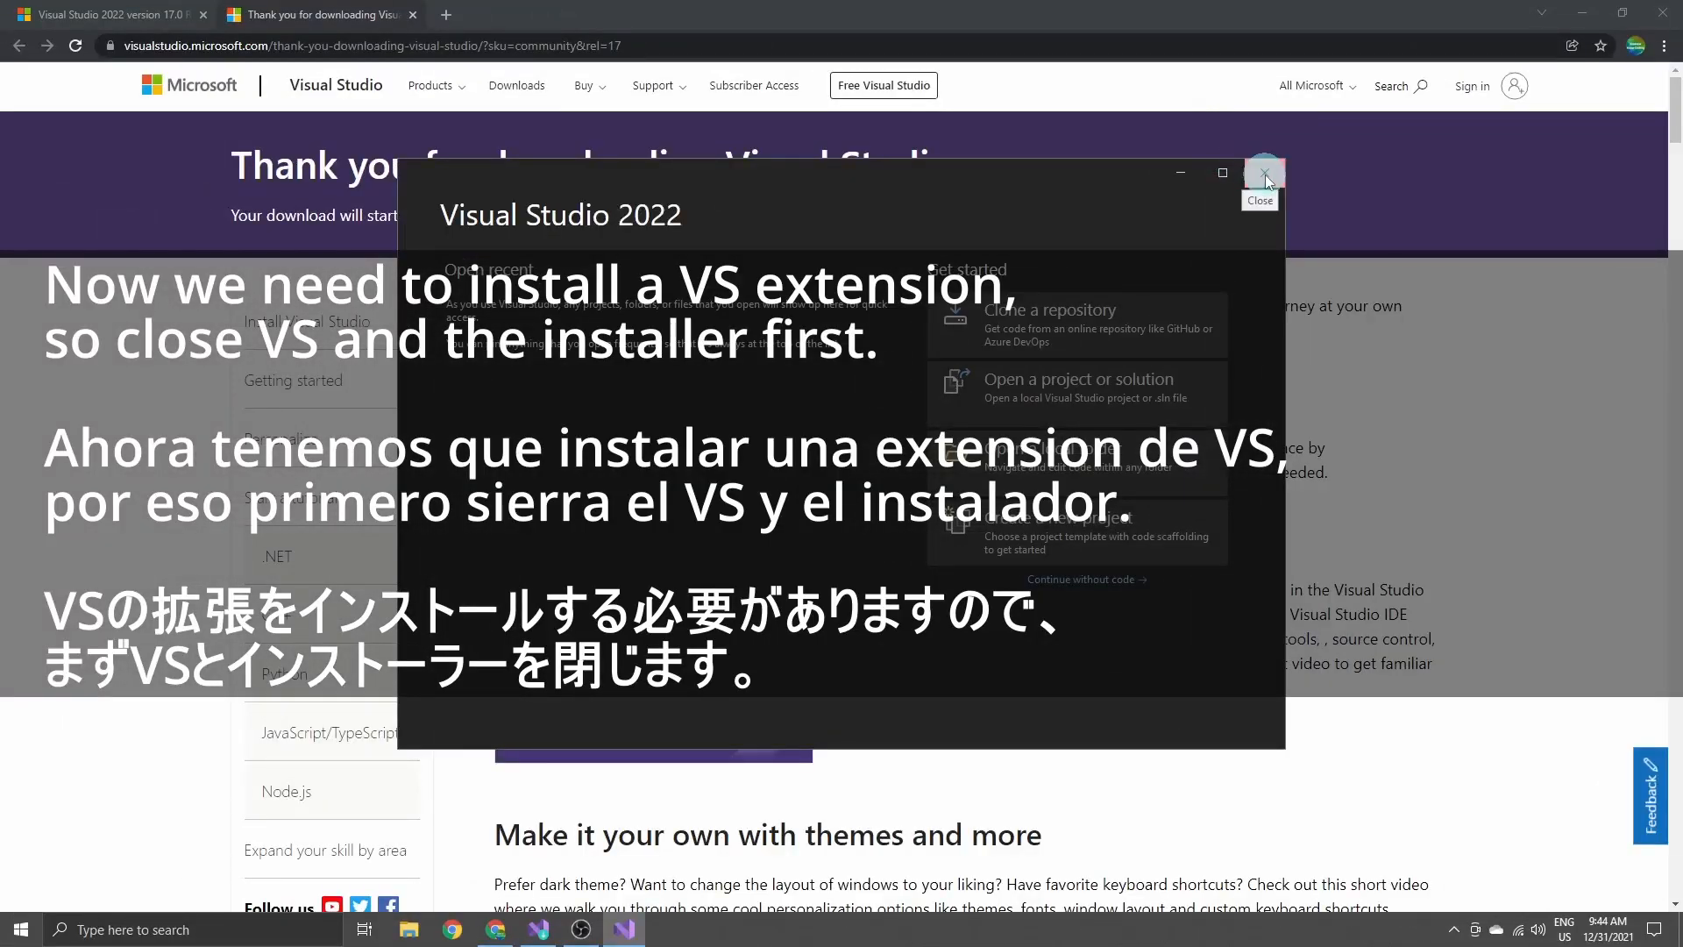
# Close both Visual Studio 2022 and the Visual Studio Installer
pyautogui.click(1265, 175)
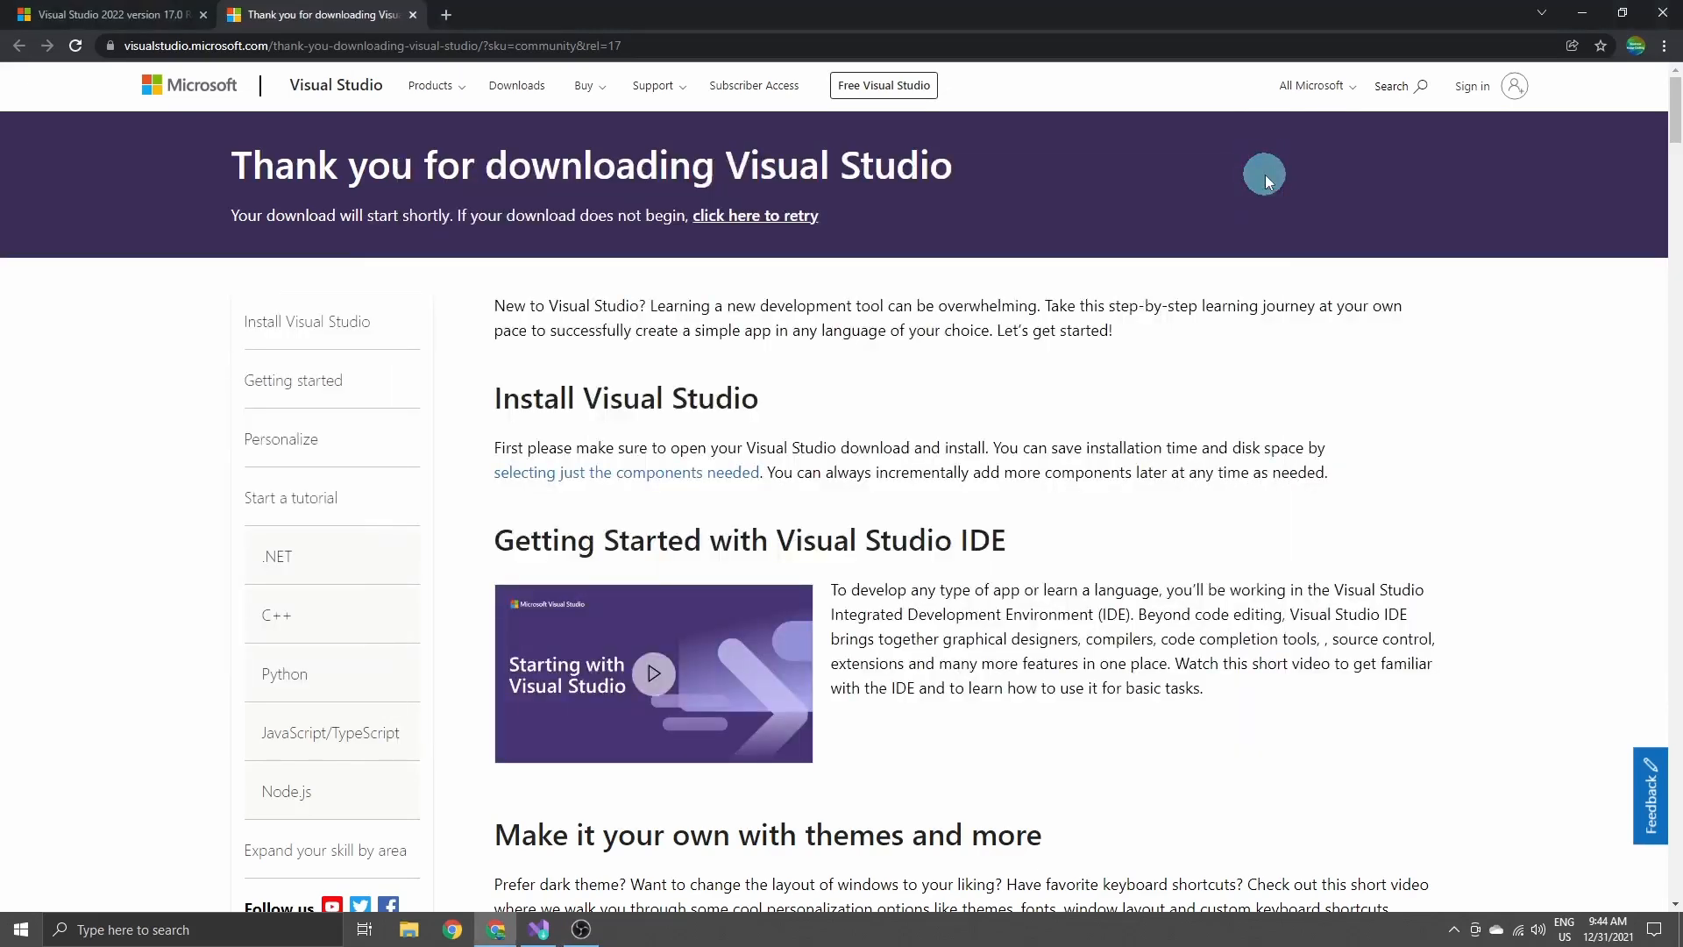
pyautogui.click(538, 931)
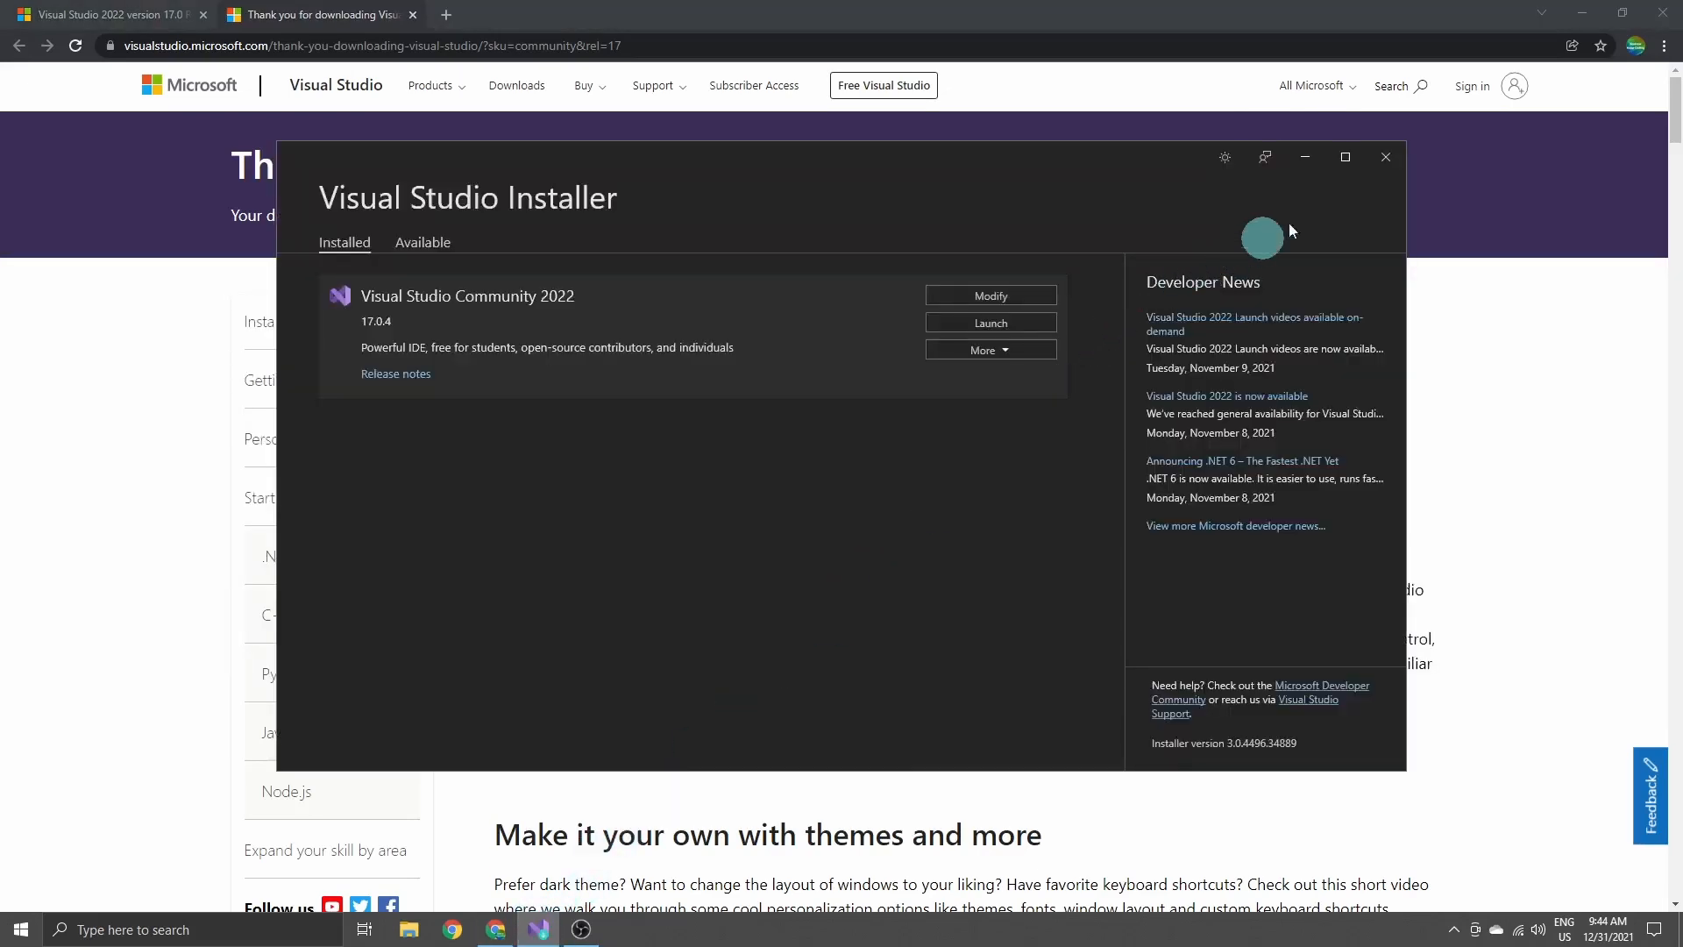
pyautogui.click(1390, 159)
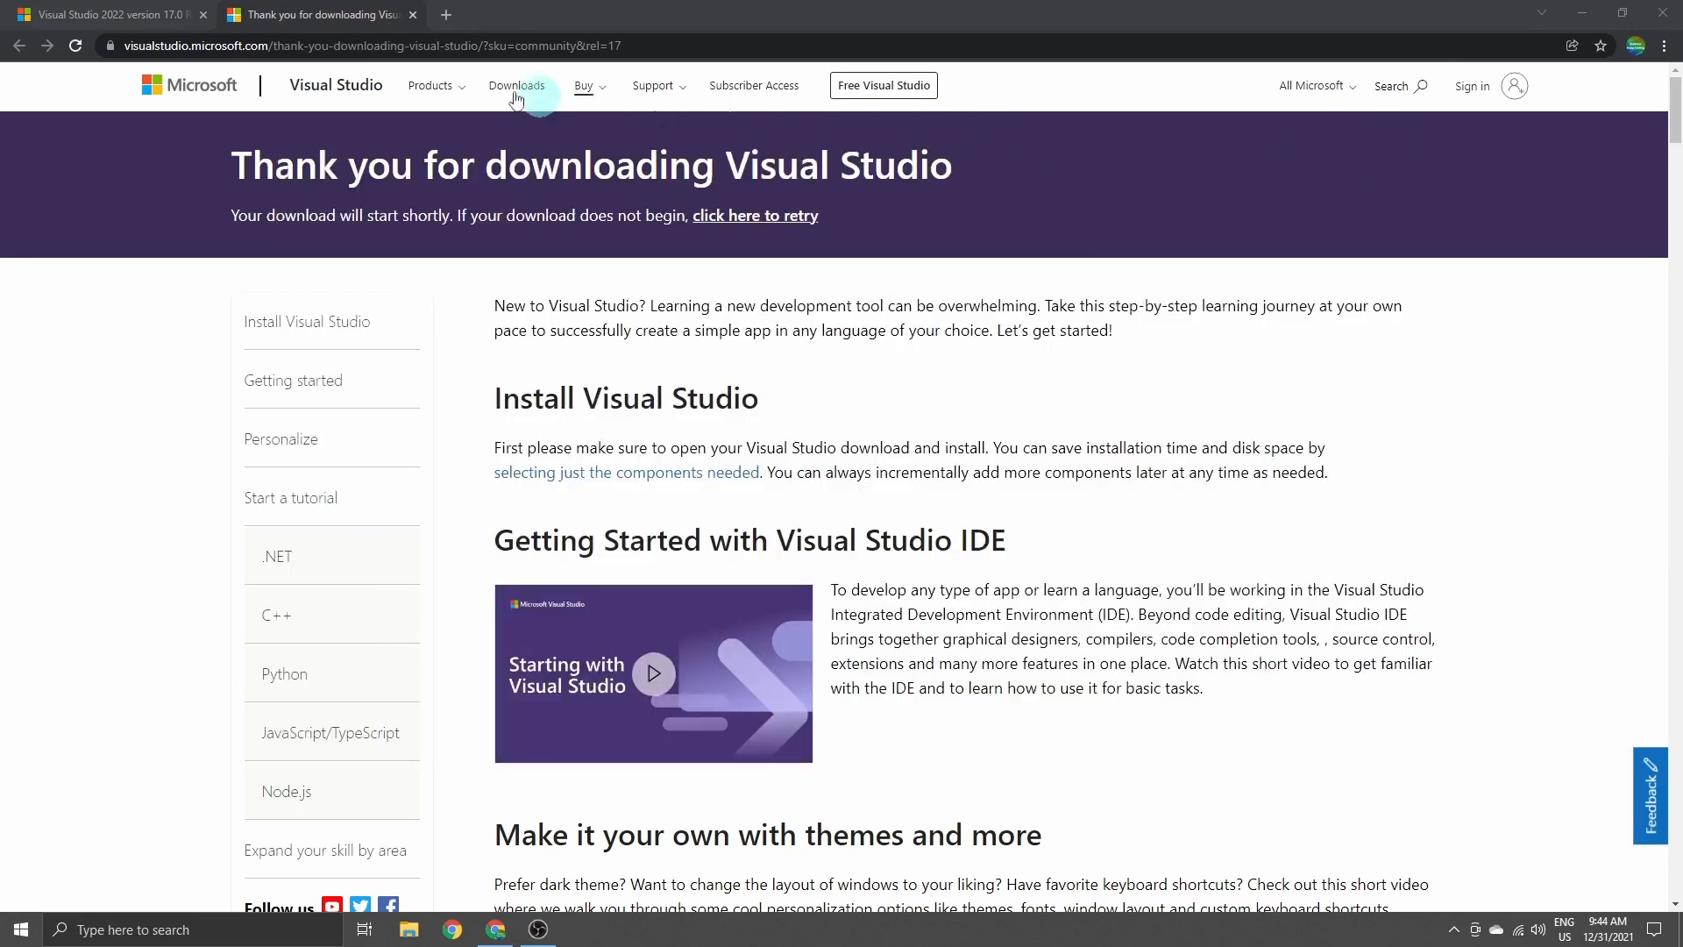
# Return to the Windows app developer tools article and download the latest C# stable release of the Visual Studio 2022 VSIX extension
pyautogui.click(89, 26)
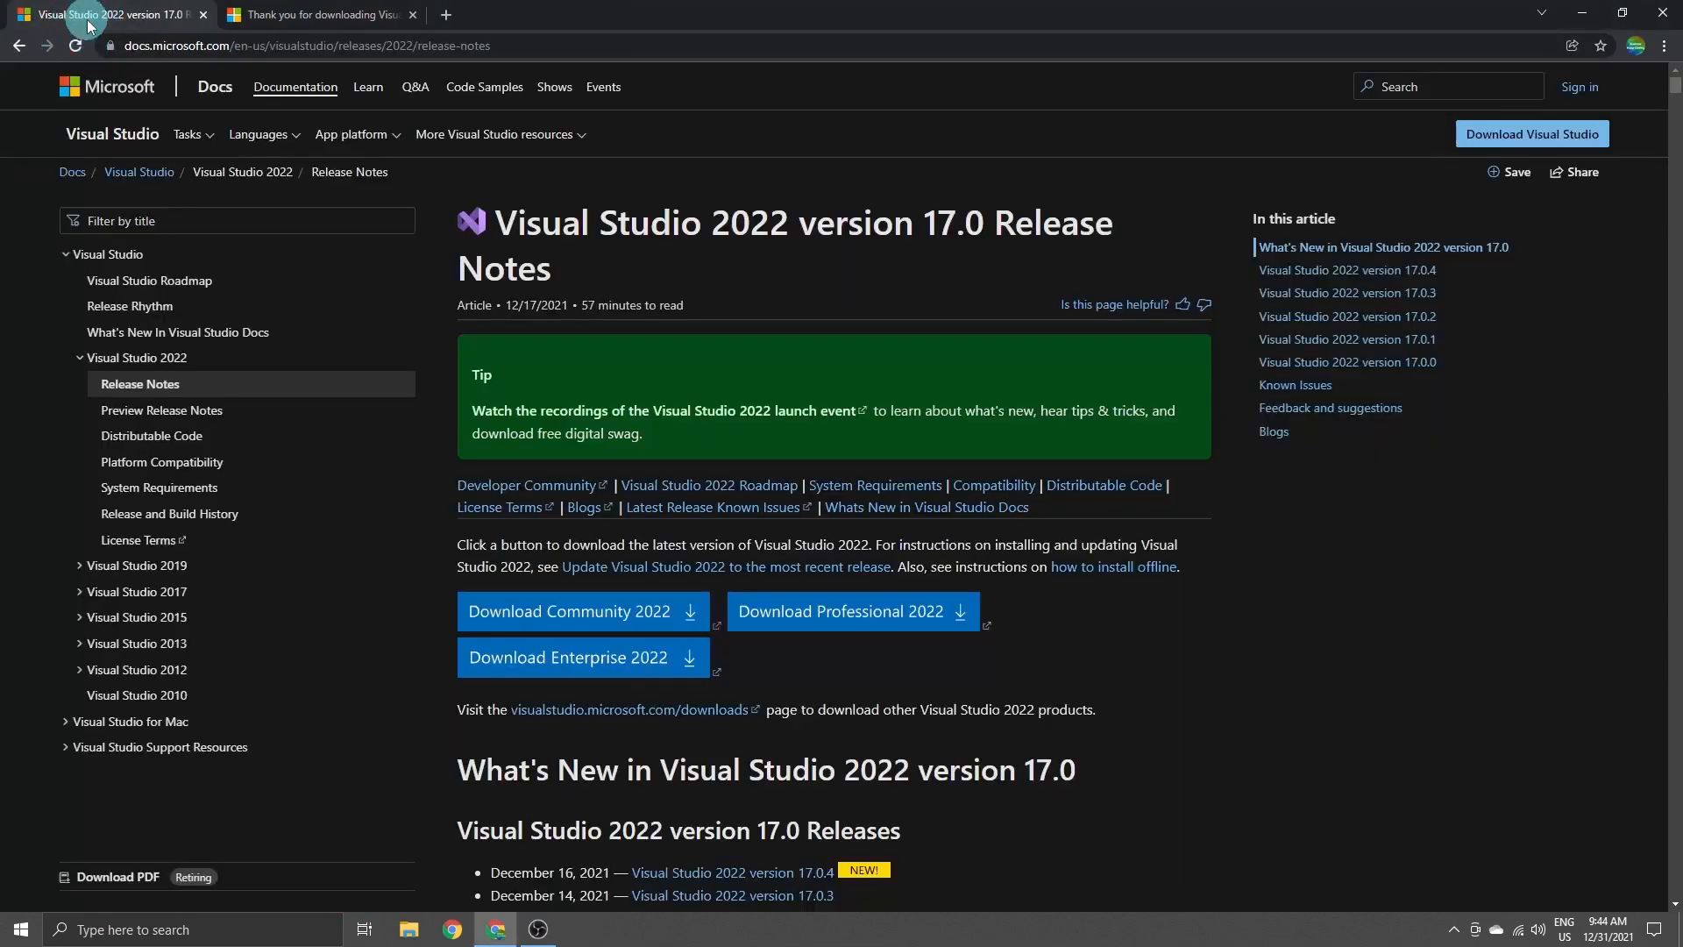
pyautogui.click(19, 46)
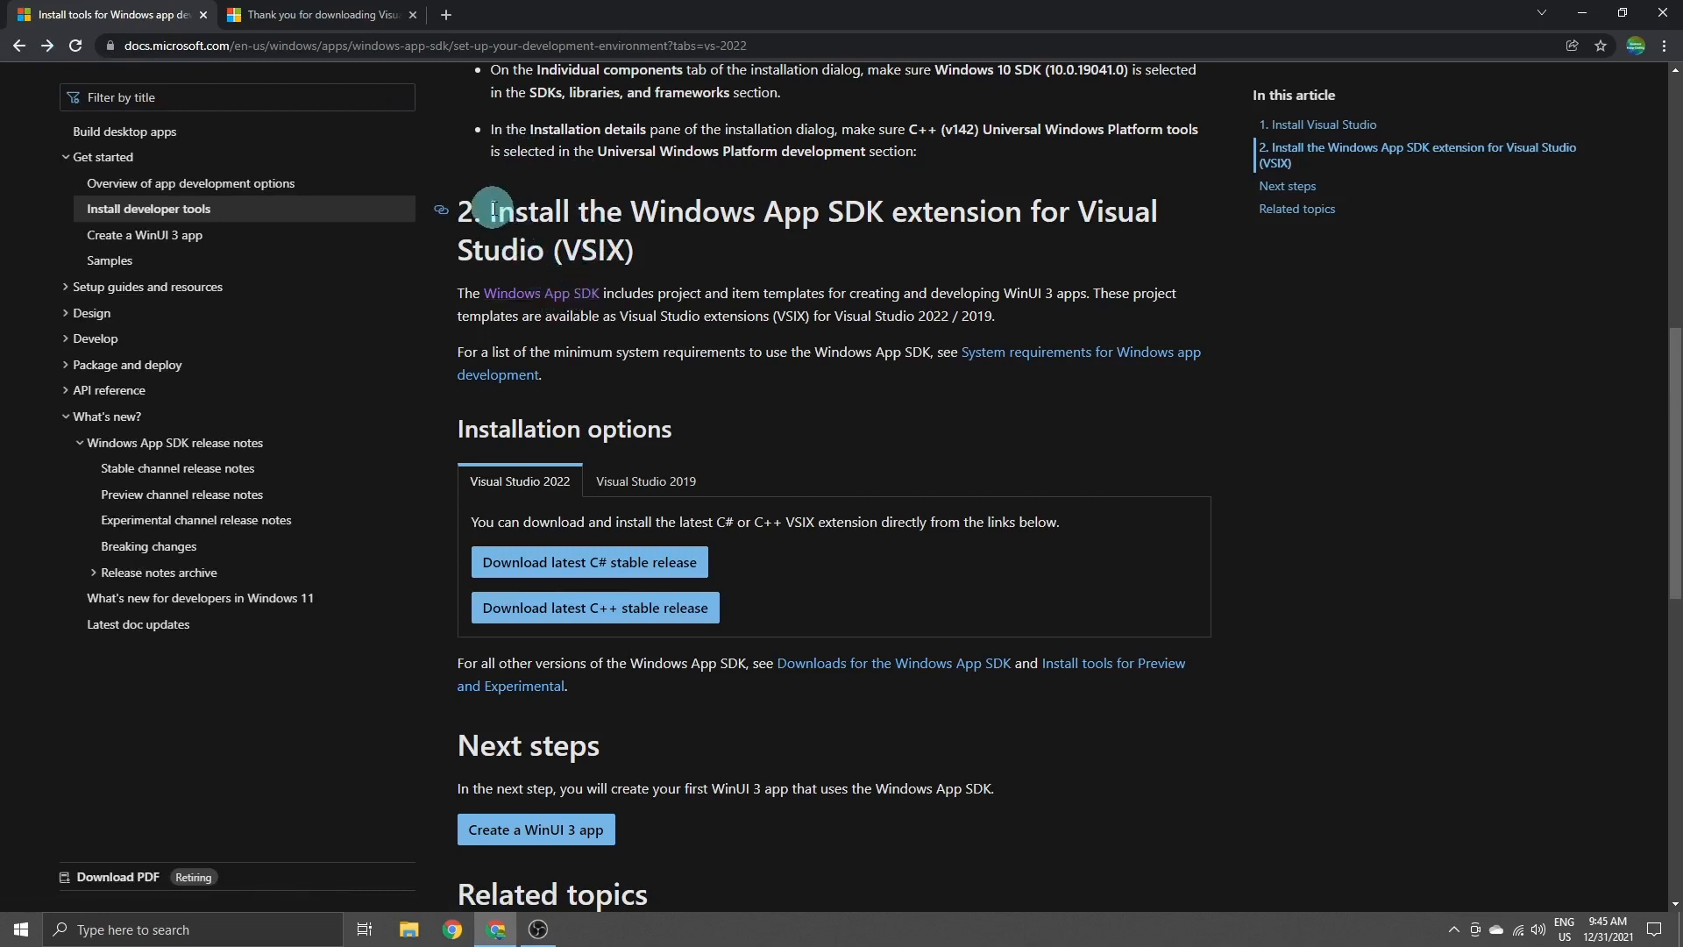
pyautogui.moveTo(491, 212); pyautogui.dragTo(637, 262)
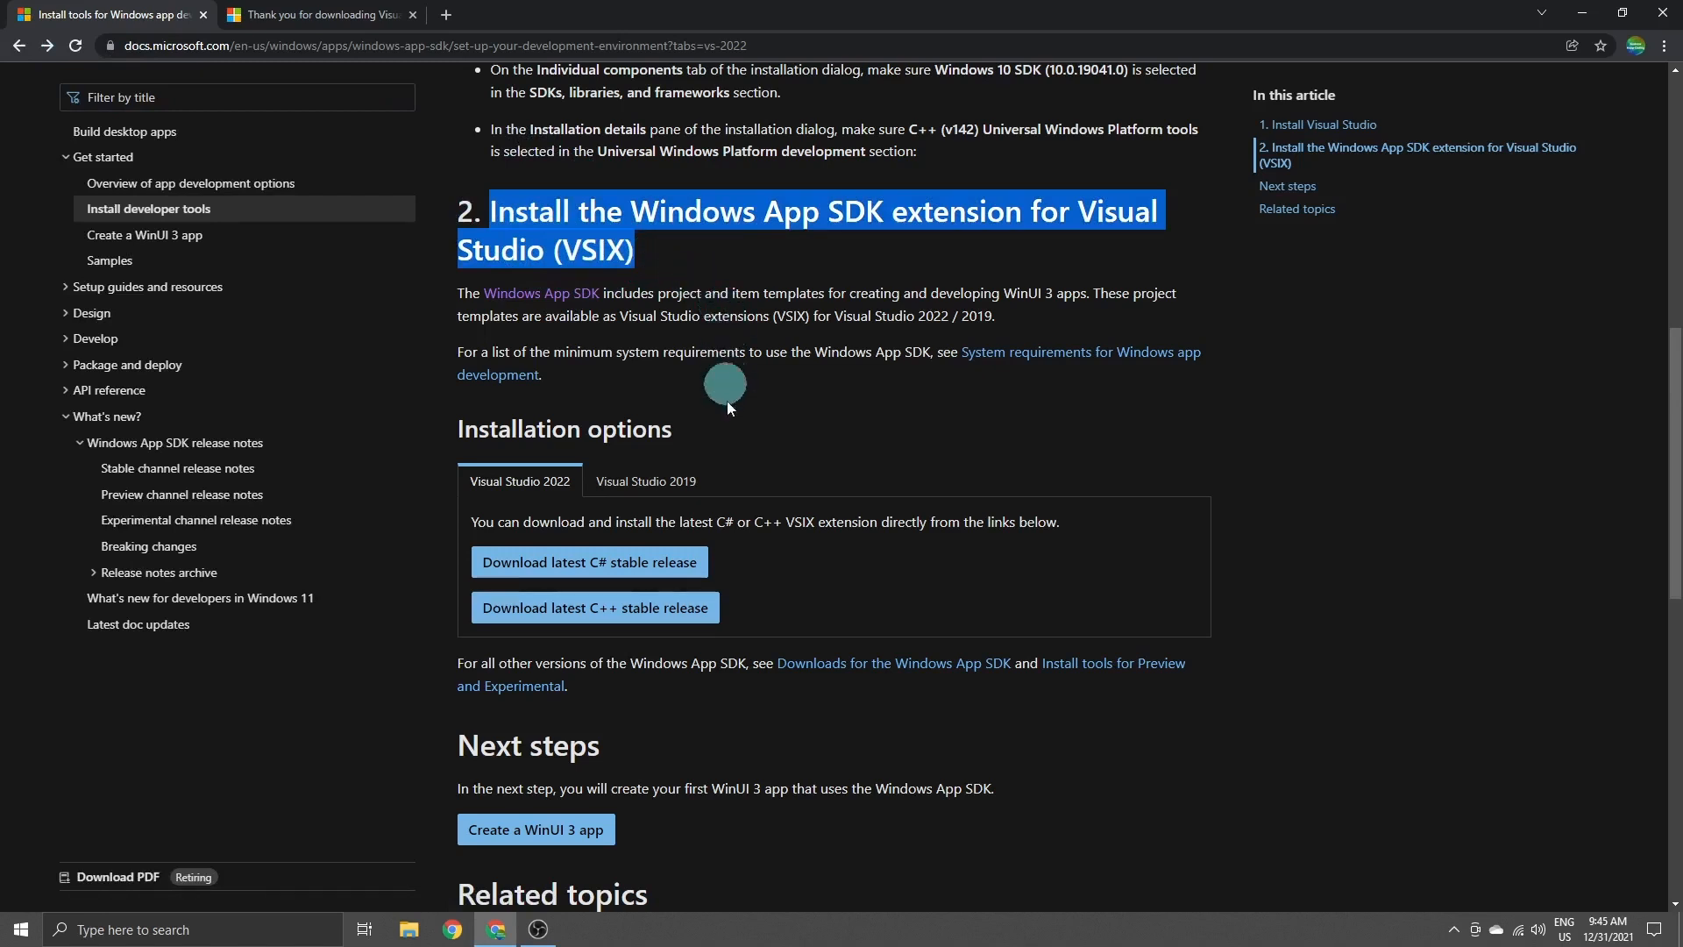
pyautogui.click(495, 517)
pyautogui.click(648, 574)
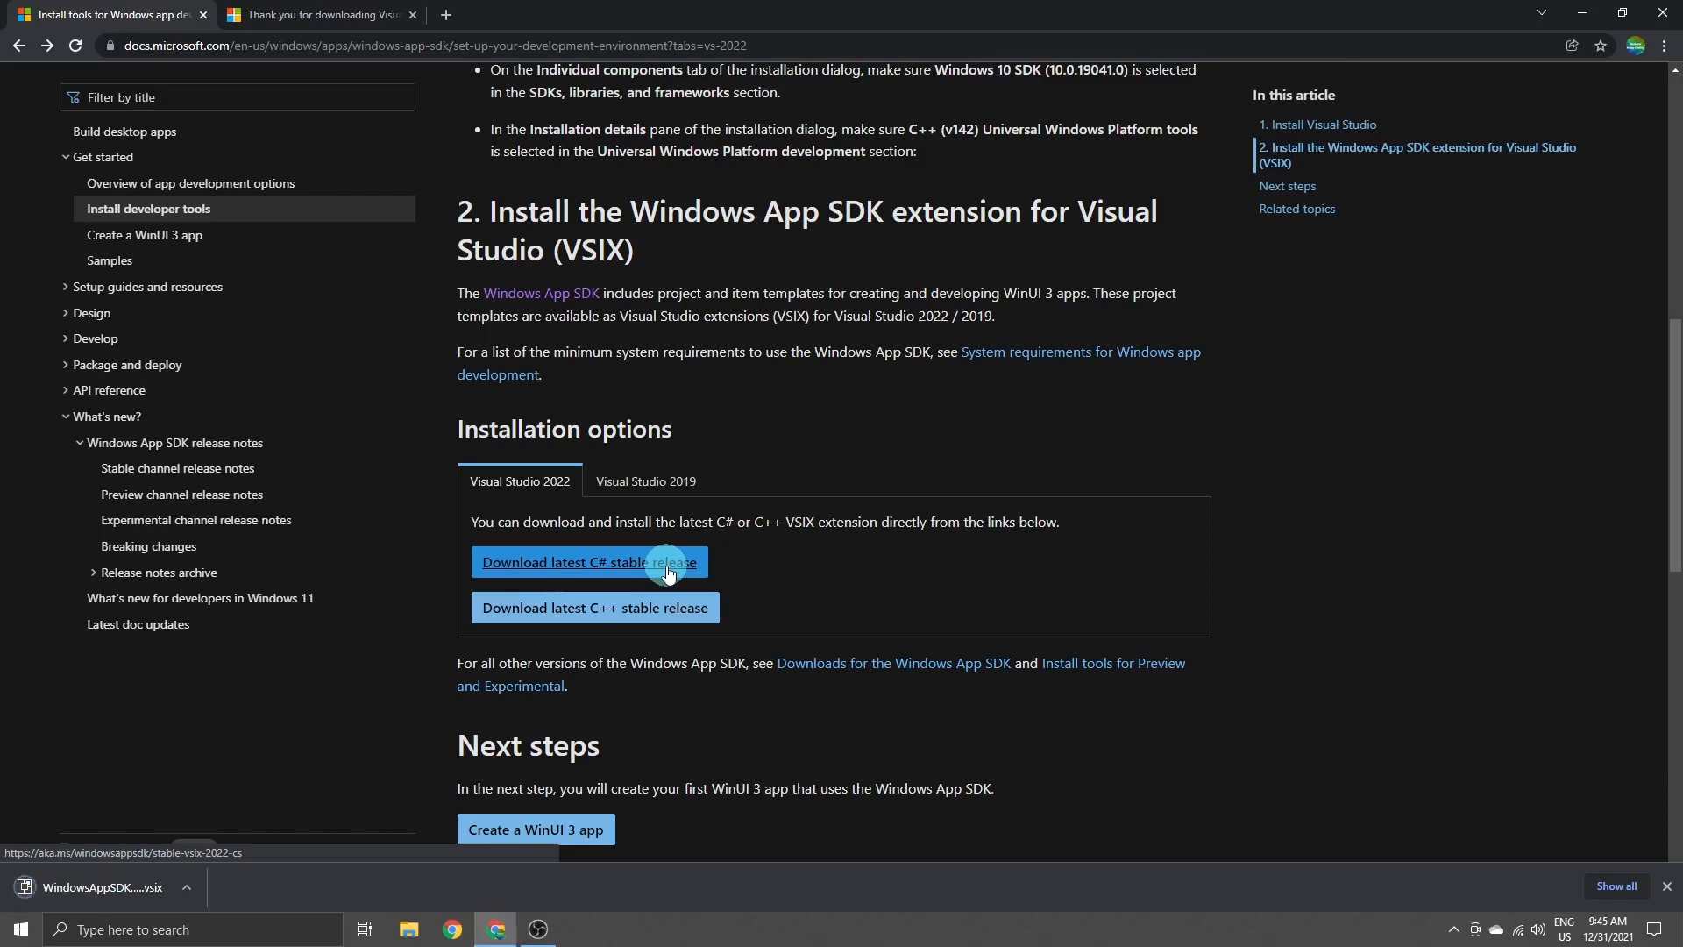
# Install the downloaded Windows App SDK C# VS2022 Templates extension with the Single-project MSIX Packaging Tools, ending any open Visual Studio tasks
pyautogui.click(103, 890)
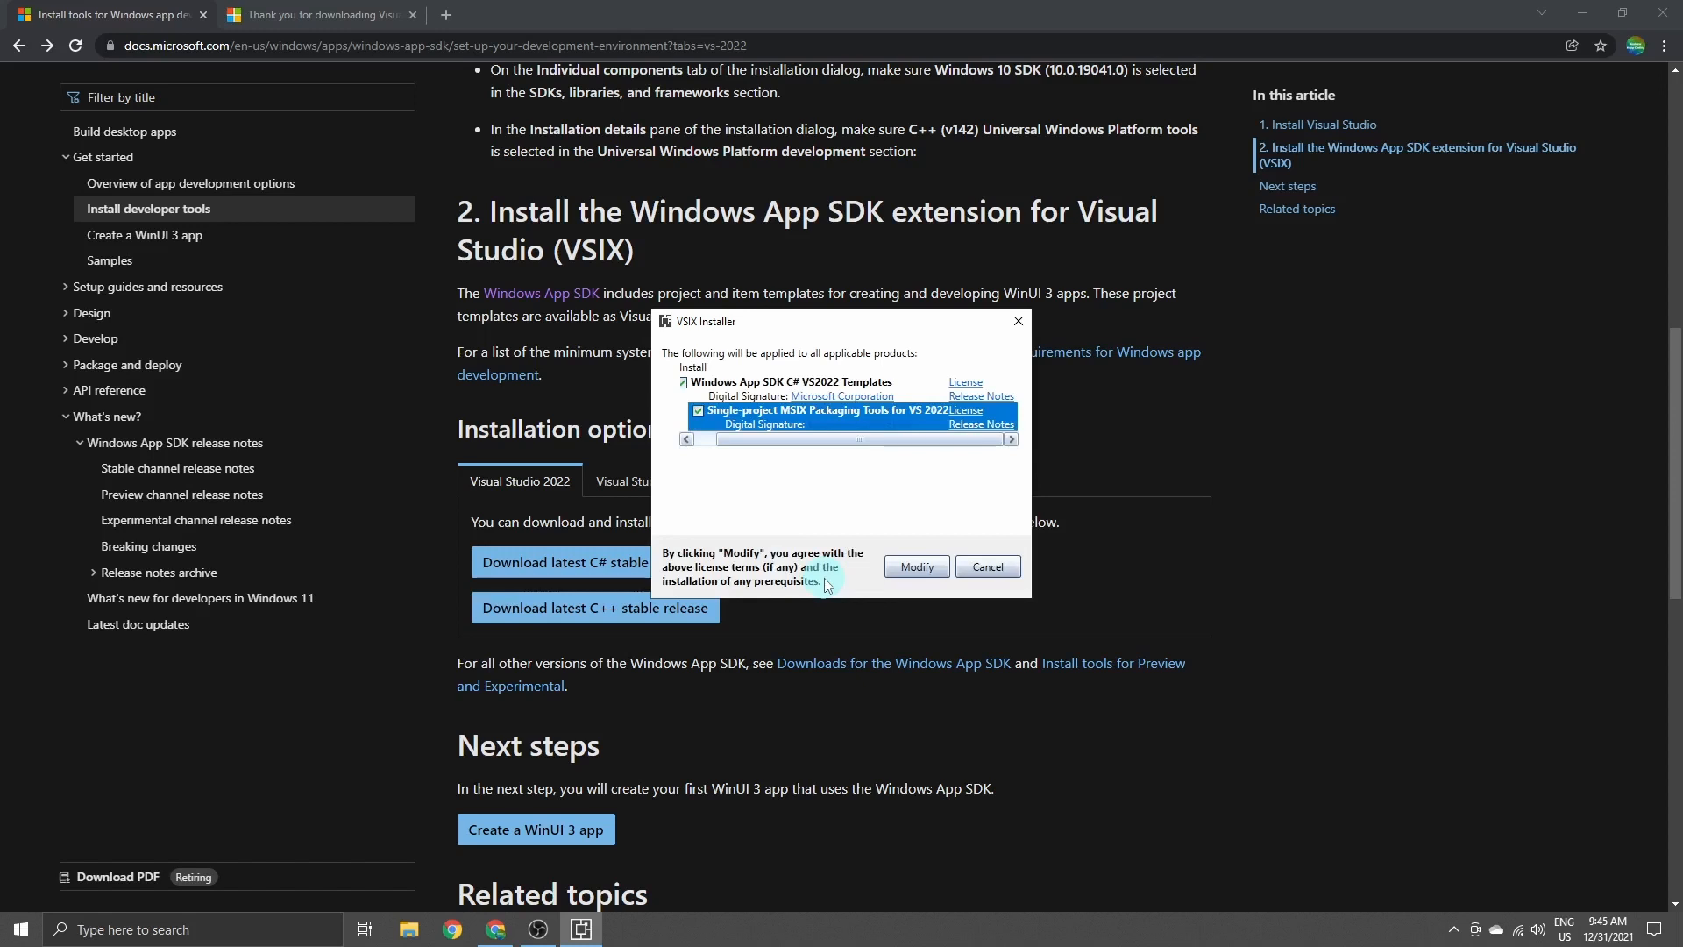
pyautogui.click(904, 568)
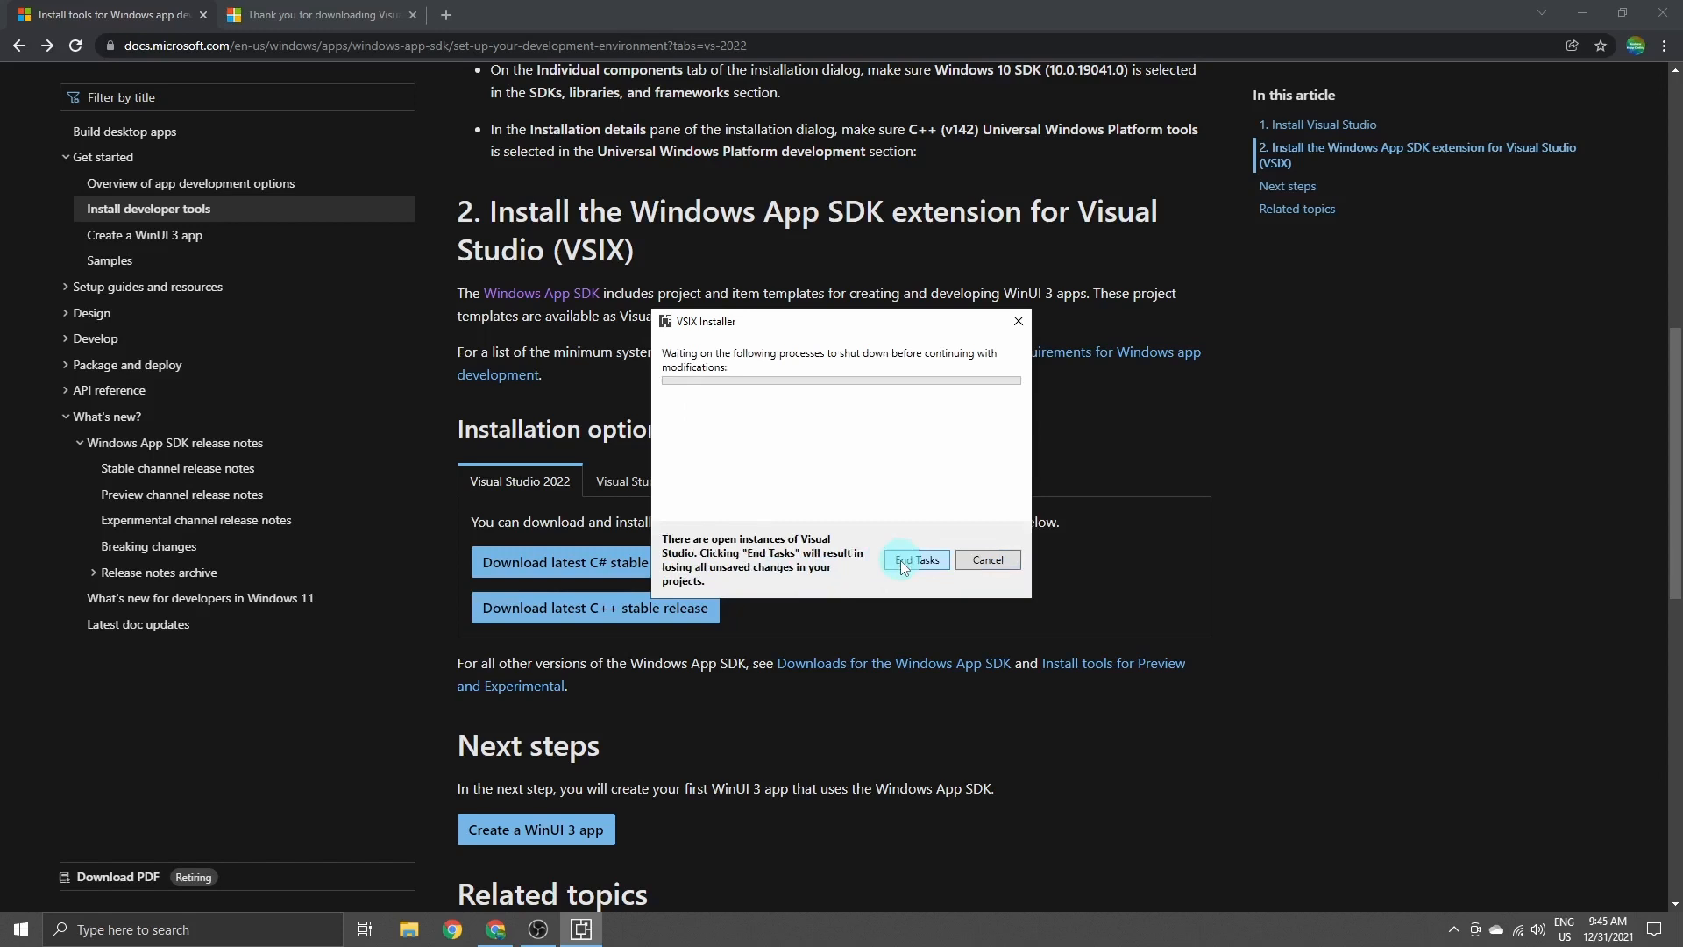
pyautogui.click(901, 562)
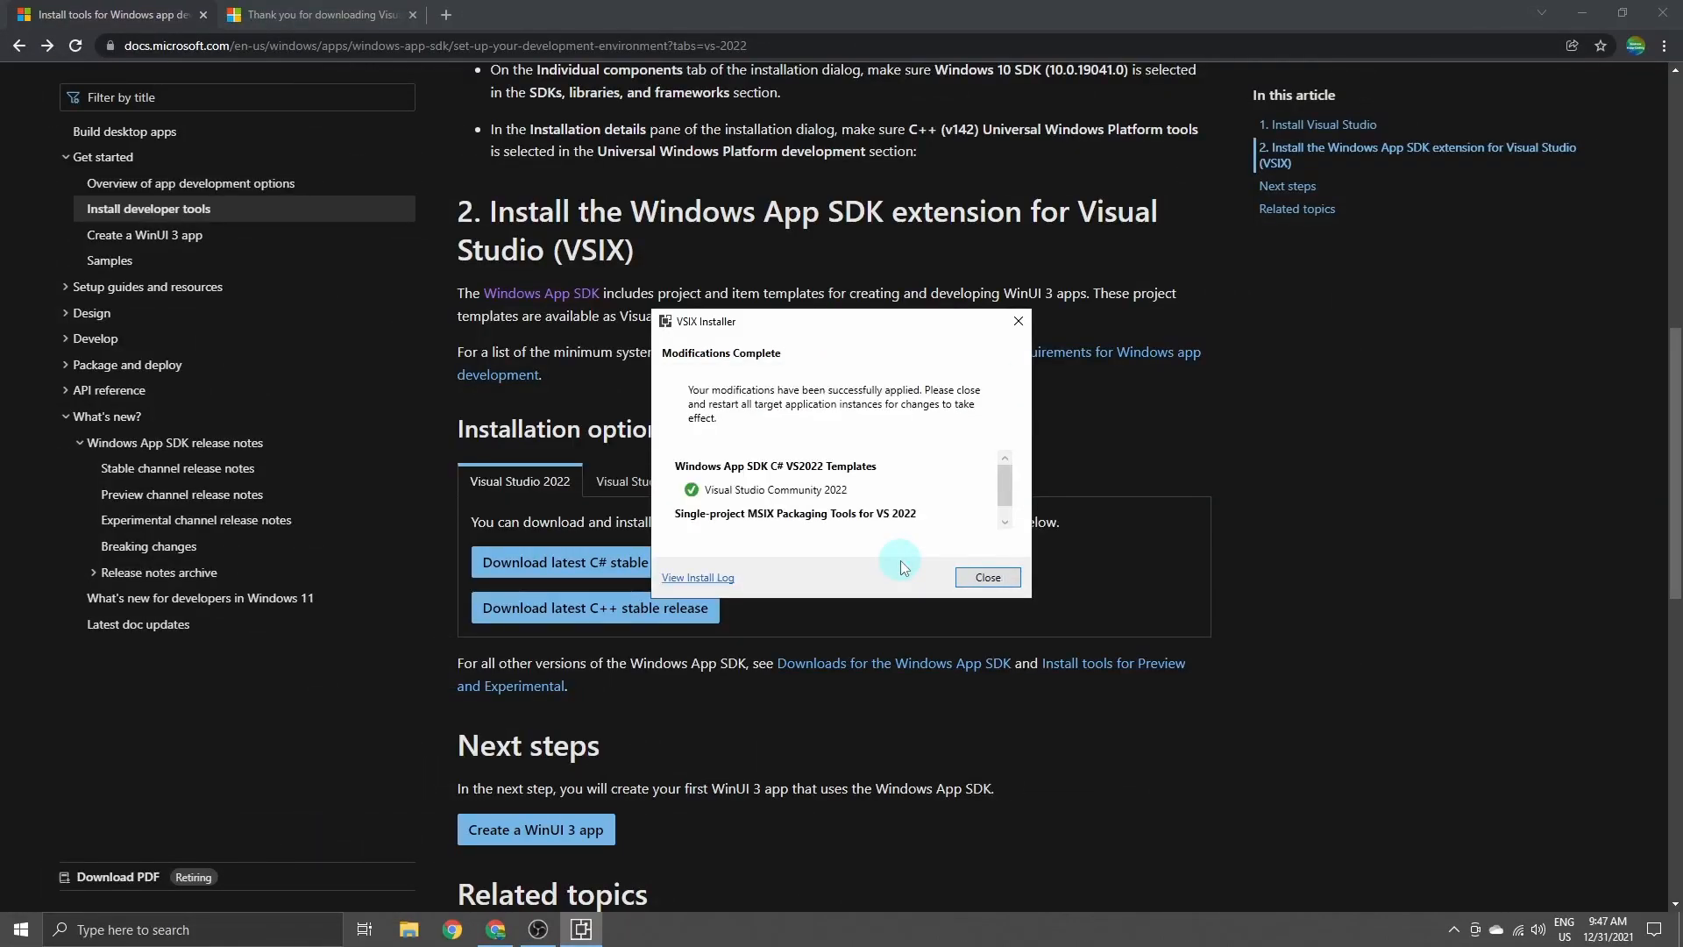
pyautogui.click(981, 579)
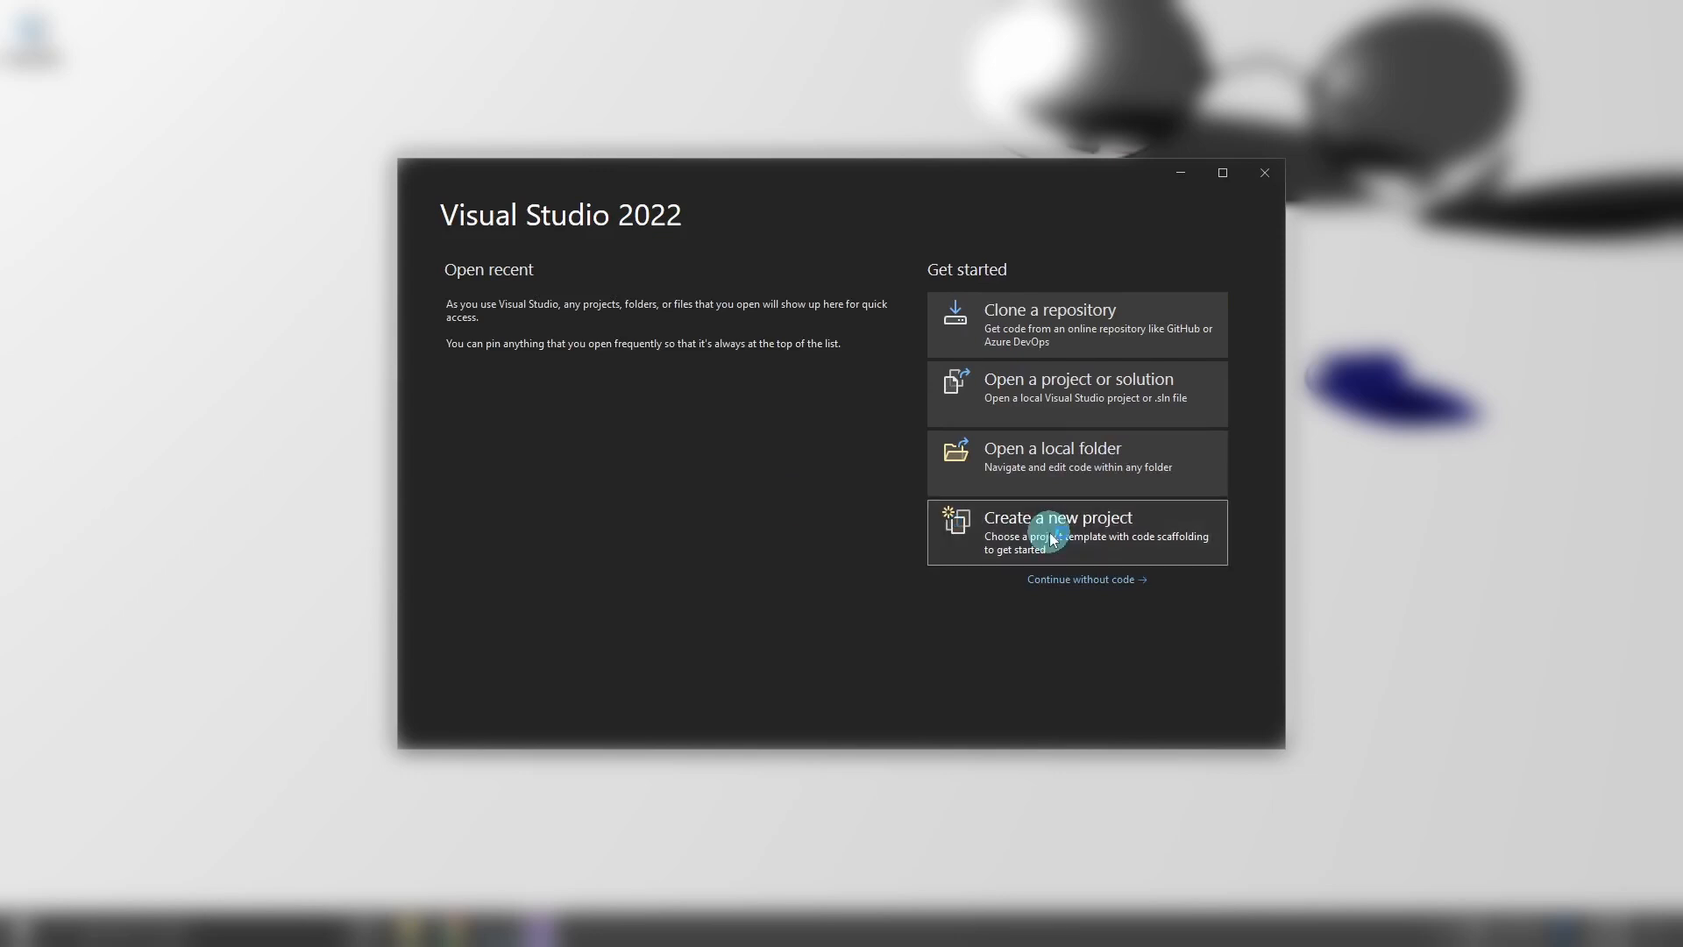
# Start a new project, filter the templates by the Windows App SDK platform, and choose Blank App, Packaged (WinUI 3 in Desktop)
pyautogui.click(1078, 534)
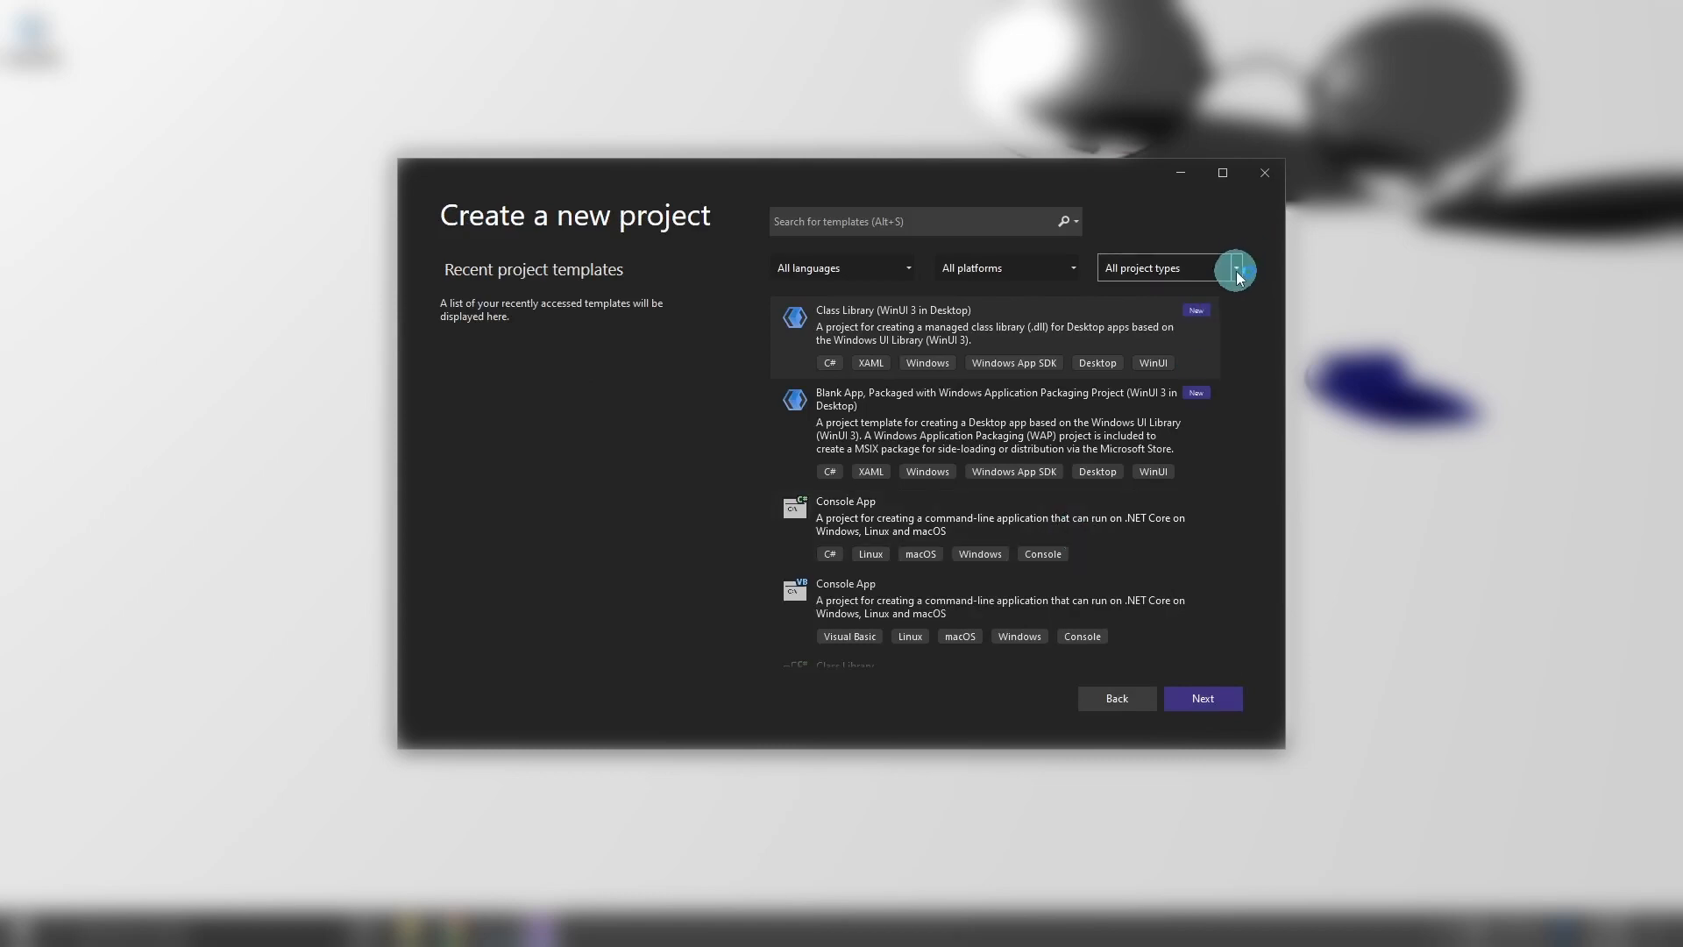
pyautogui.click(1073, 267)
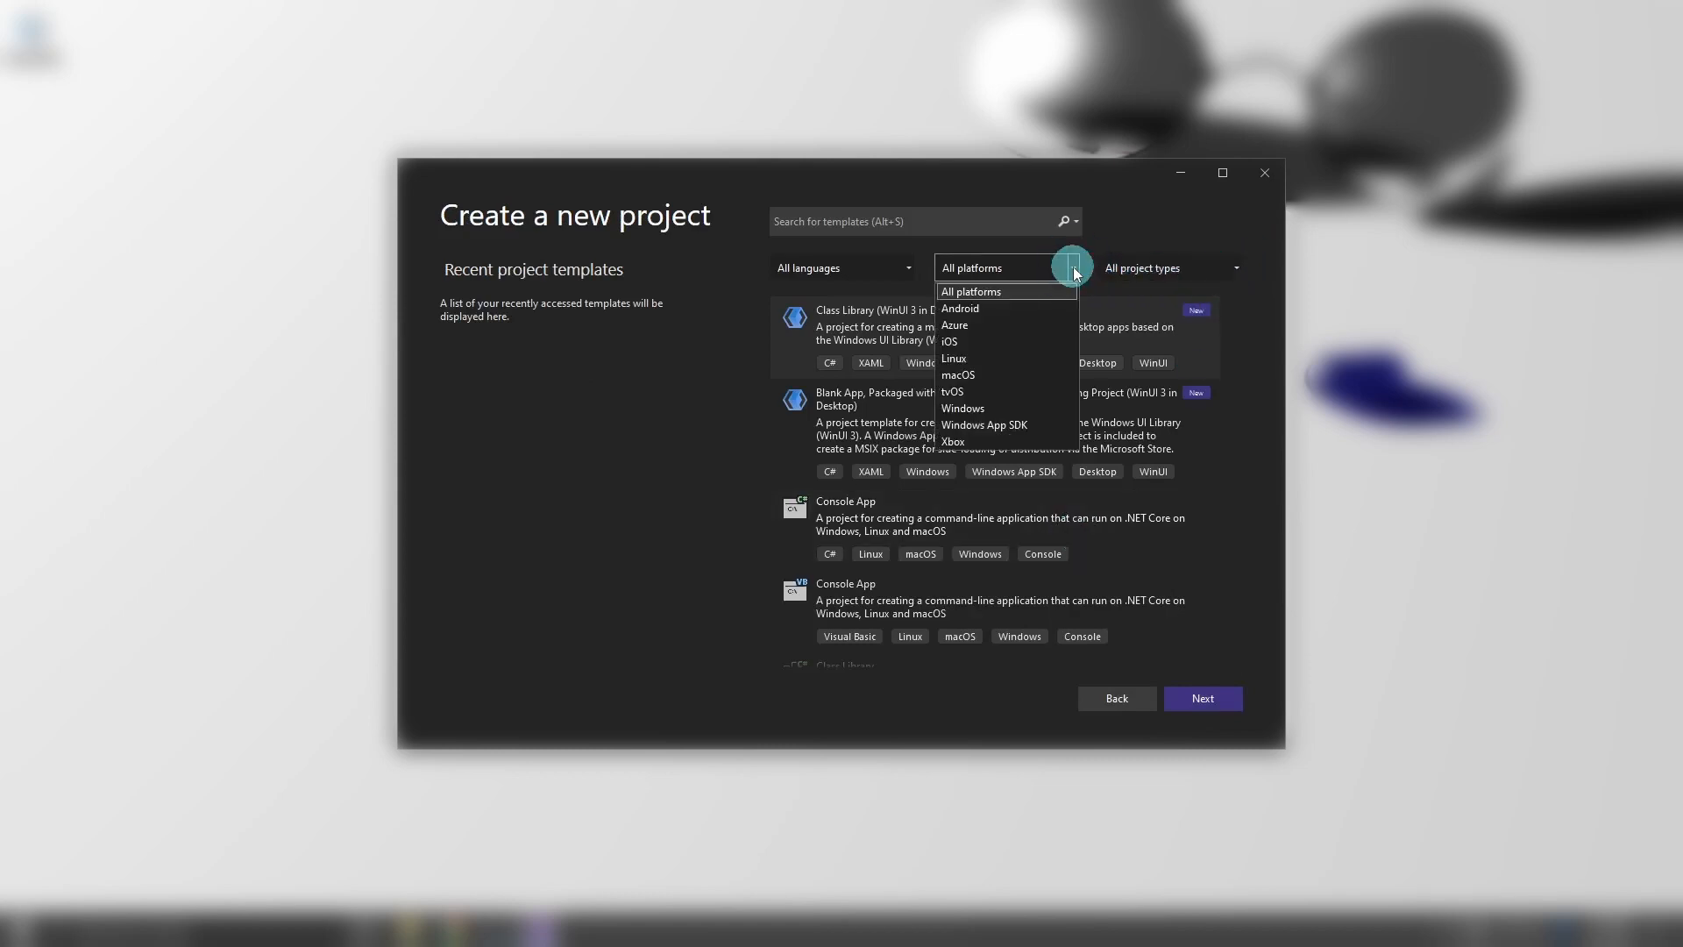
pyautogui.click(1044, 425)
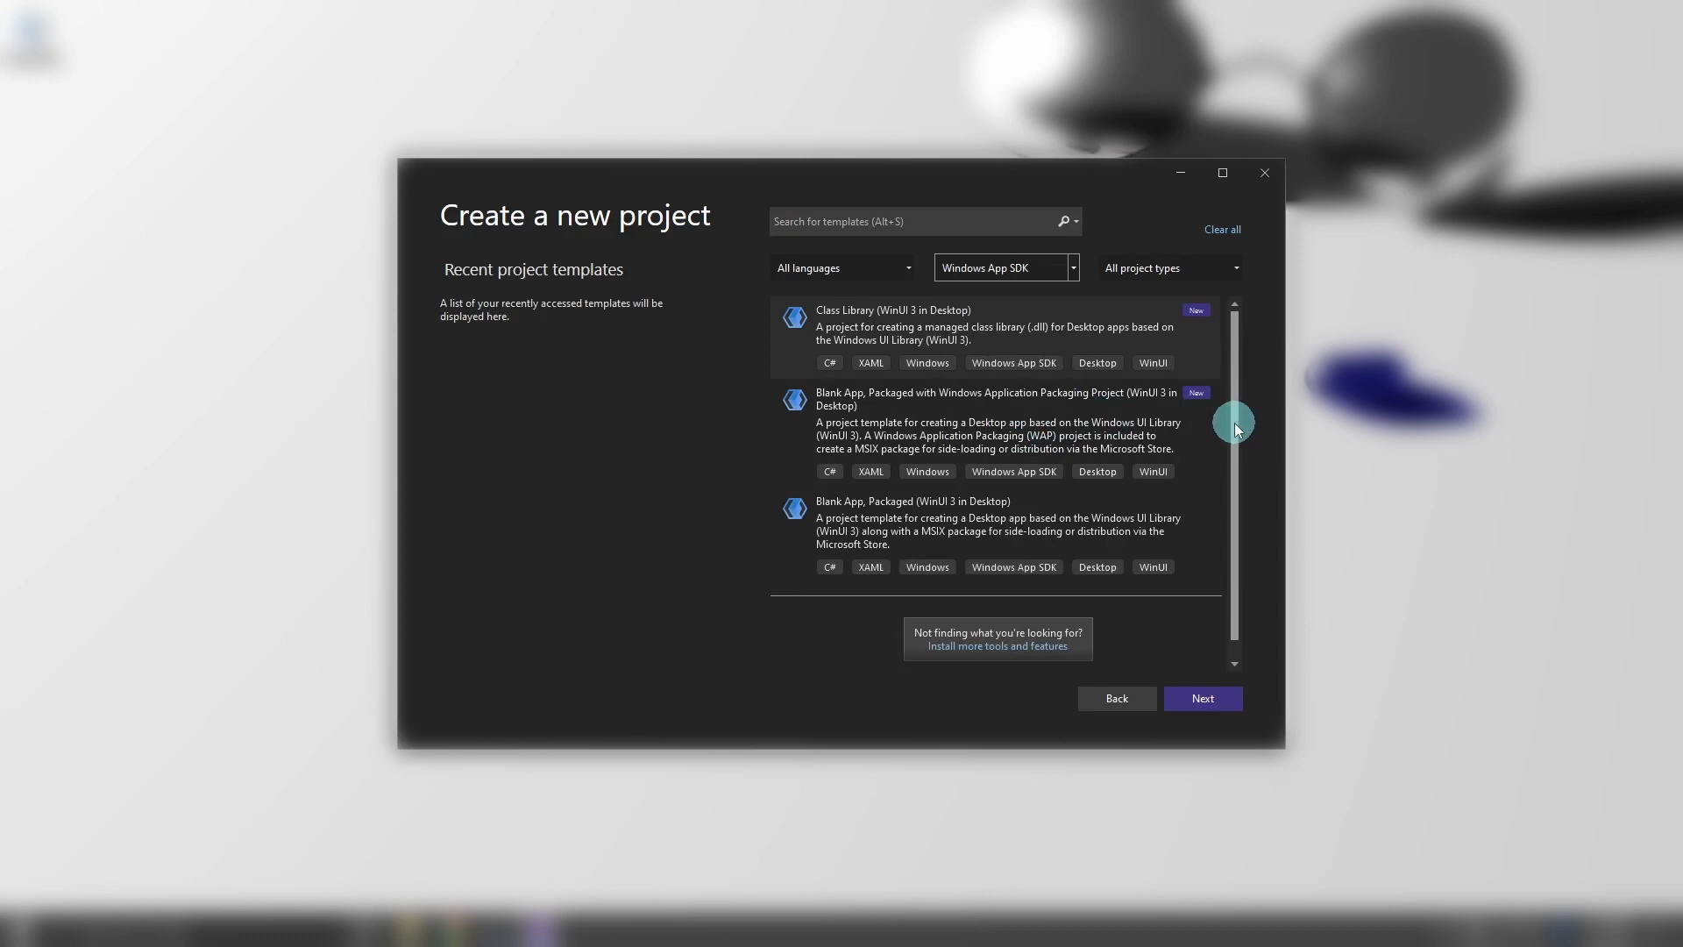
pyautogui.click(1034, 532)
pyautogui.click(1199, 701)
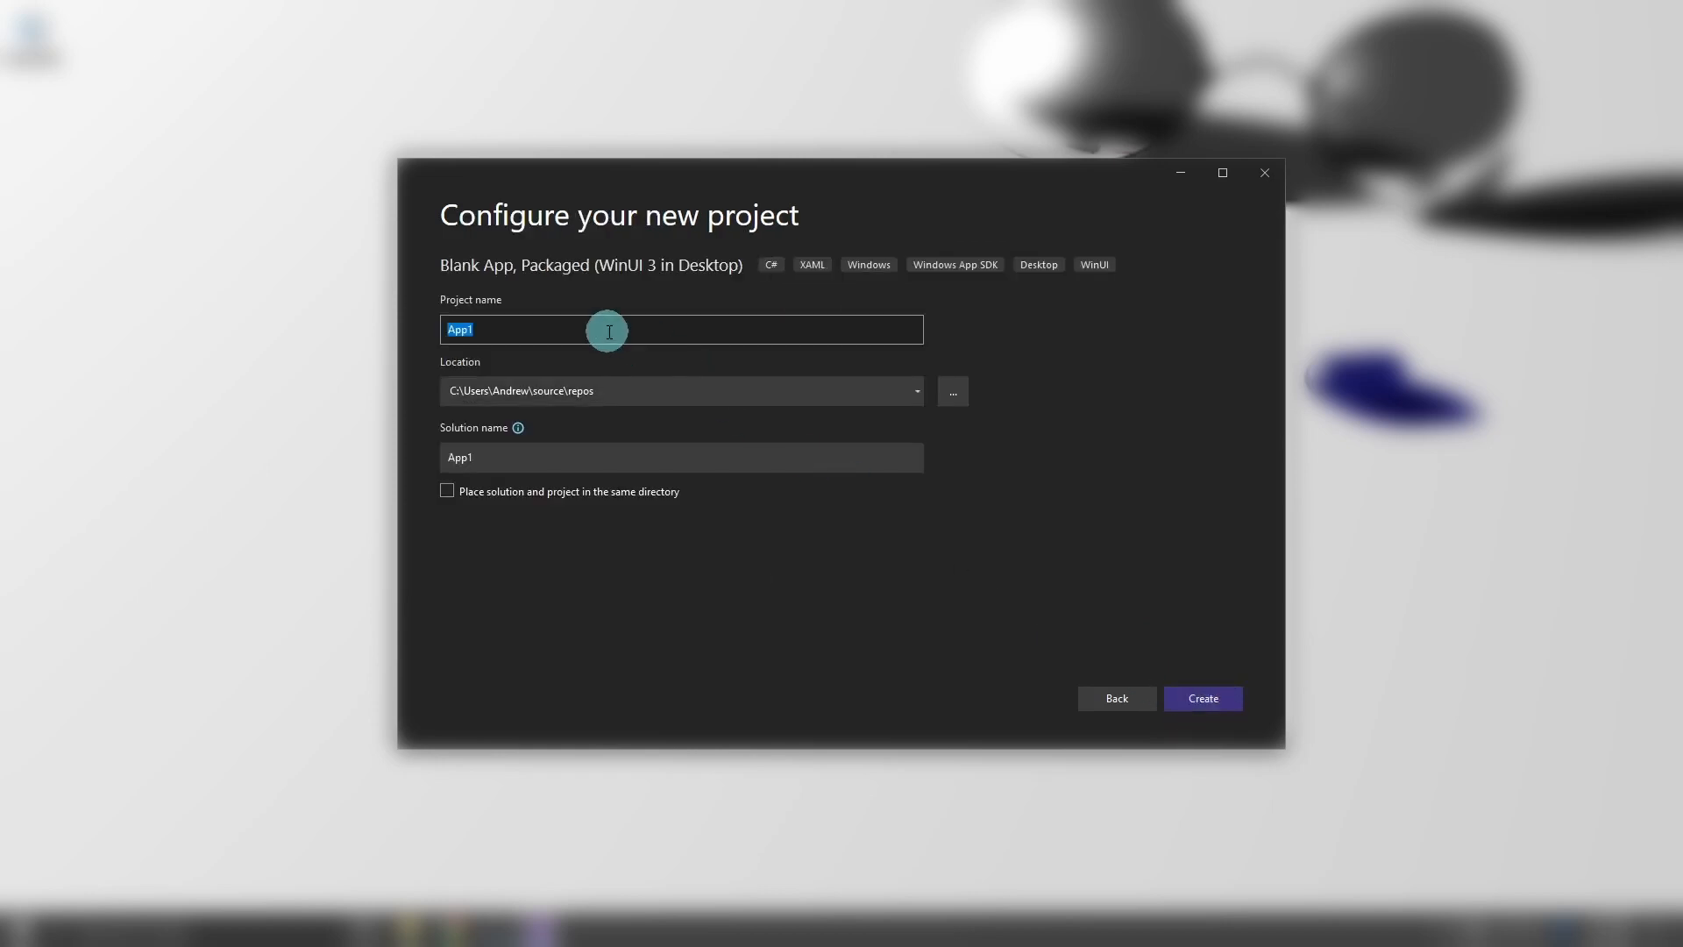
# Name the new project SplittableDataGridSample
pyautogui.press('BackSpace')
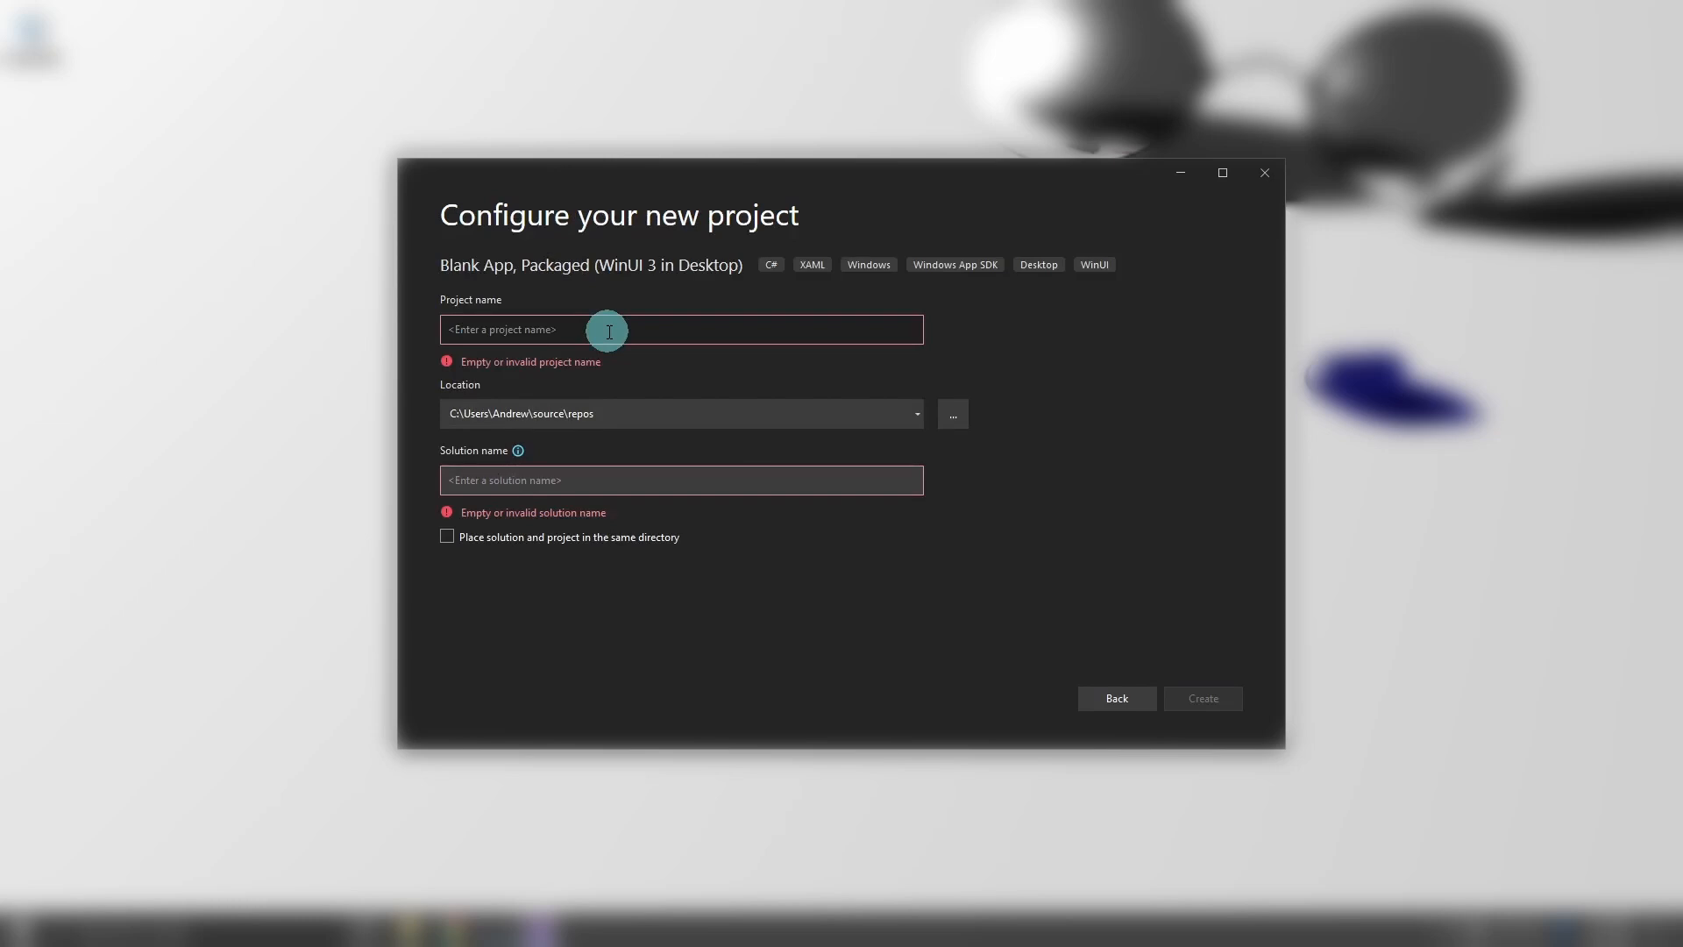
pyautogui.write('Spli')
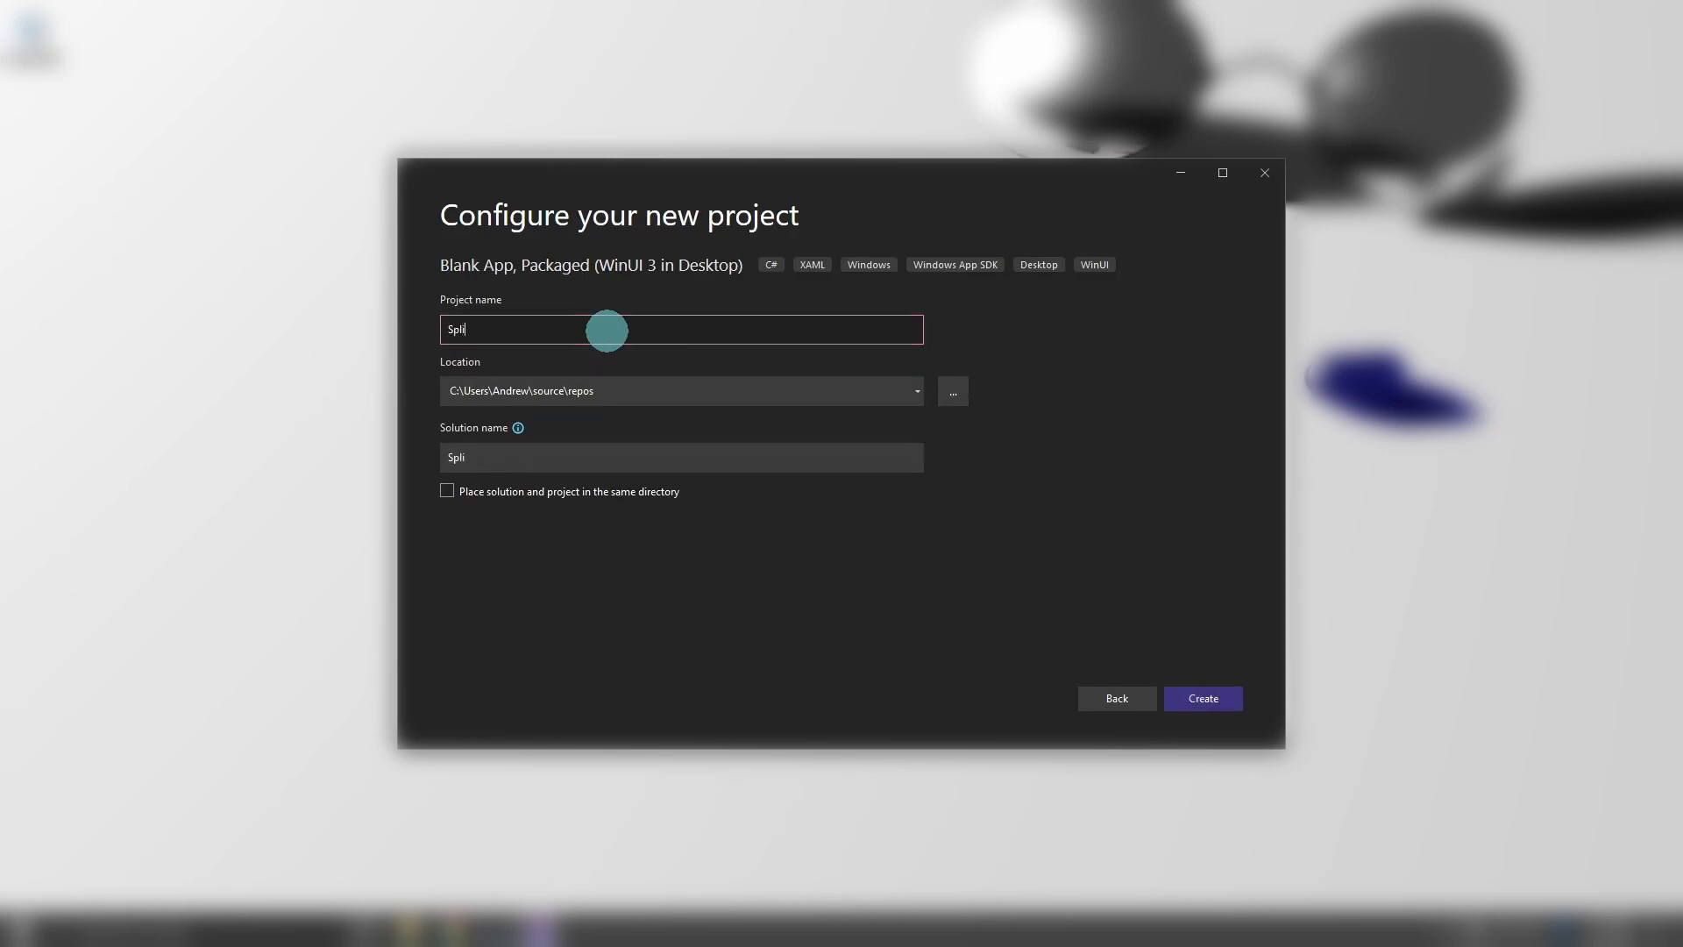
pyautogui.write('ttableDataGridSample')
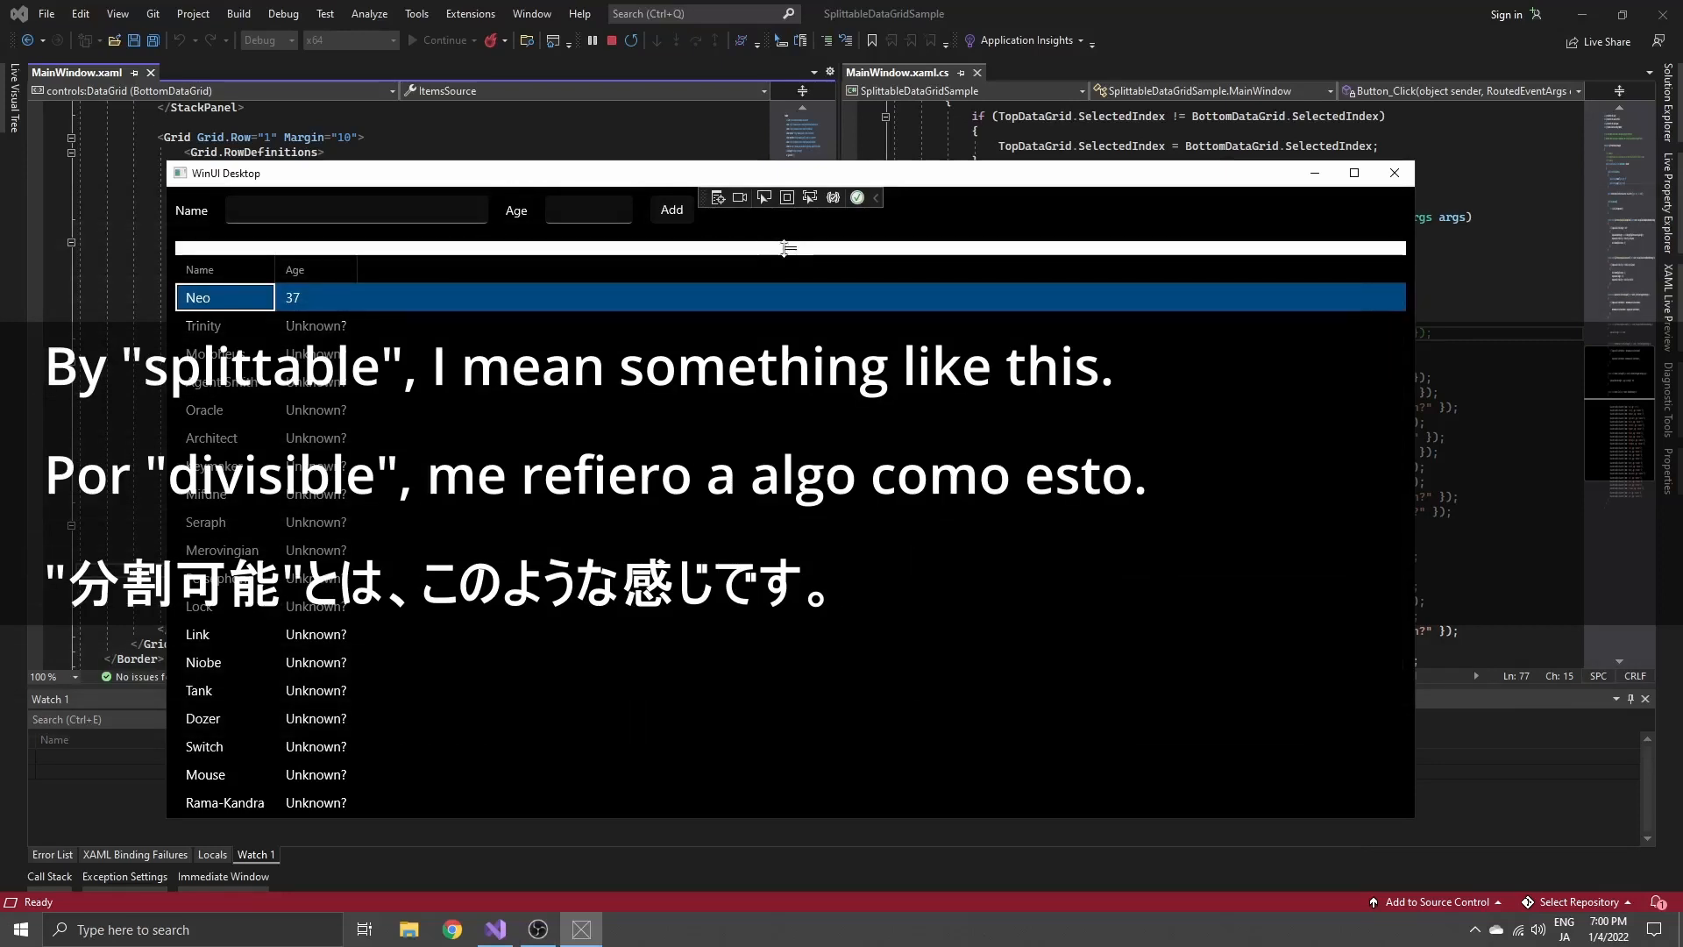
# Try out the finished sample app by splitting the data grid around mid-height, selecting the third row and scrolling the lower grid
pyautogui.moveTo(785, 248); pyautogui.dragTo(791, 514)
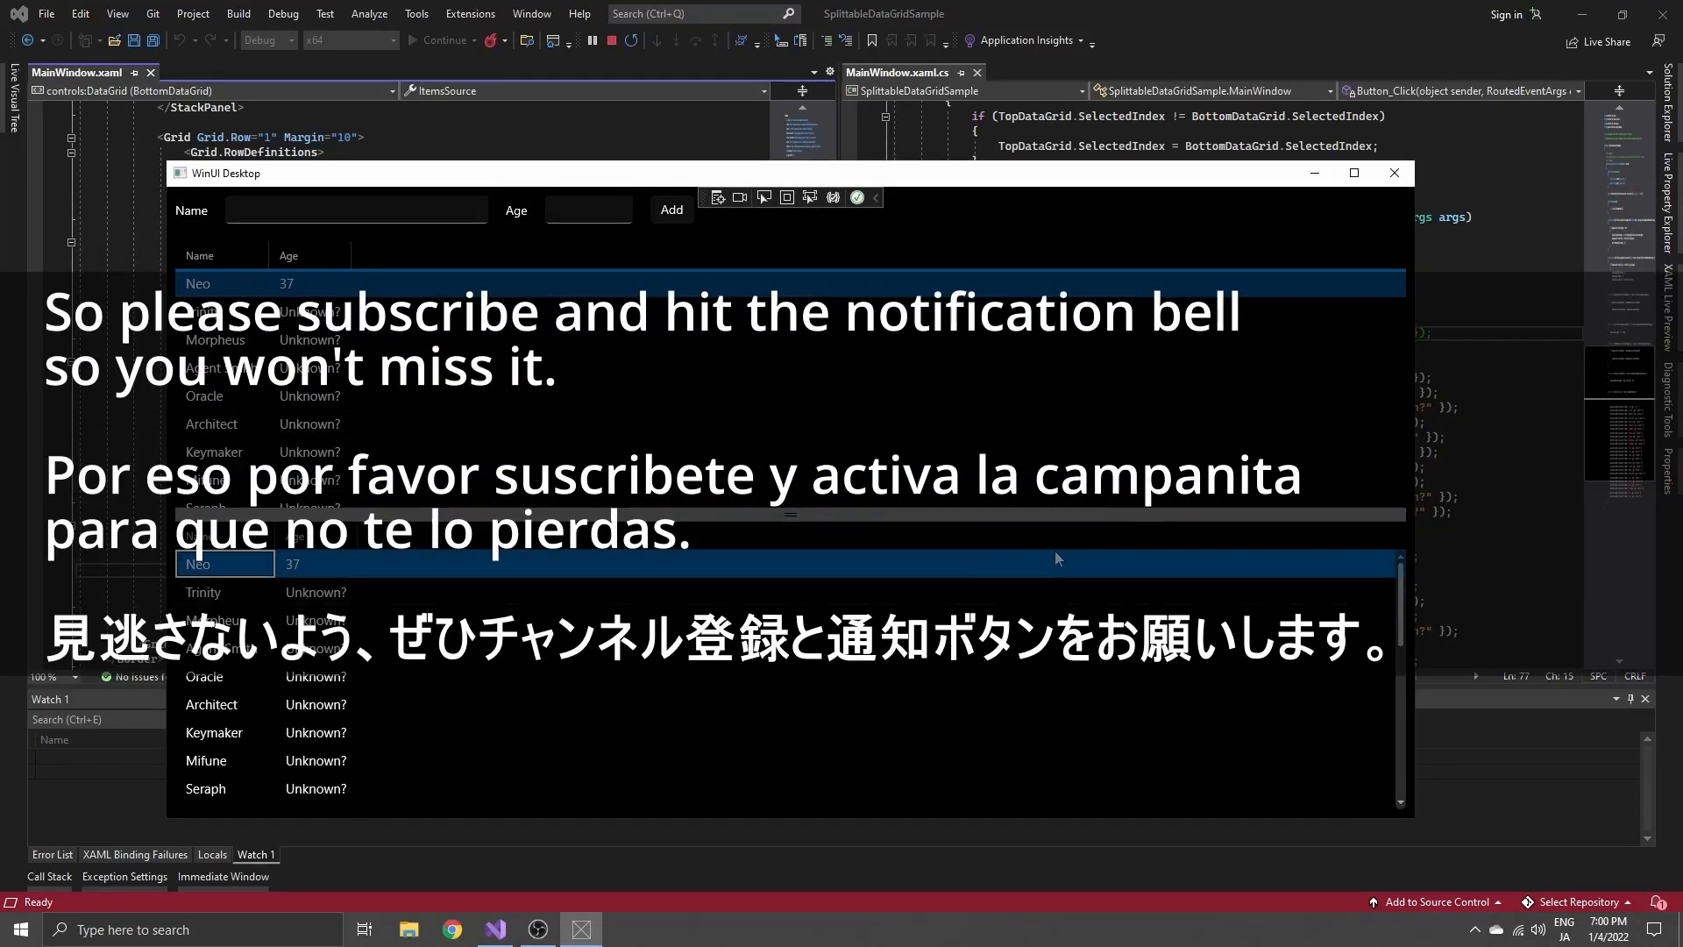
pyautogui.click(824, 624)
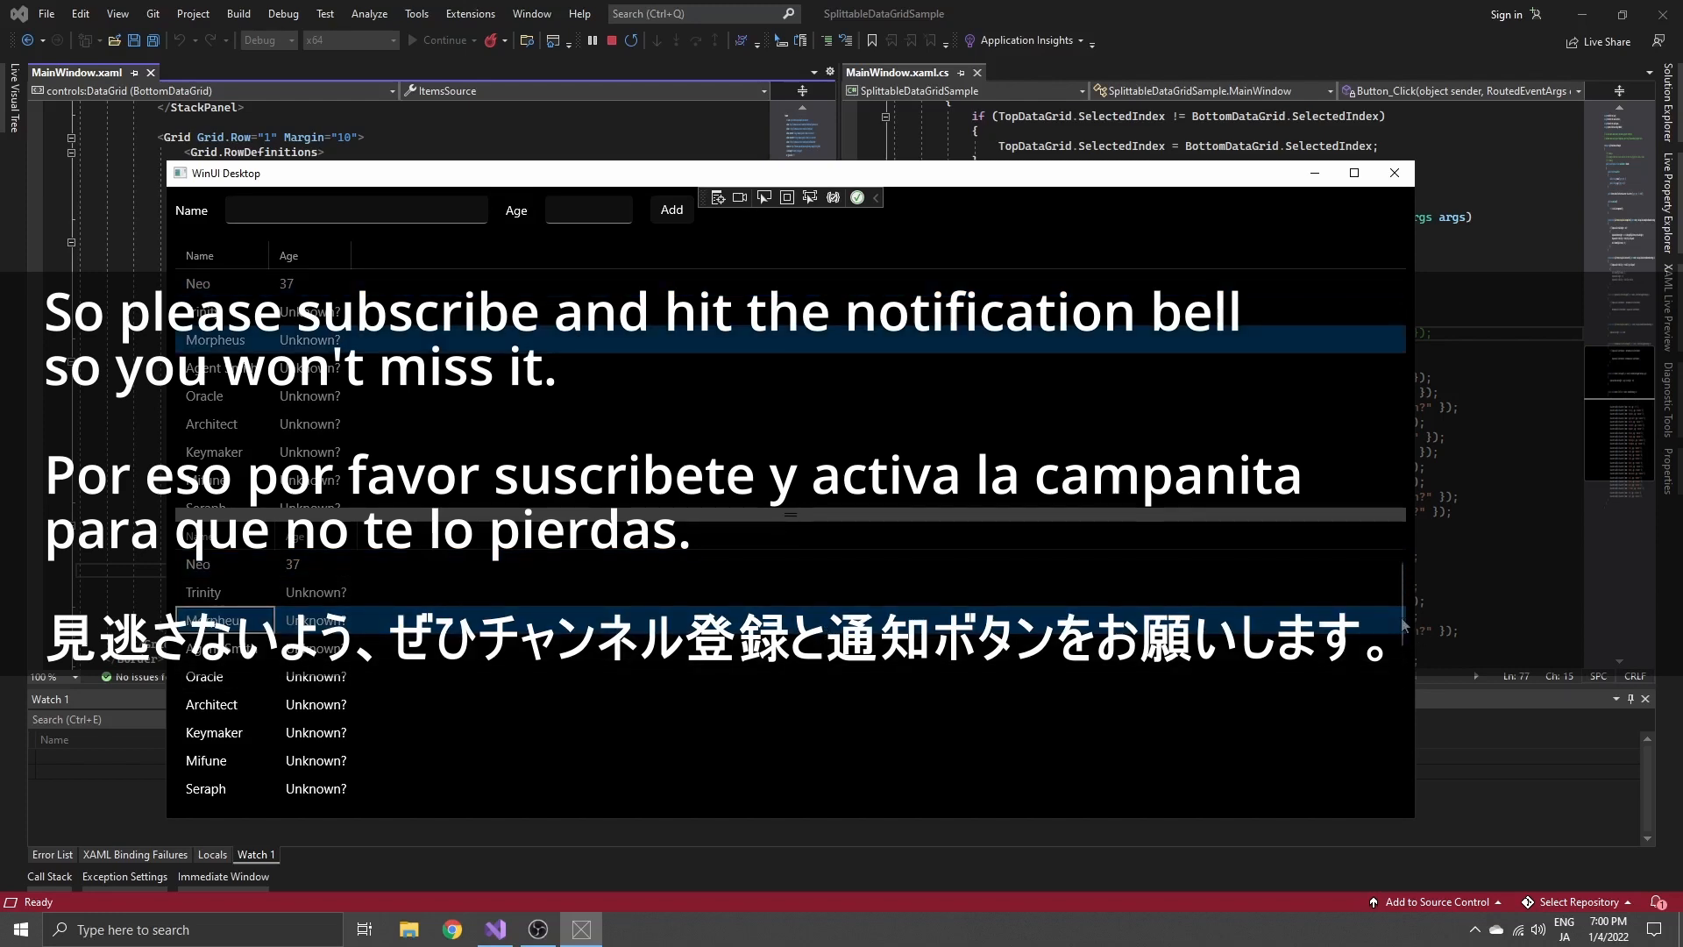
pyautogui.moveTo(1401, 615); pyautogui.dragTo(1378, 815)
pyautogui.scroll(5, 1389, 666)
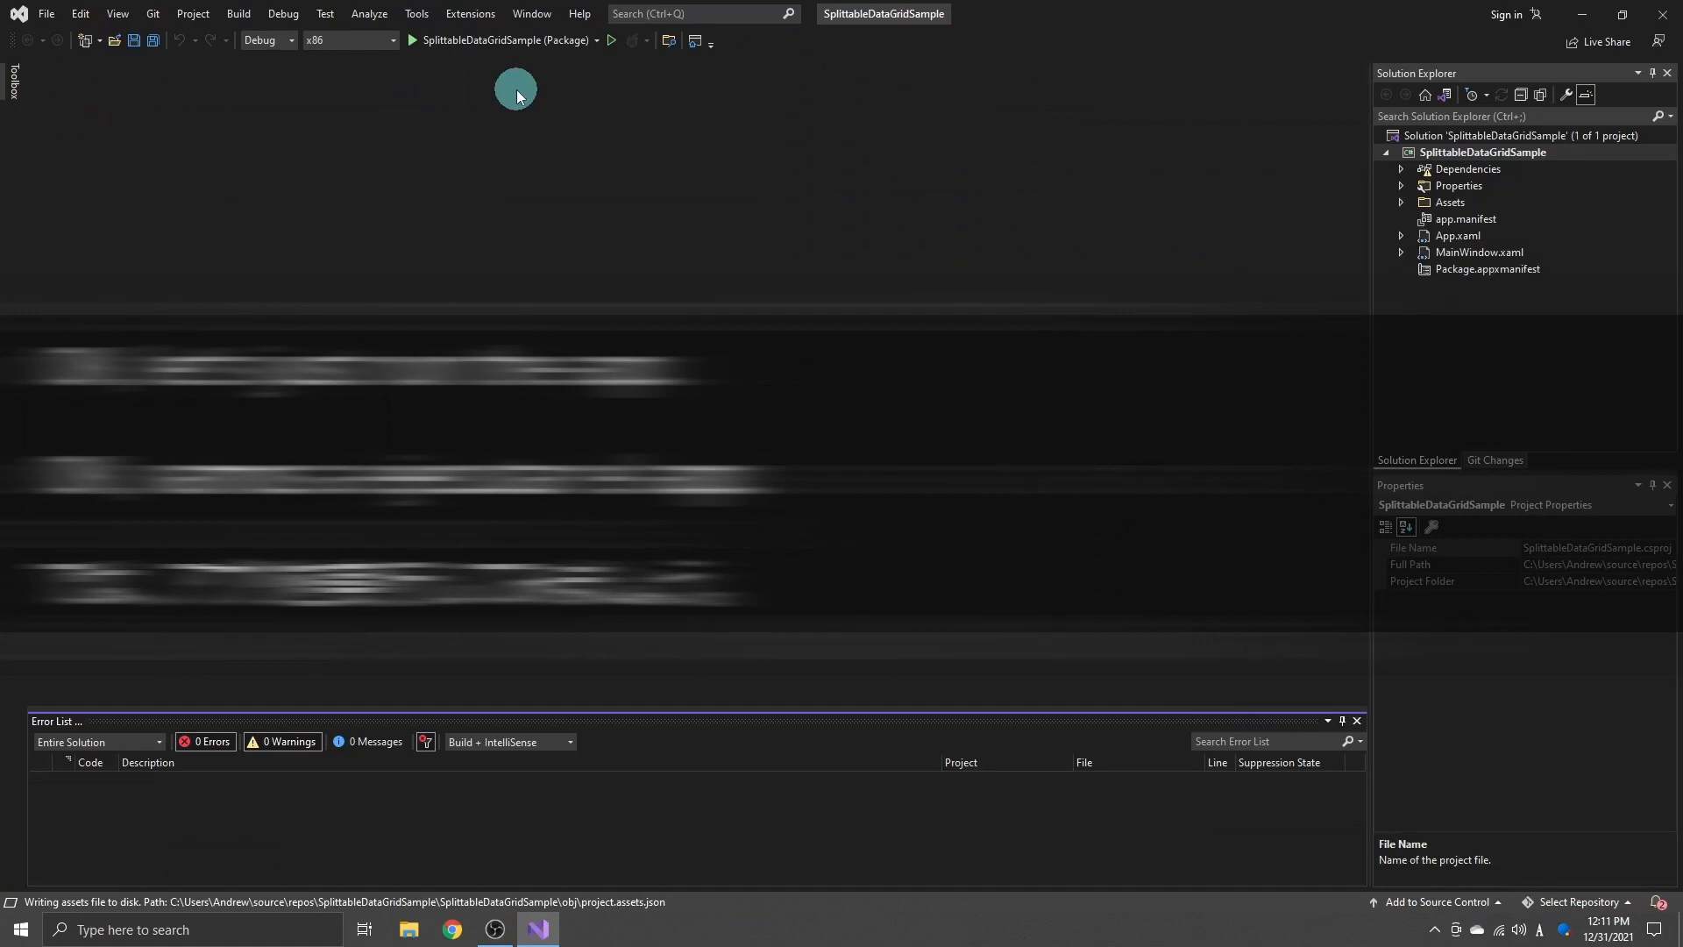
# Run SplittableDataGridSample (Package) in Debug x86, move the windows covering the deployment prompt aside, and decline to continue
pyautogui.click(505, 46)
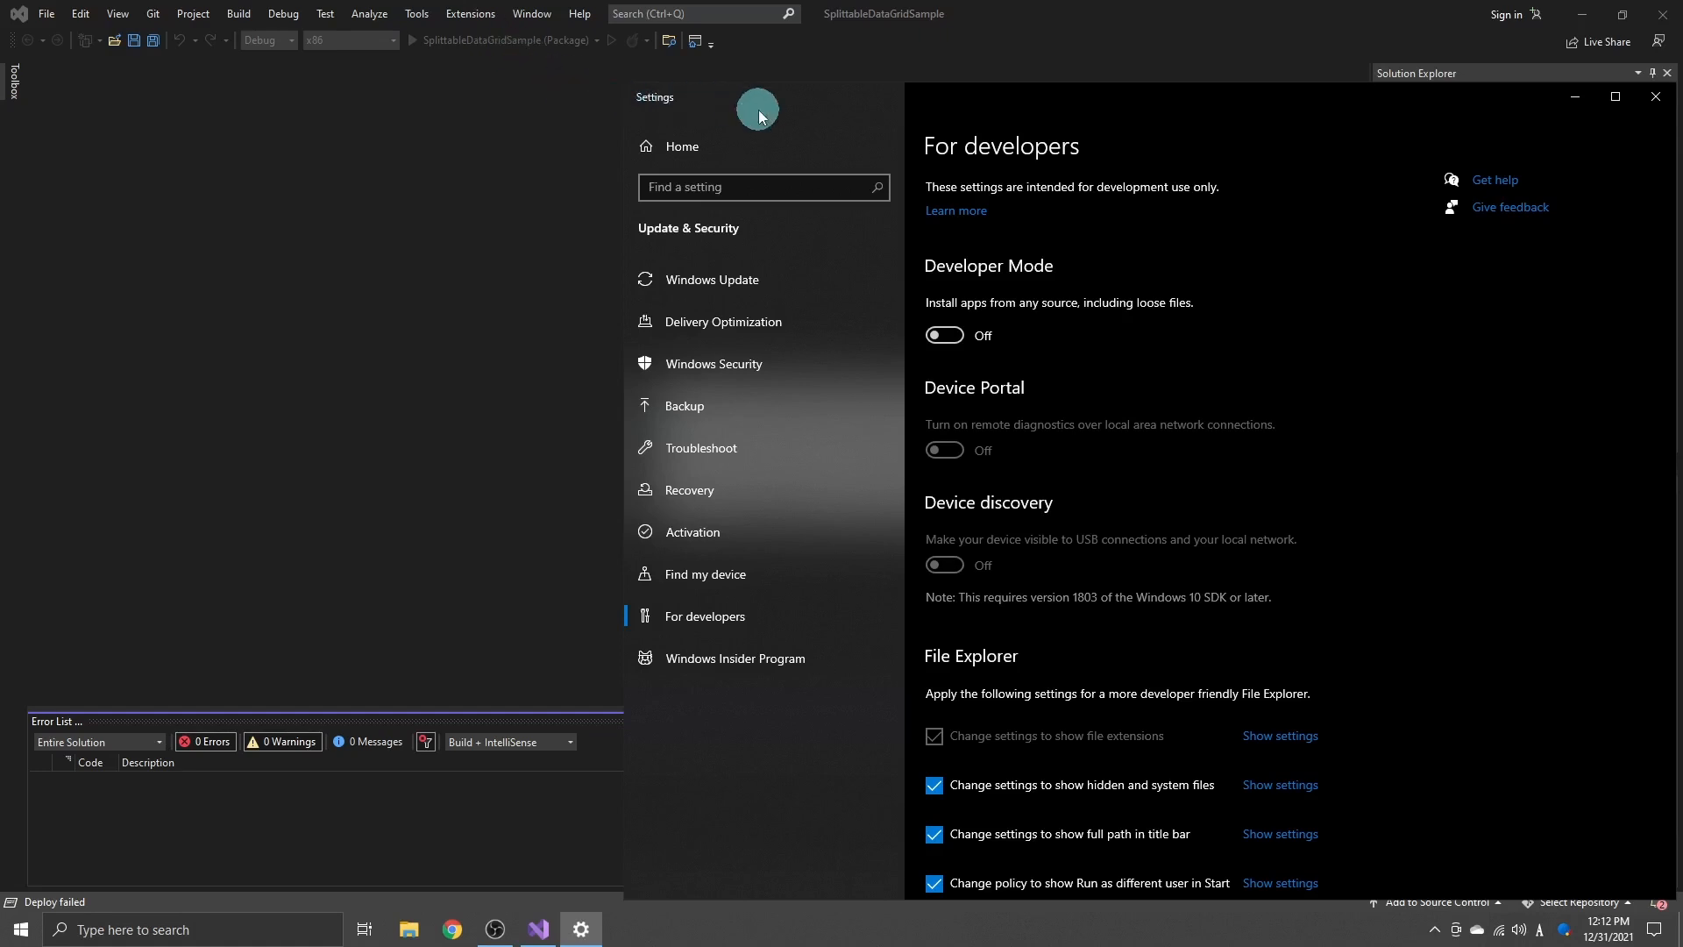
pyautogui.moveTo(760, 109); pyautogui.dragTo(1055, 116)
pyautogui.moveTo(834, 382); pyautogui.dragTo(573, 357)
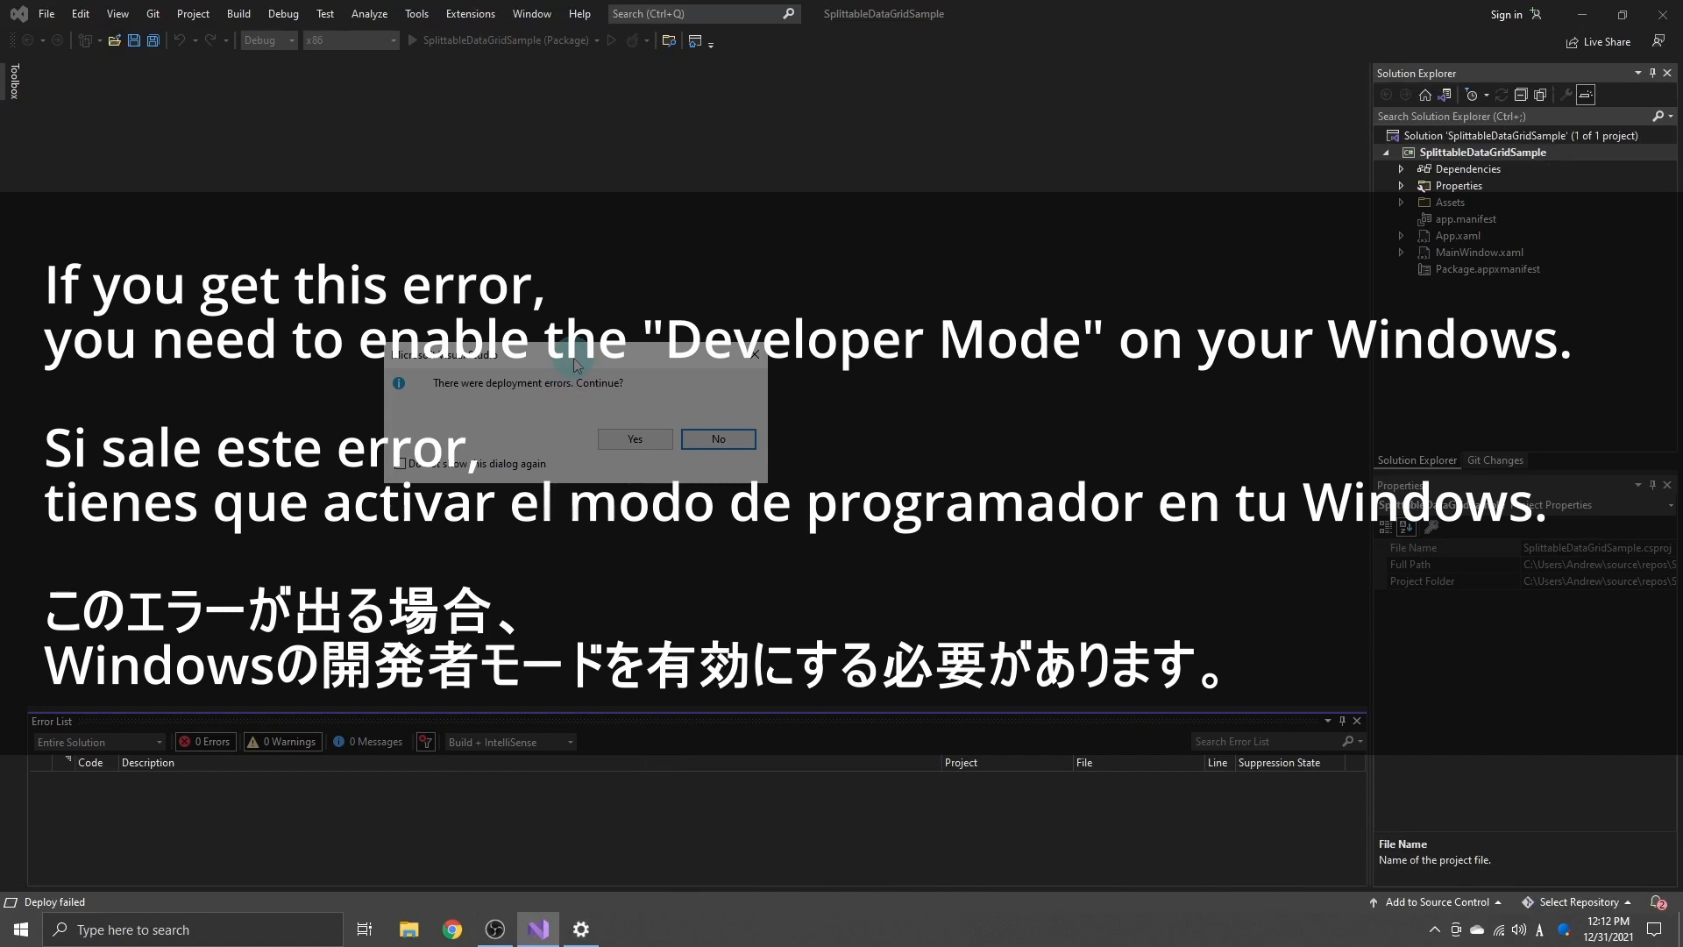
pyautogui.click(699, 441)
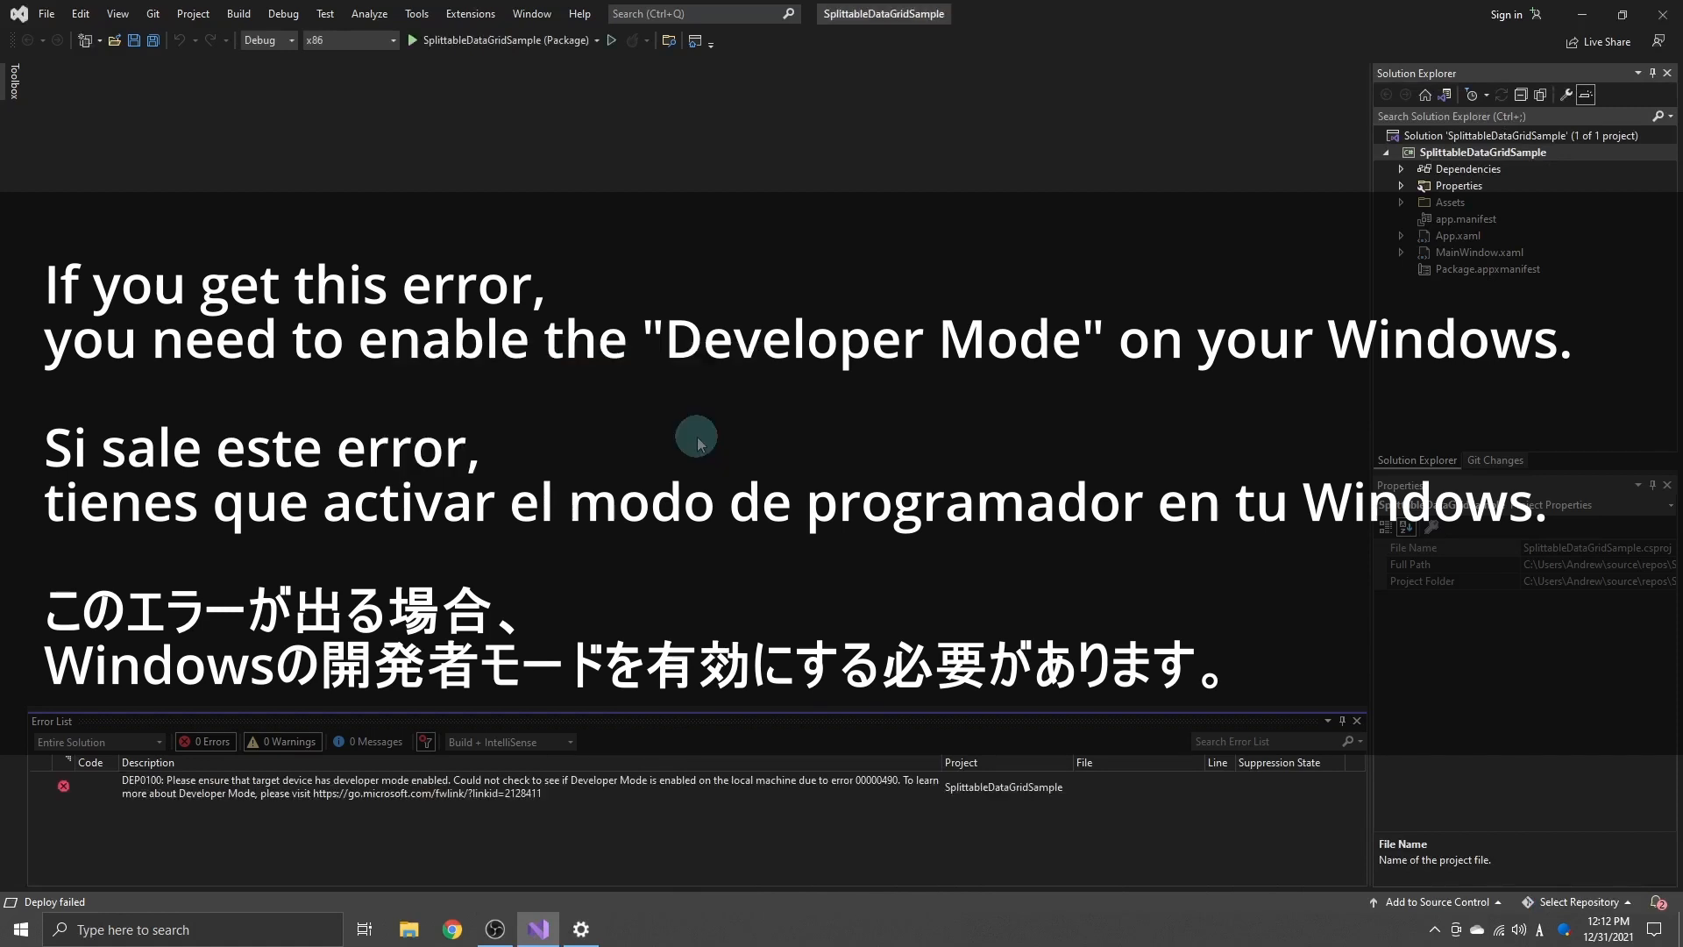
# Switch to Windows Settings, turn on Developer Mode on the For developers page, accept the security confirmation, and close Settings
pyautogui.click(576, 932)
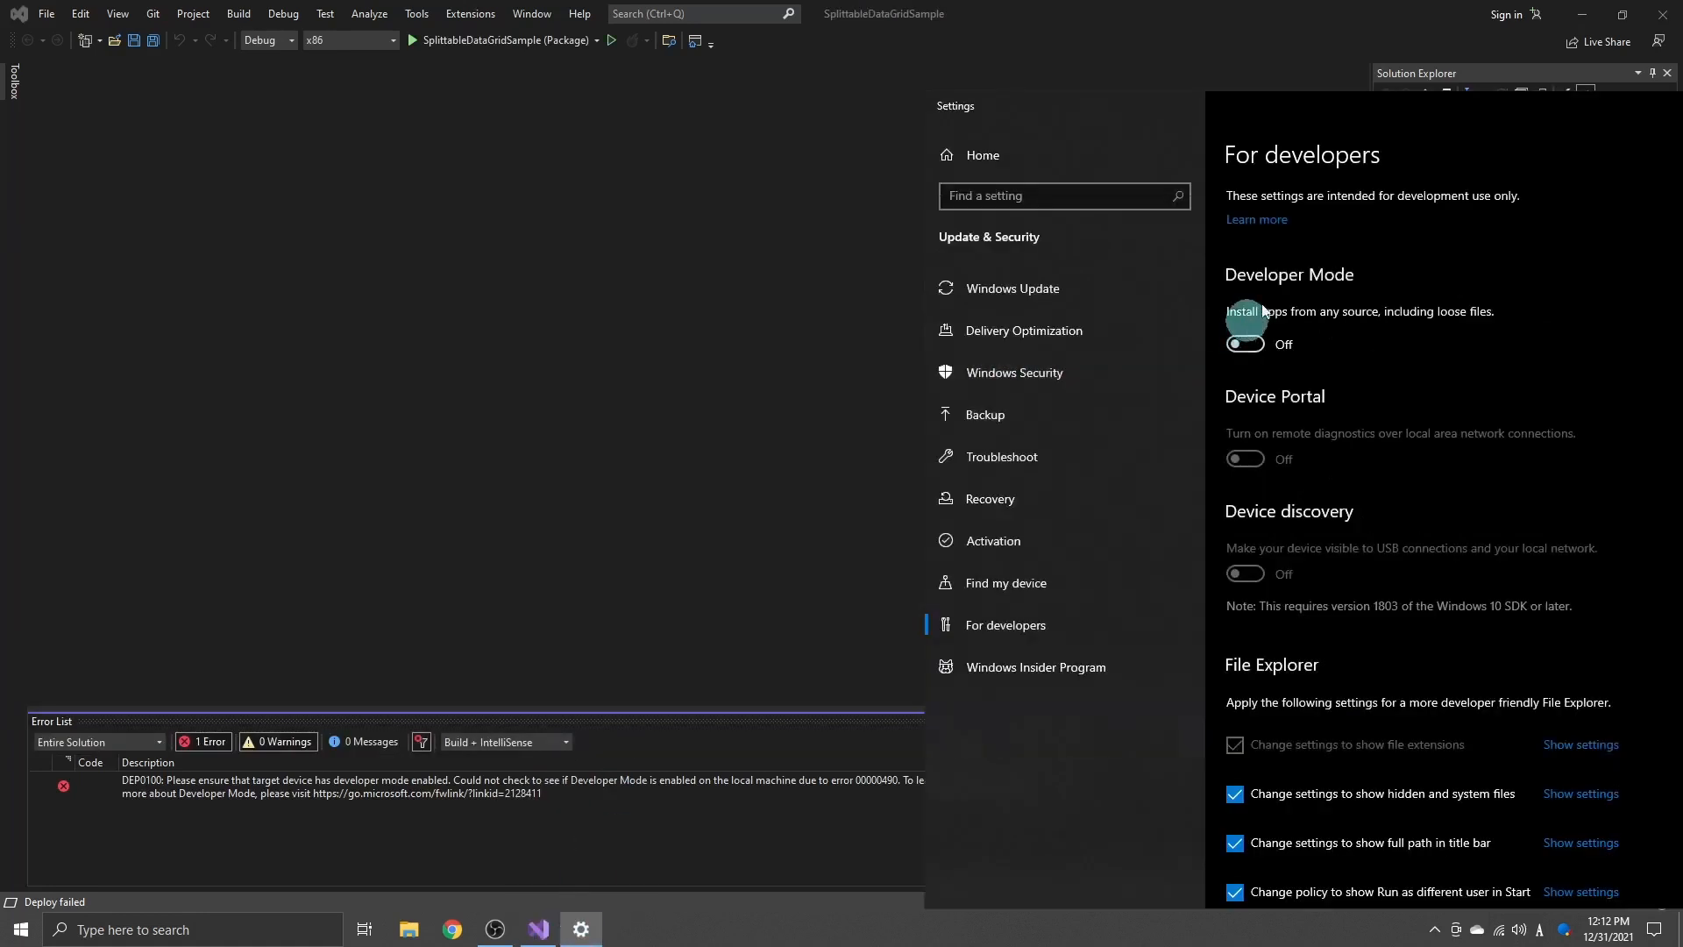
pyautogui.moveTo(1350, 111); pyautogui.dragTo(753, 50)
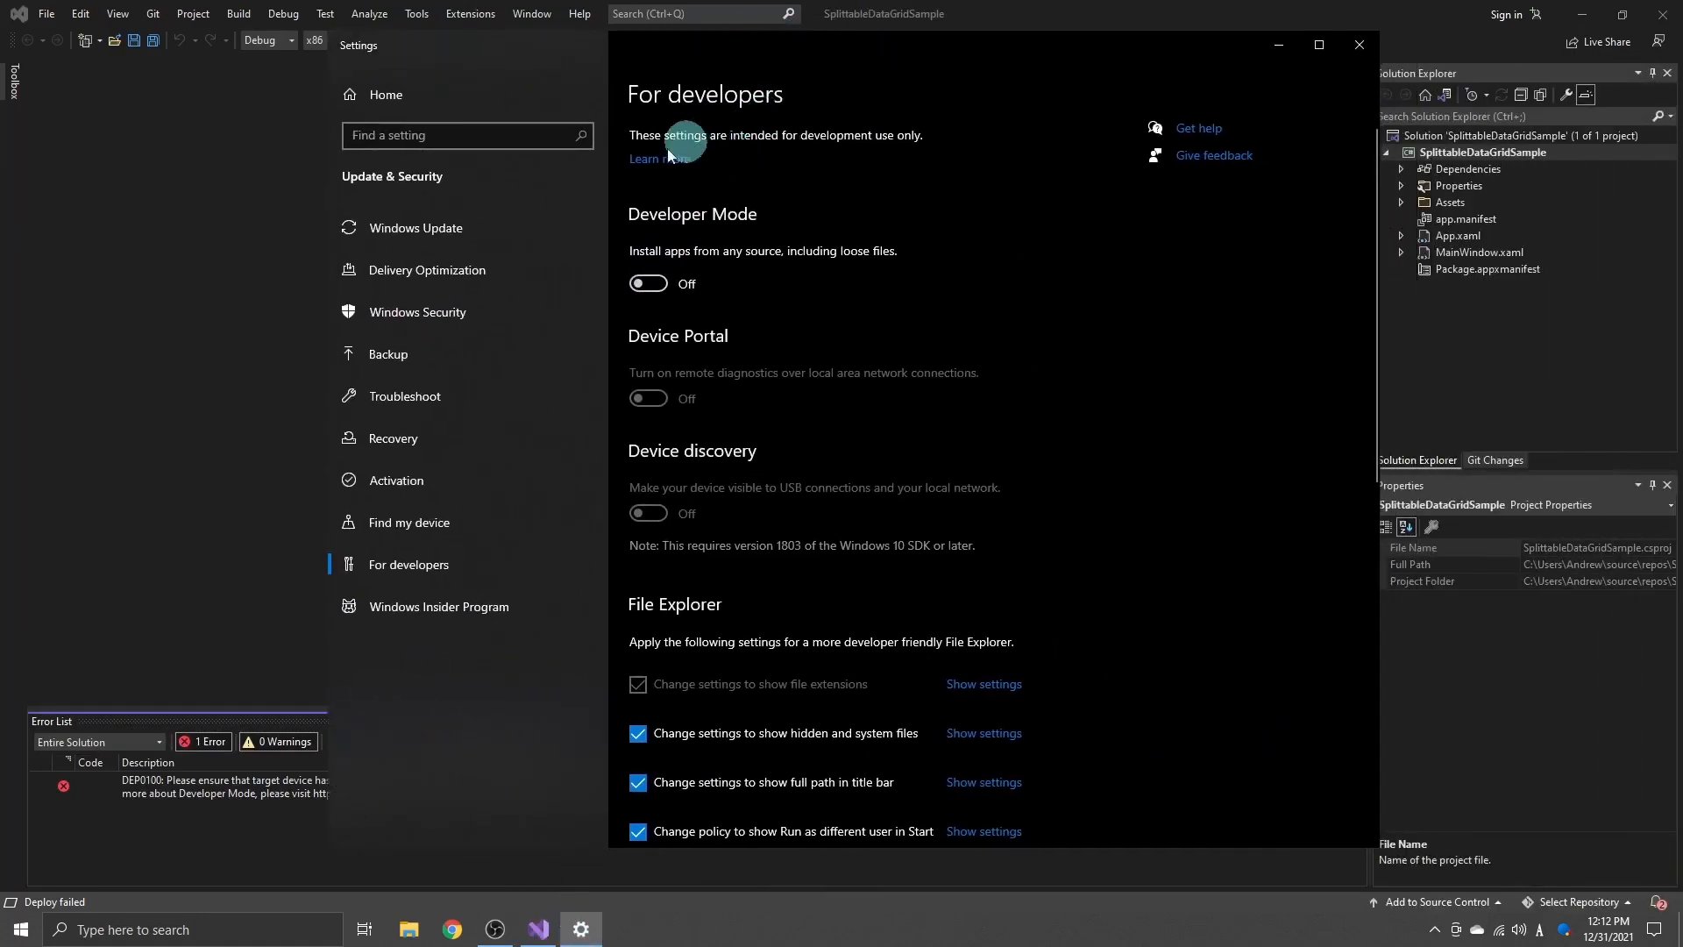
pyautogui.click(639, 284)
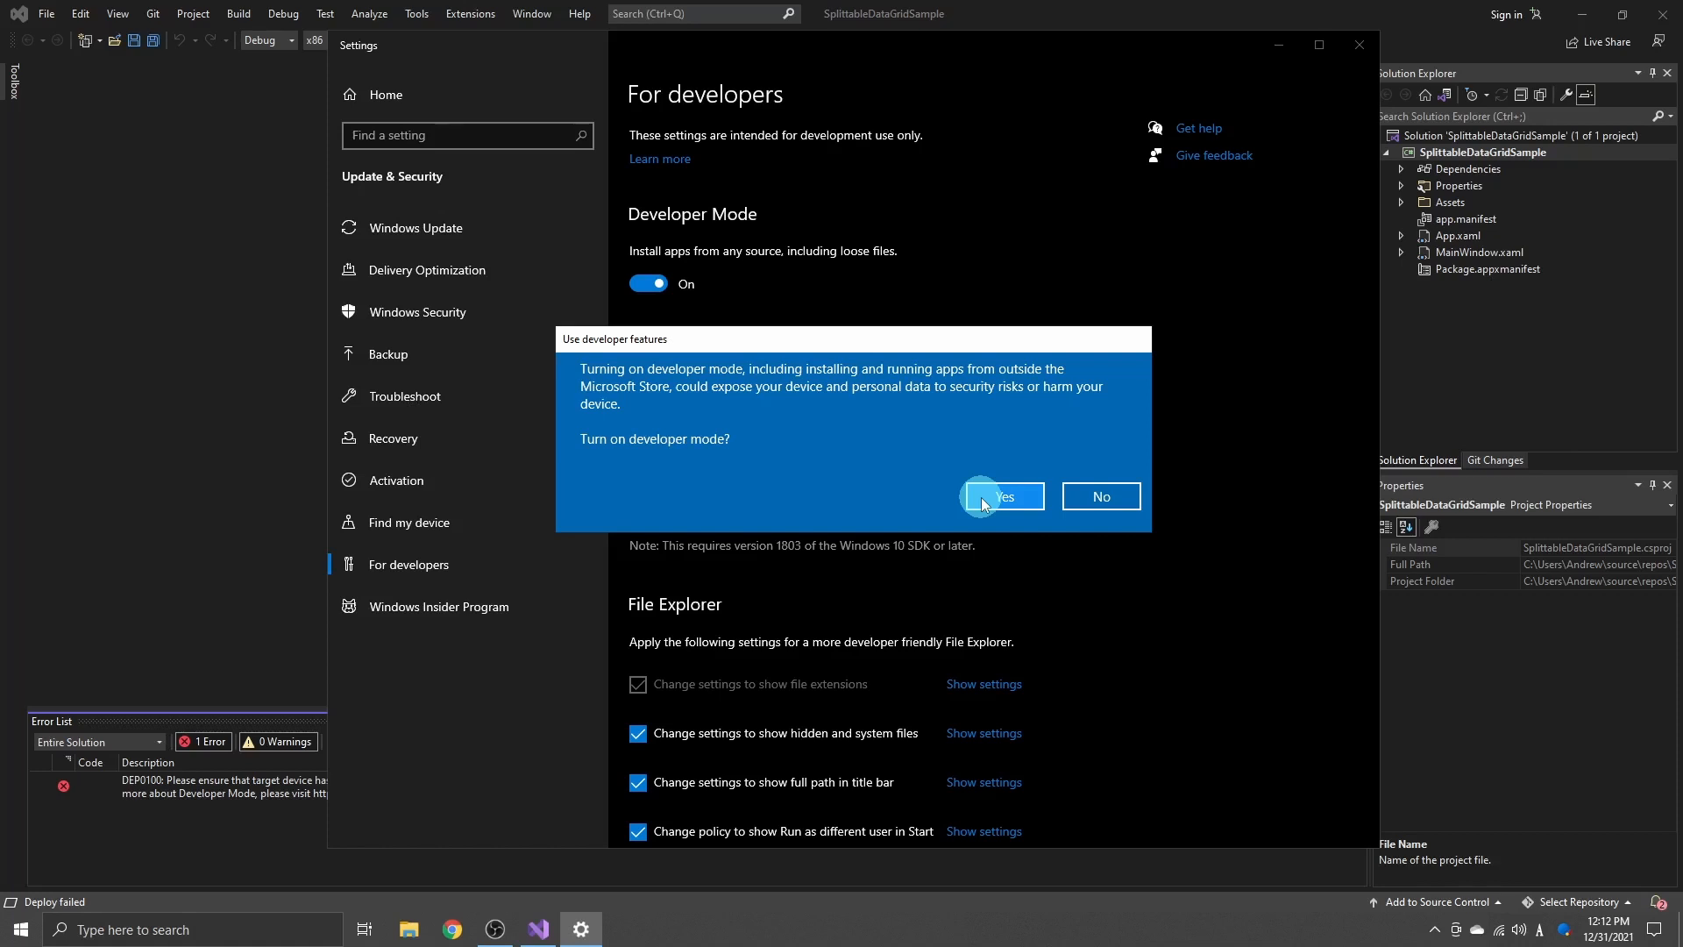
pyautogui.click(1004, 496)
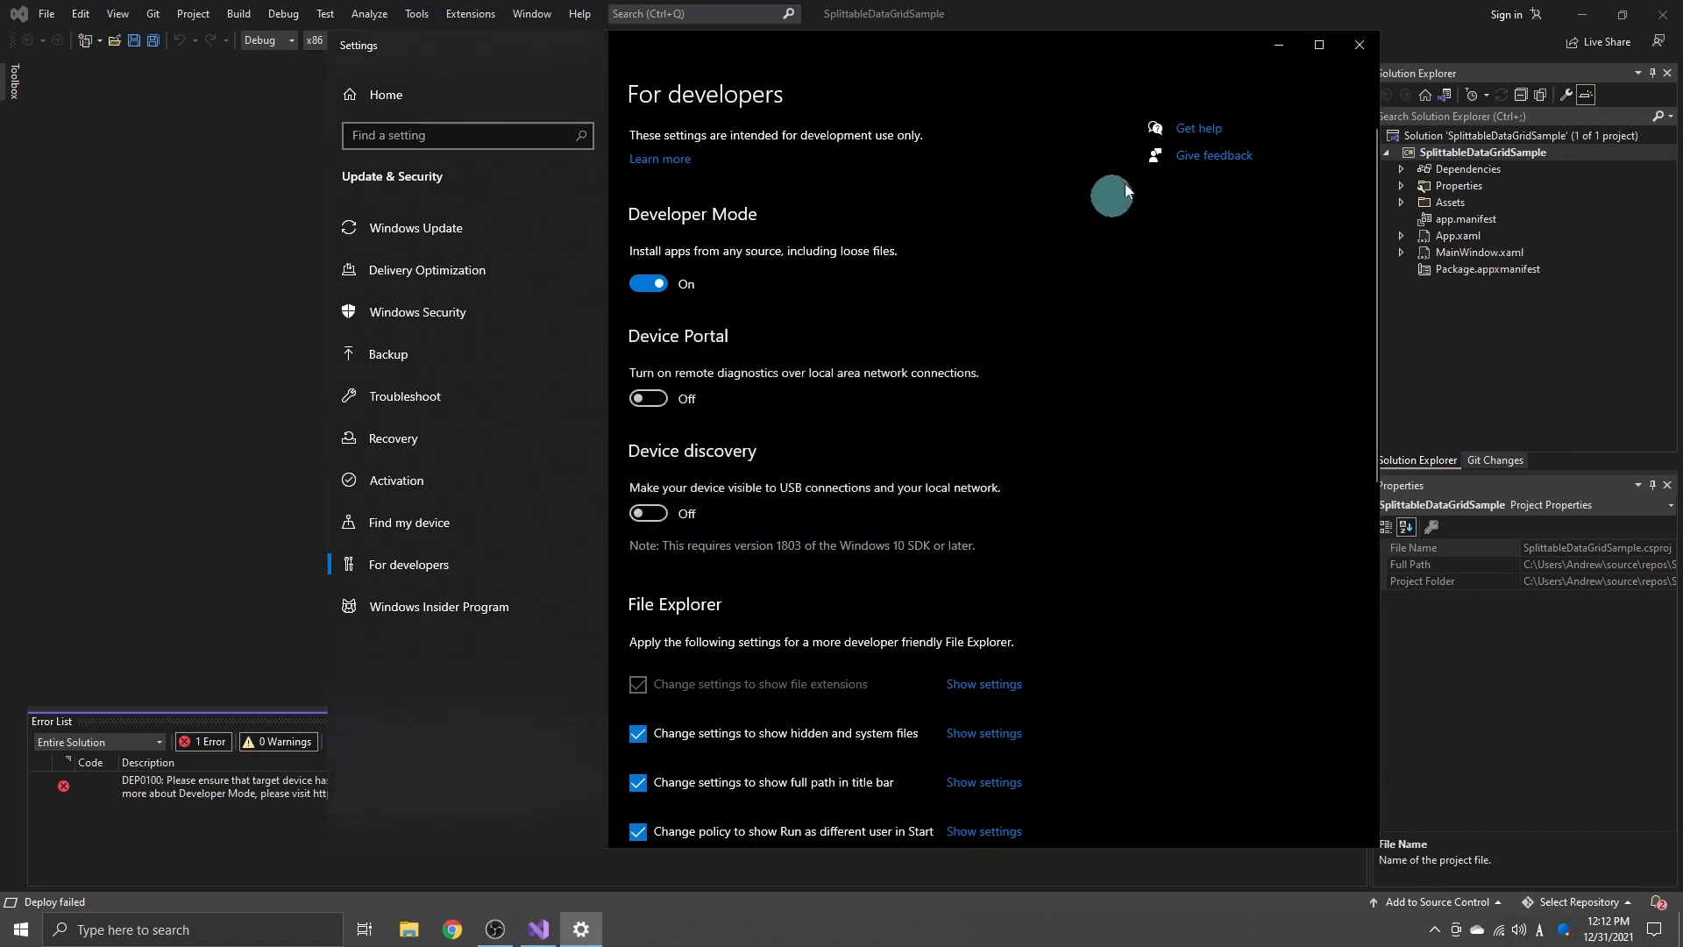
pyautogui.click(1358, 44)
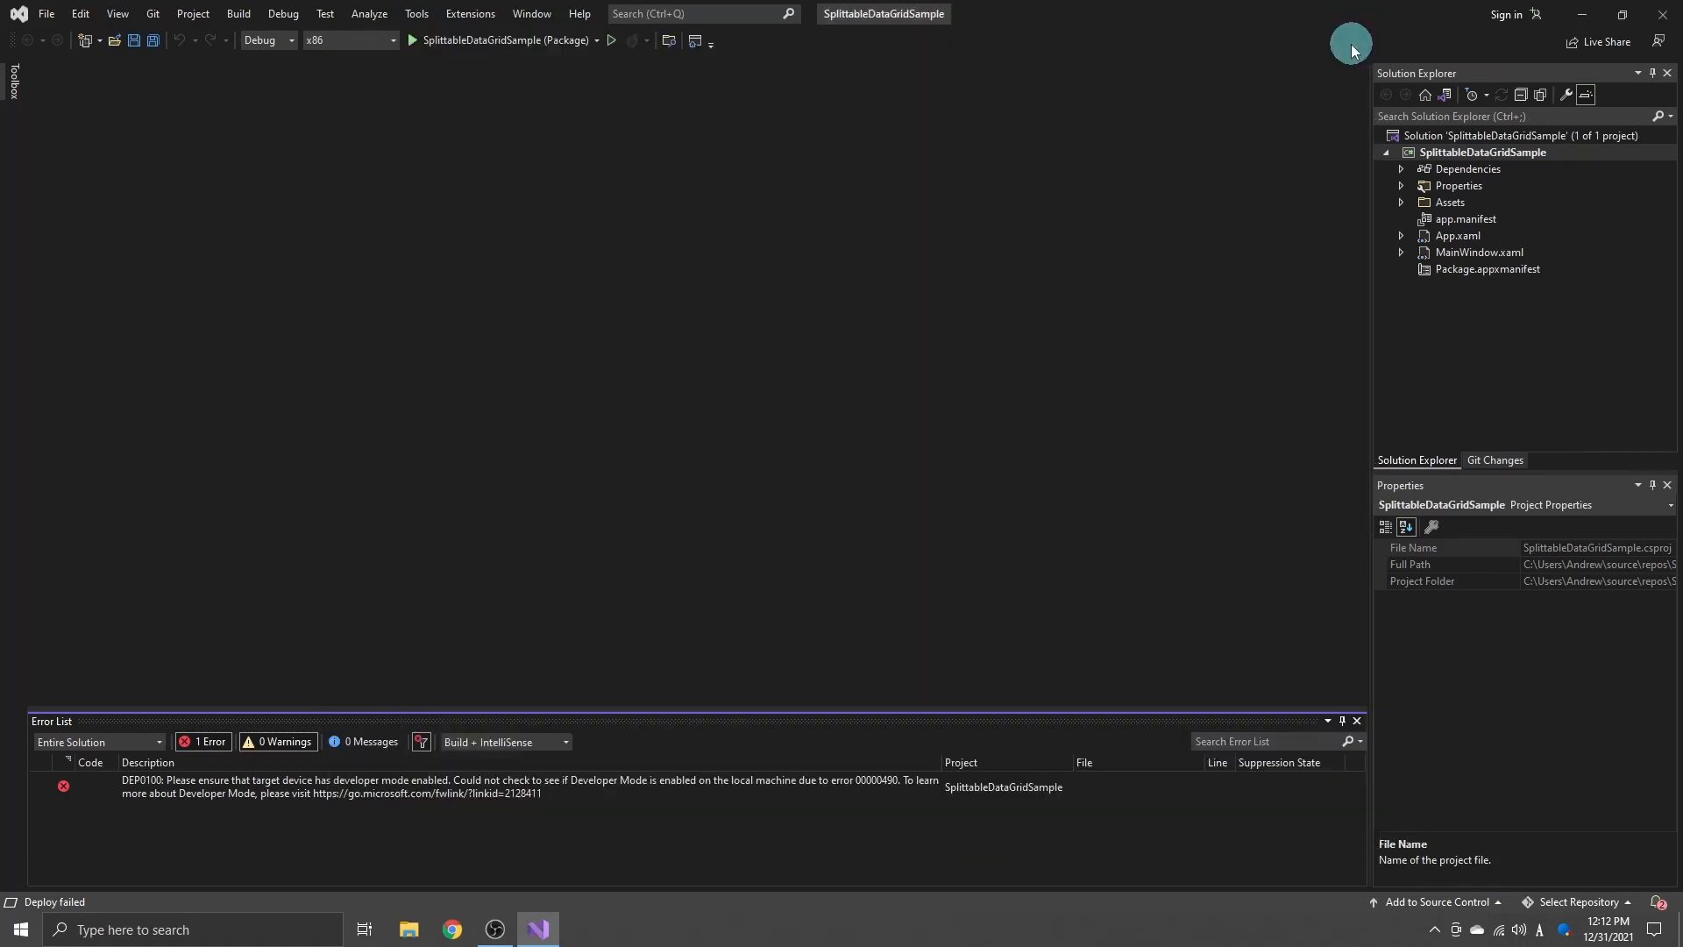
# Run SplittableDataGridSample (Package) again, test the app's Click Me button, and close the app and Visual Studio
pyautogui.click(526, 48)
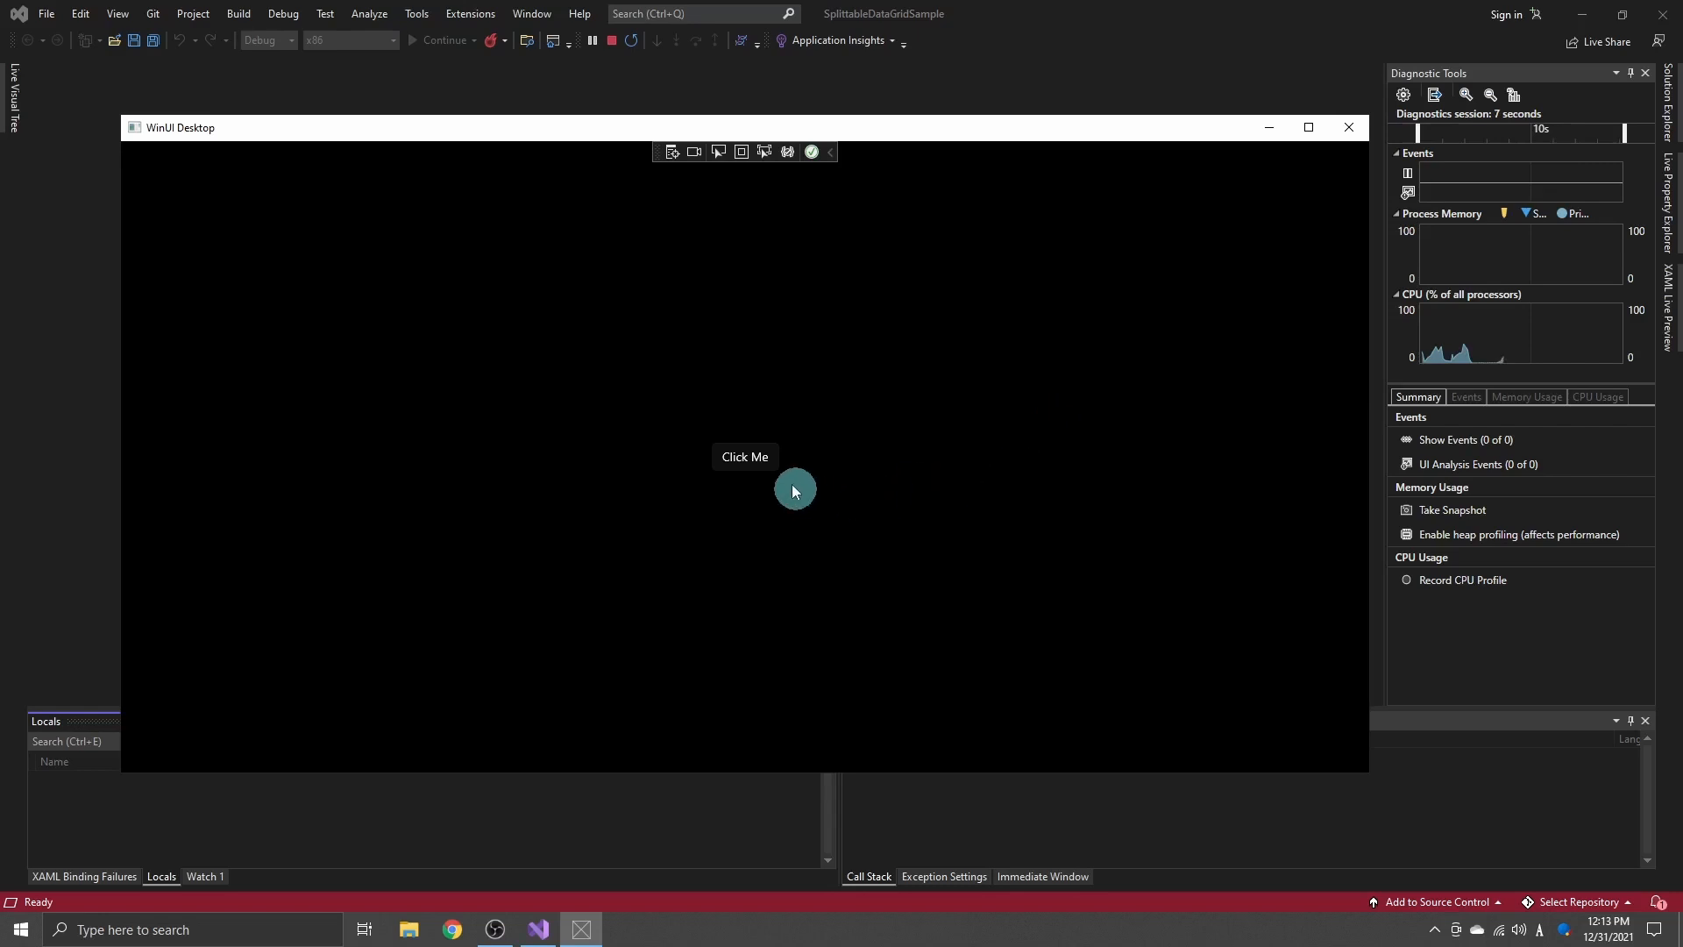
pyautogui.click(764, 465)
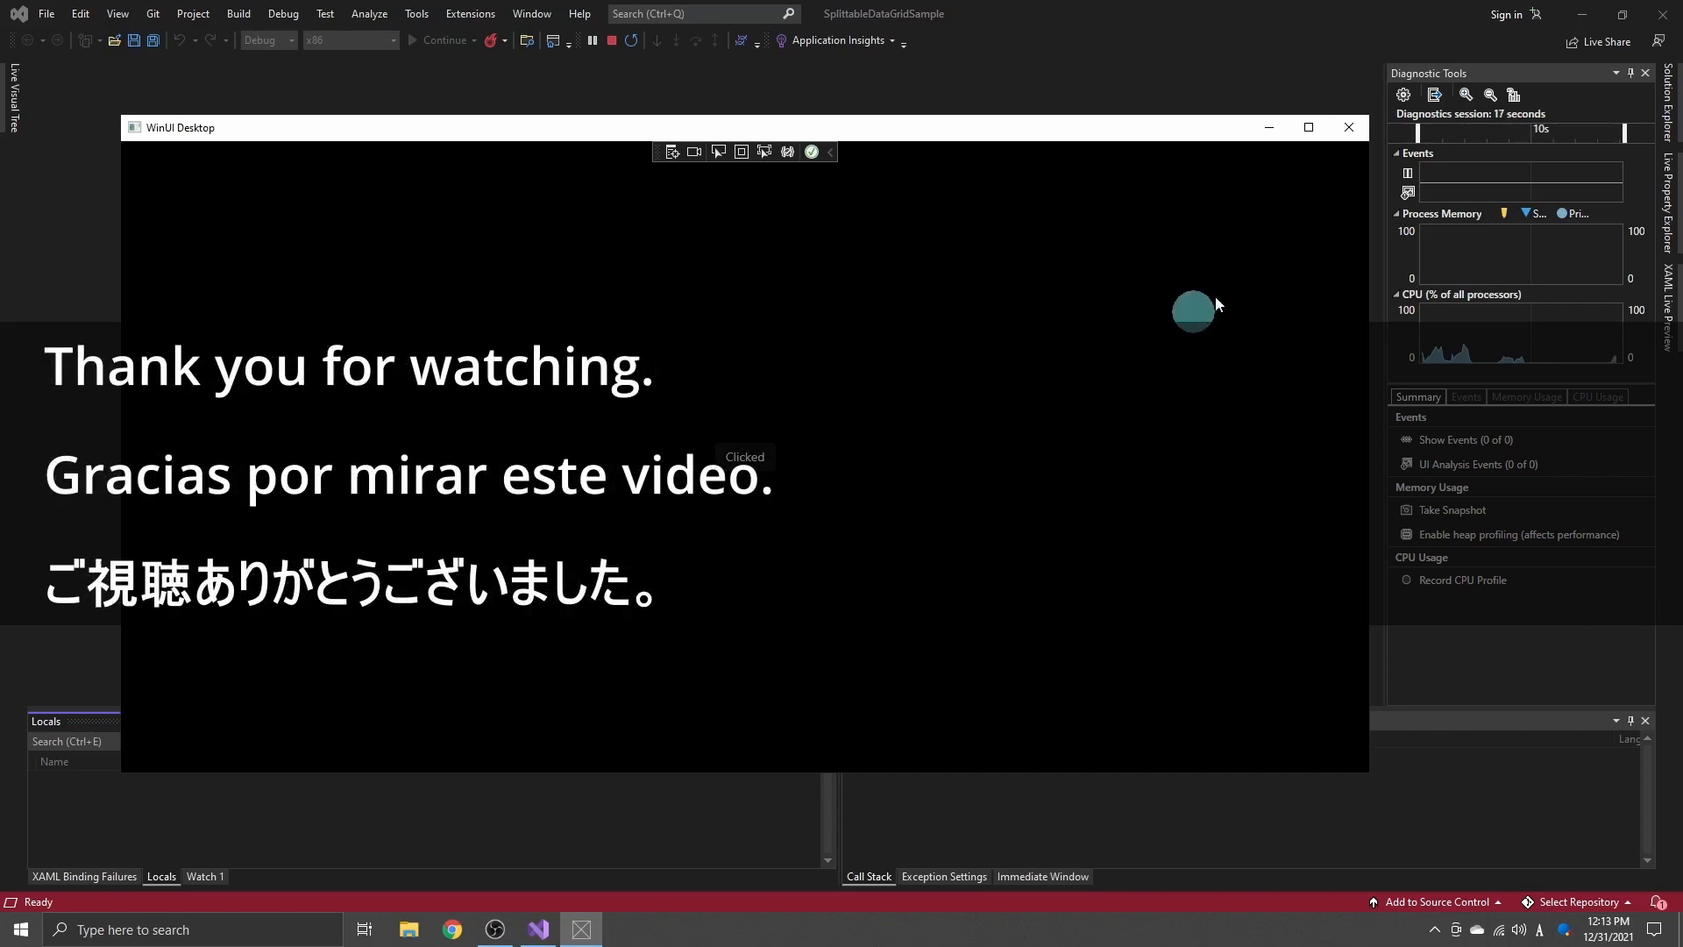
pyautogui.click(1353, 127)
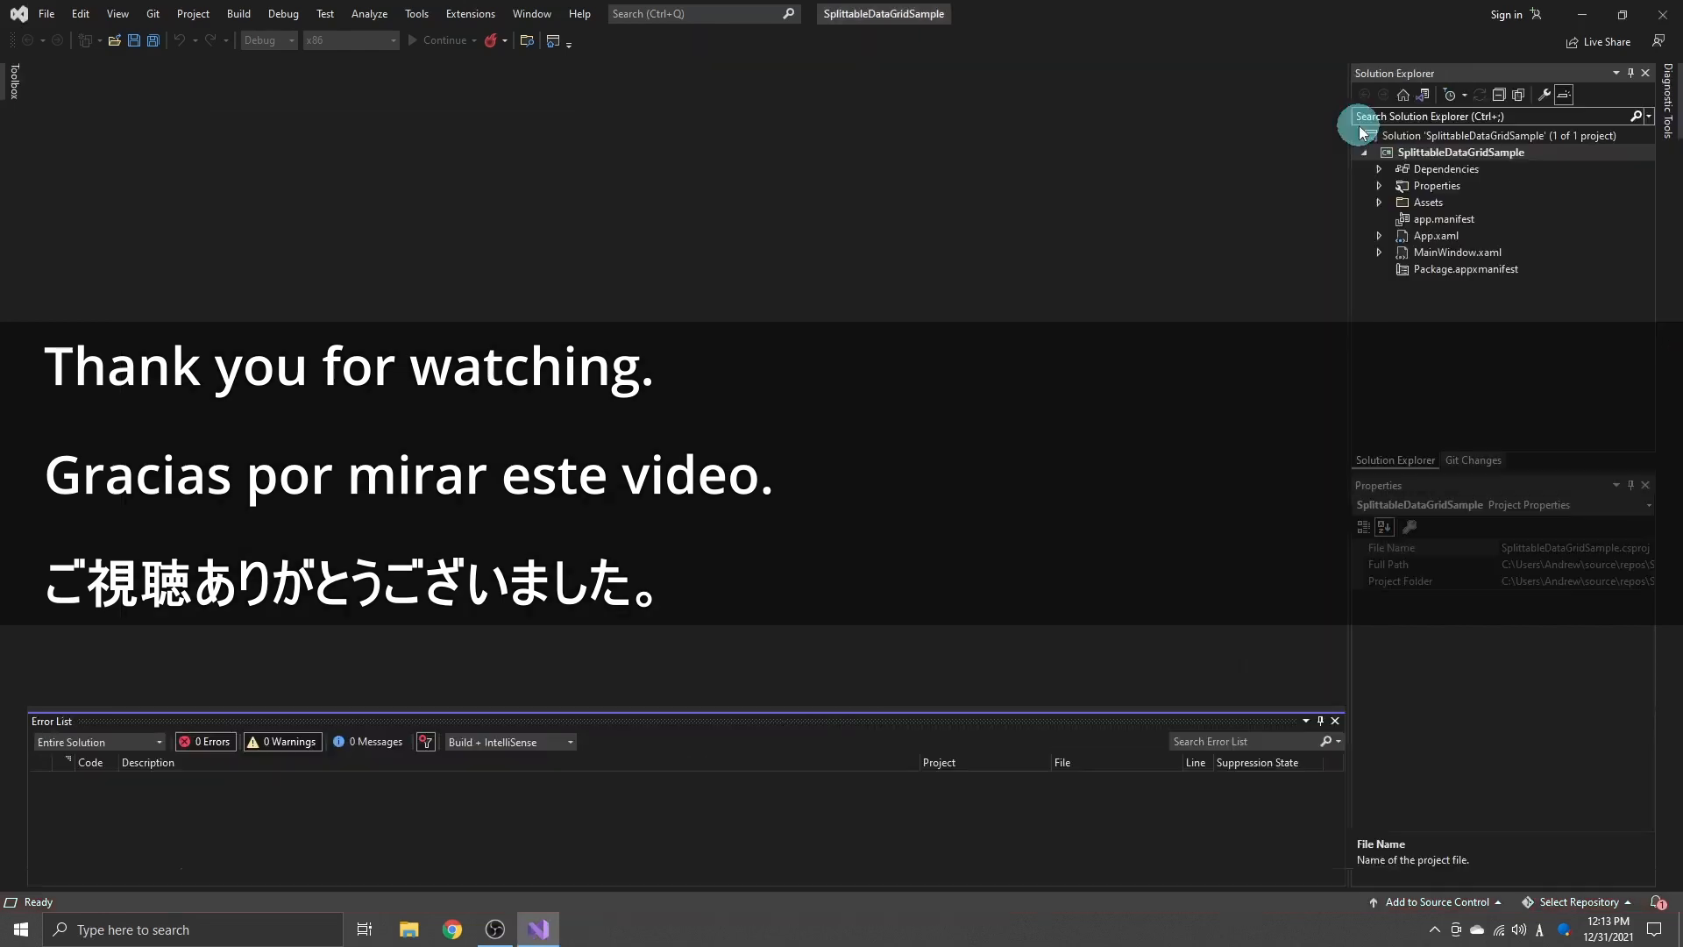
pyautogui.click(1664, 21)
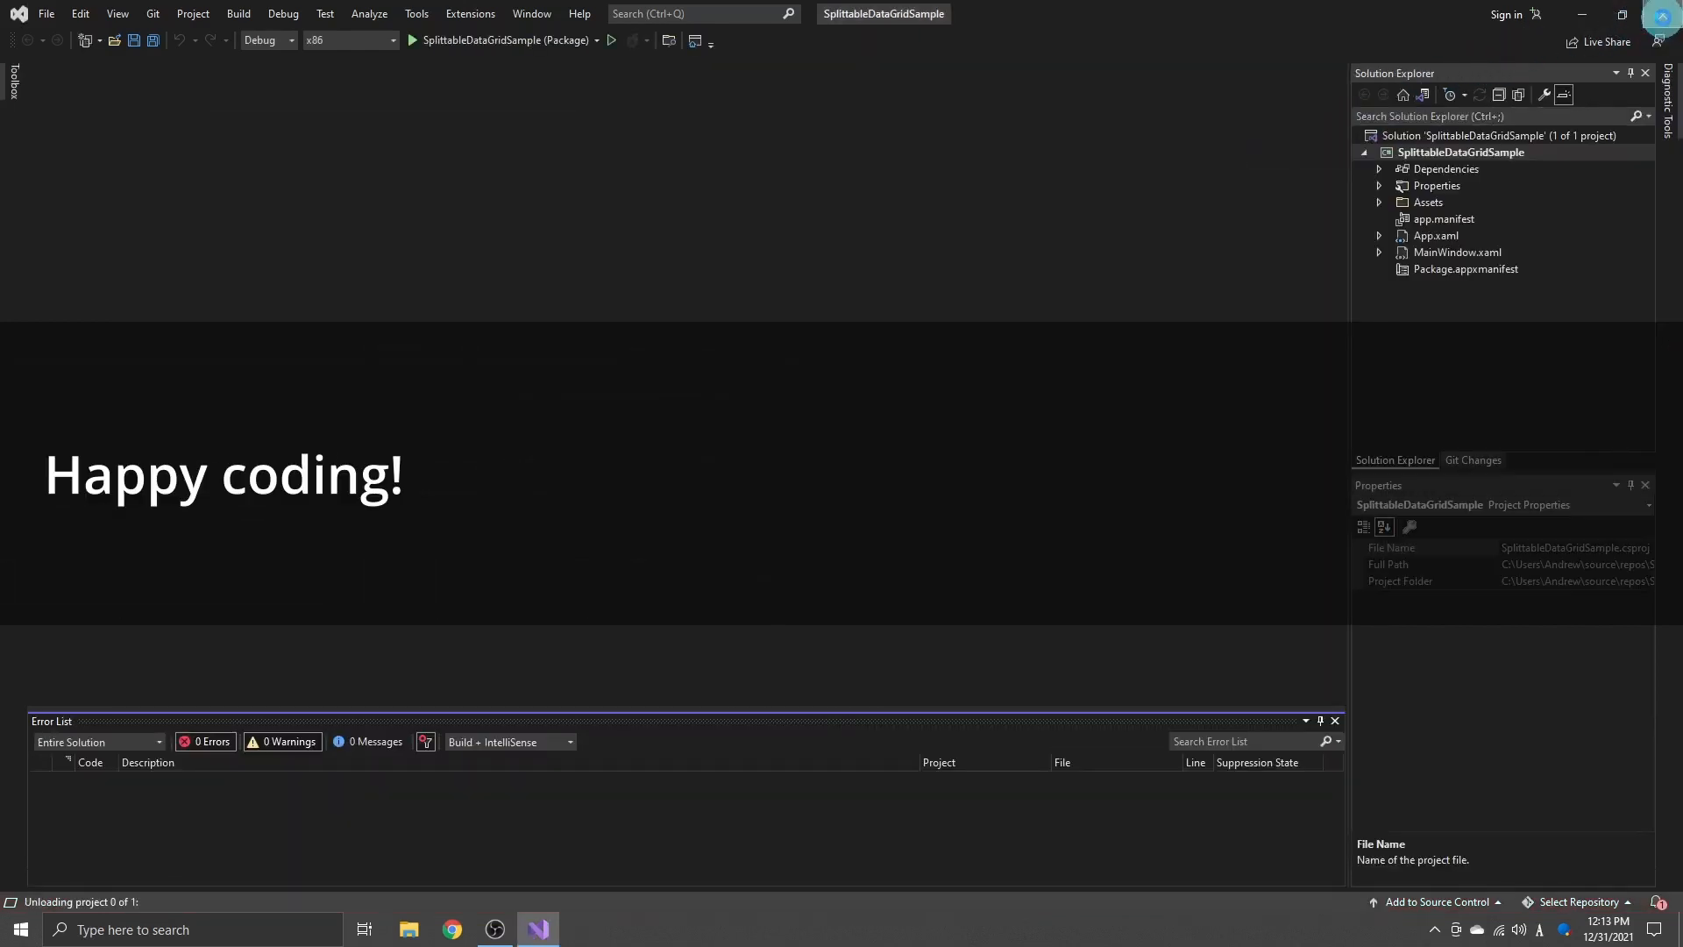